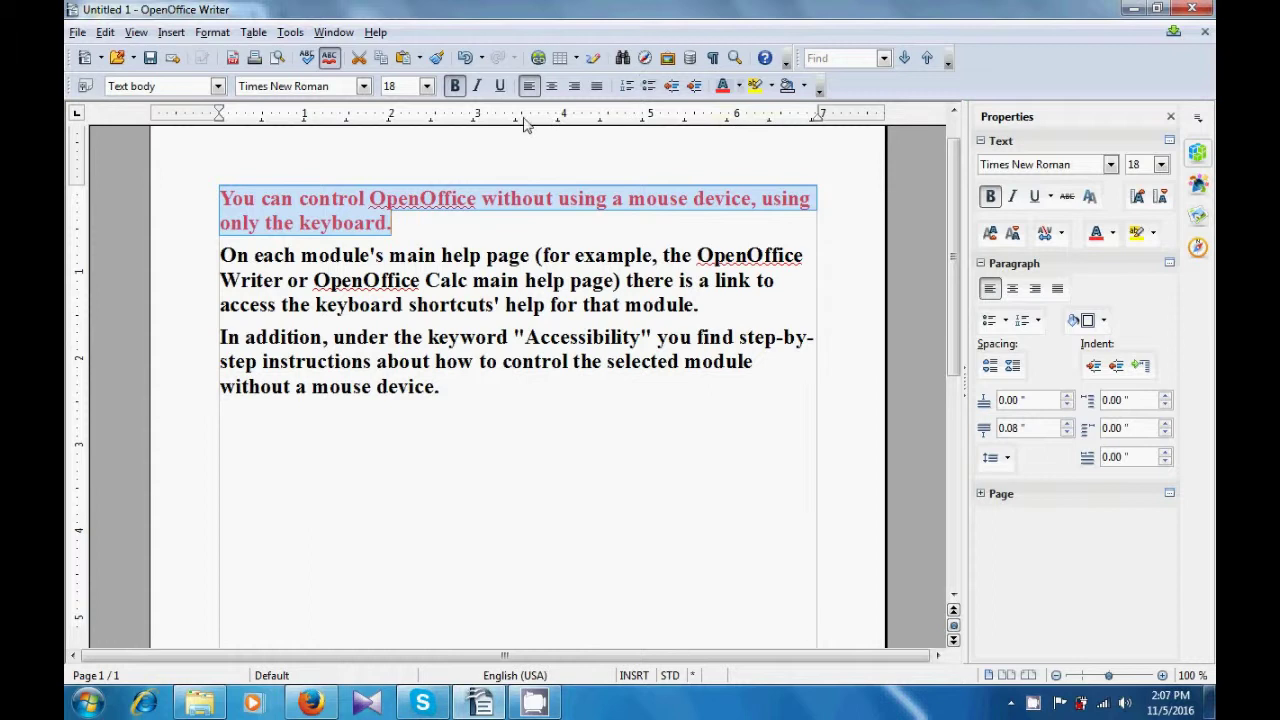
Underline the red opening sentence, then reselect the whole first paragraph from the document start
left_click(498, 88)
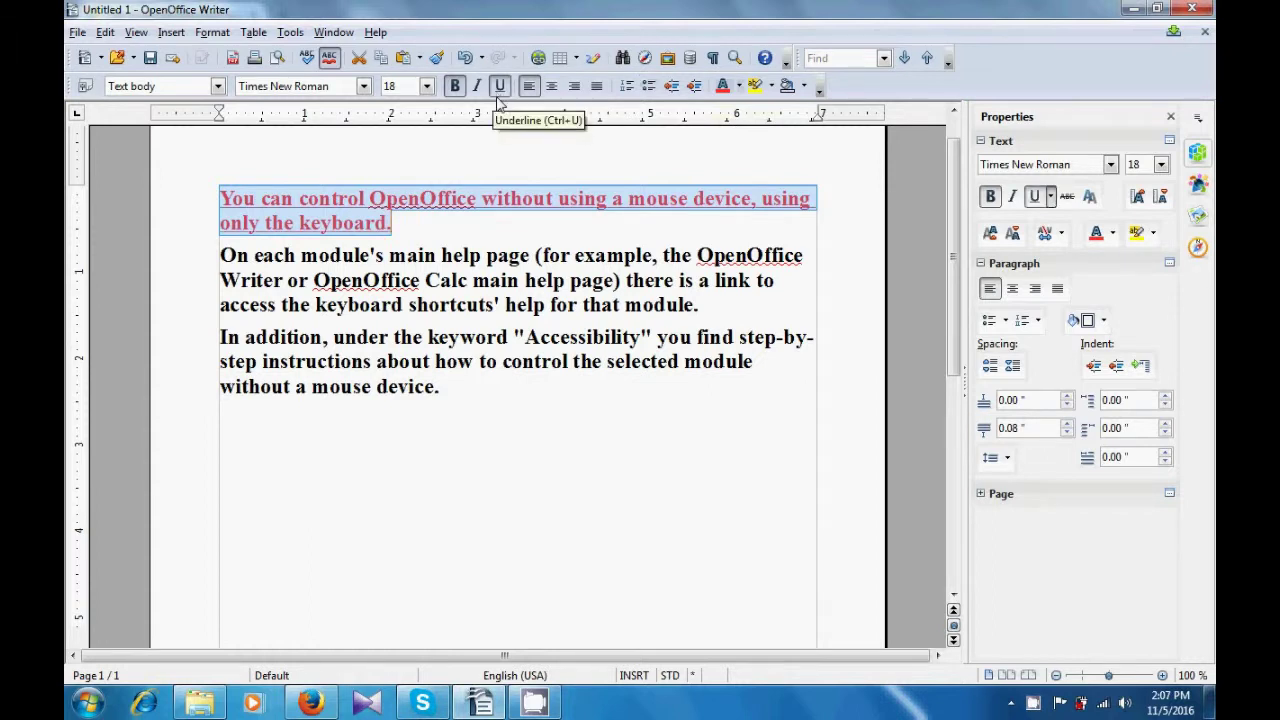
left_click(497, 252)
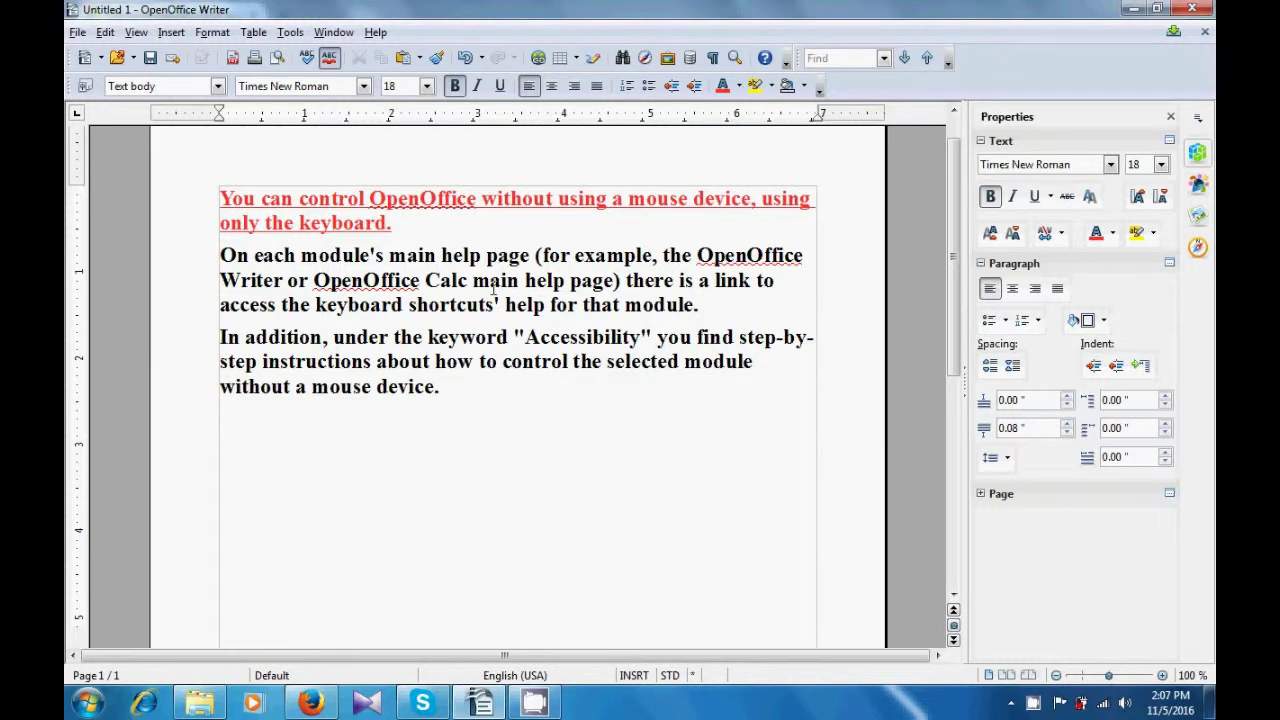
left_click(495, 395)
key("ctrl+Home")
left_click_drag(220, 198, 594, 214)
key("ctrl+c")
key("ctrl+u")
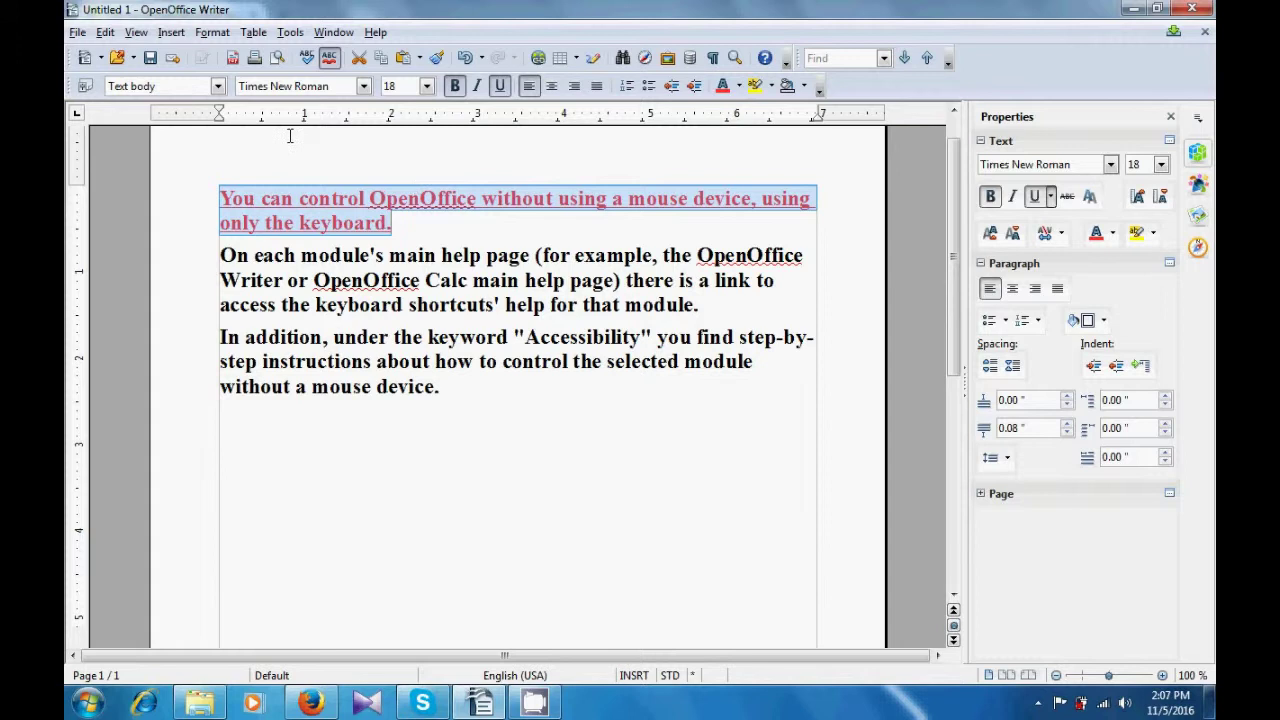
left_click(105, 33)
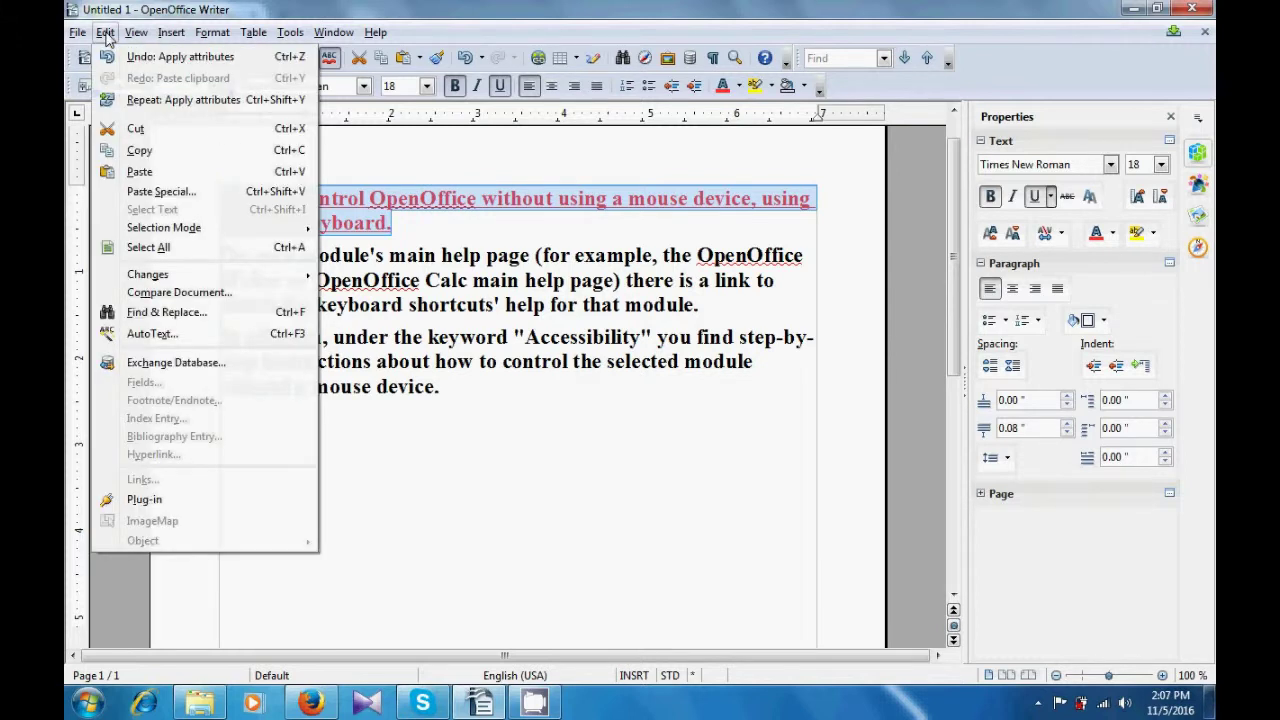
Copy the first sentence and paste it below the last paragraph as Unformatted text
left_click(139, 152)
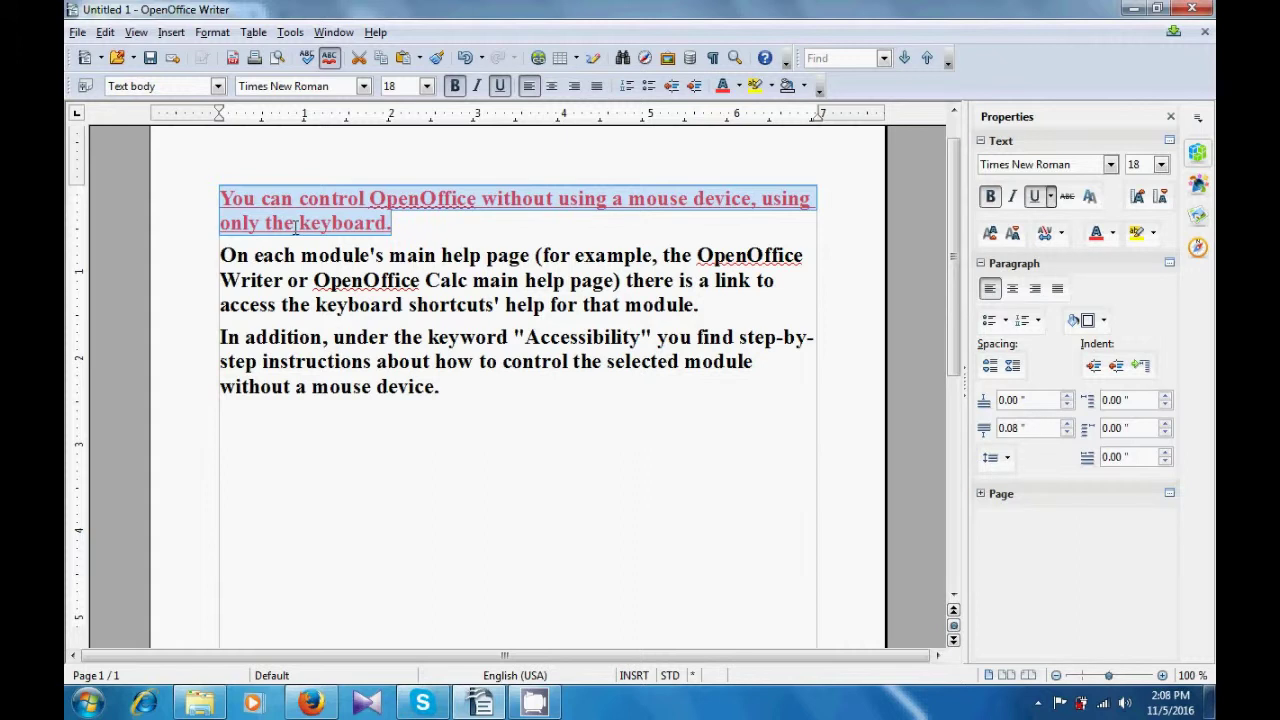
left_click(255, 459)
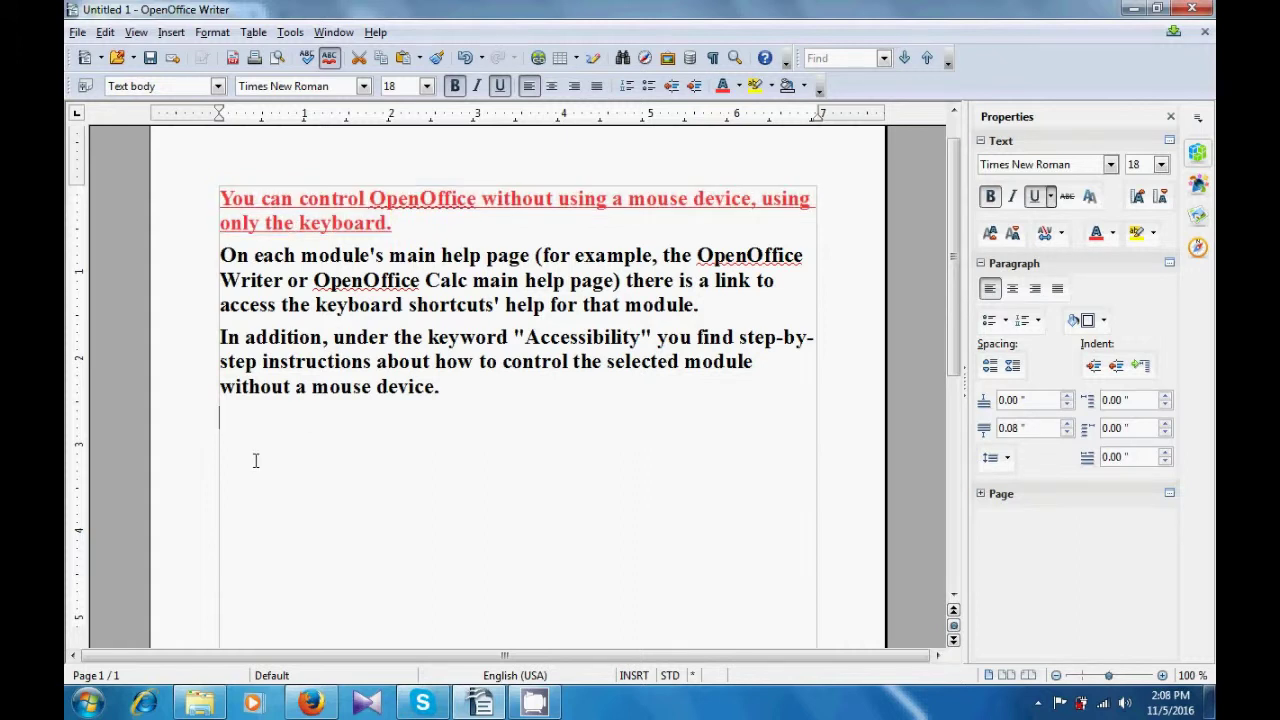
left_click(110, 34)
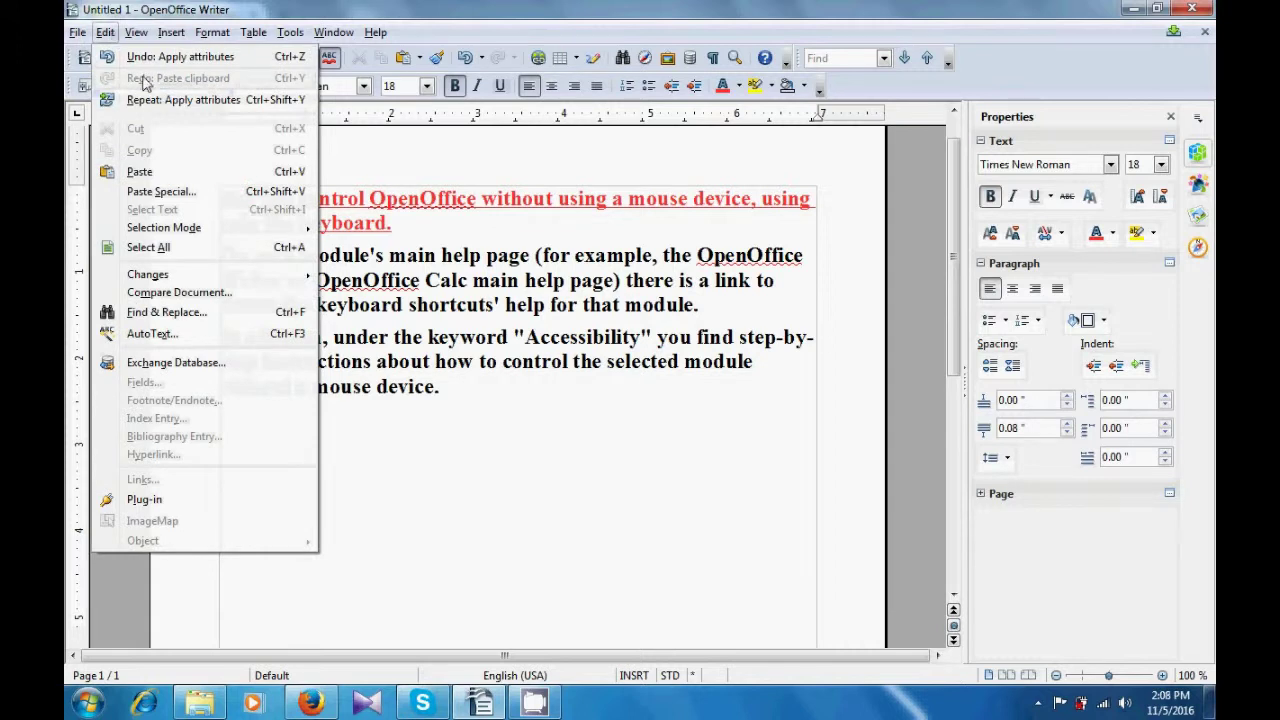
left_click(161, 192)
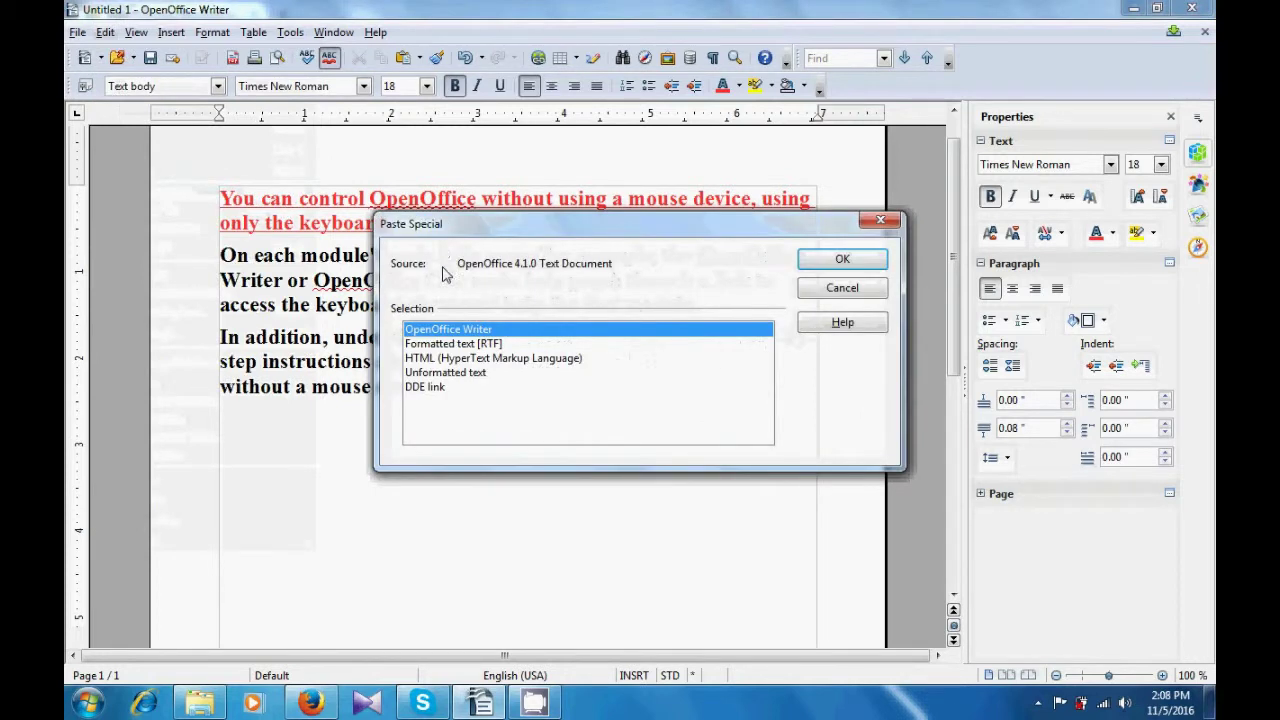
left_click(436, 373)
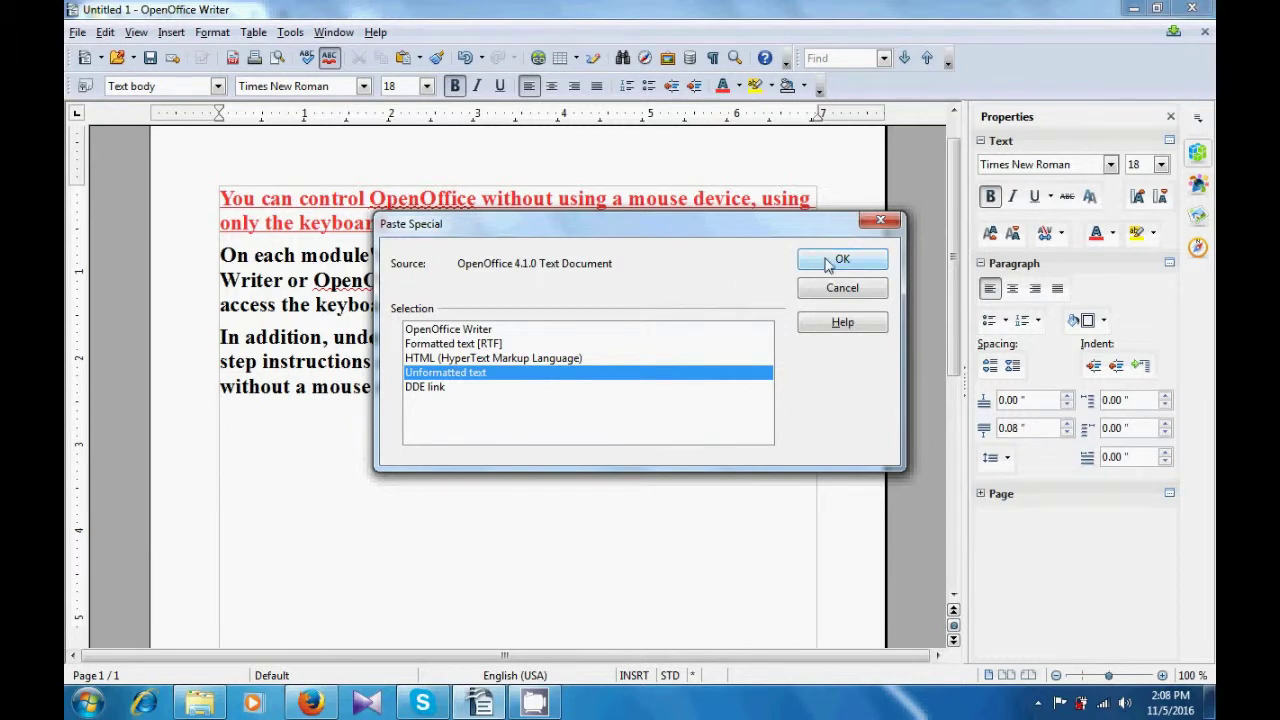
left_click(828, 262)
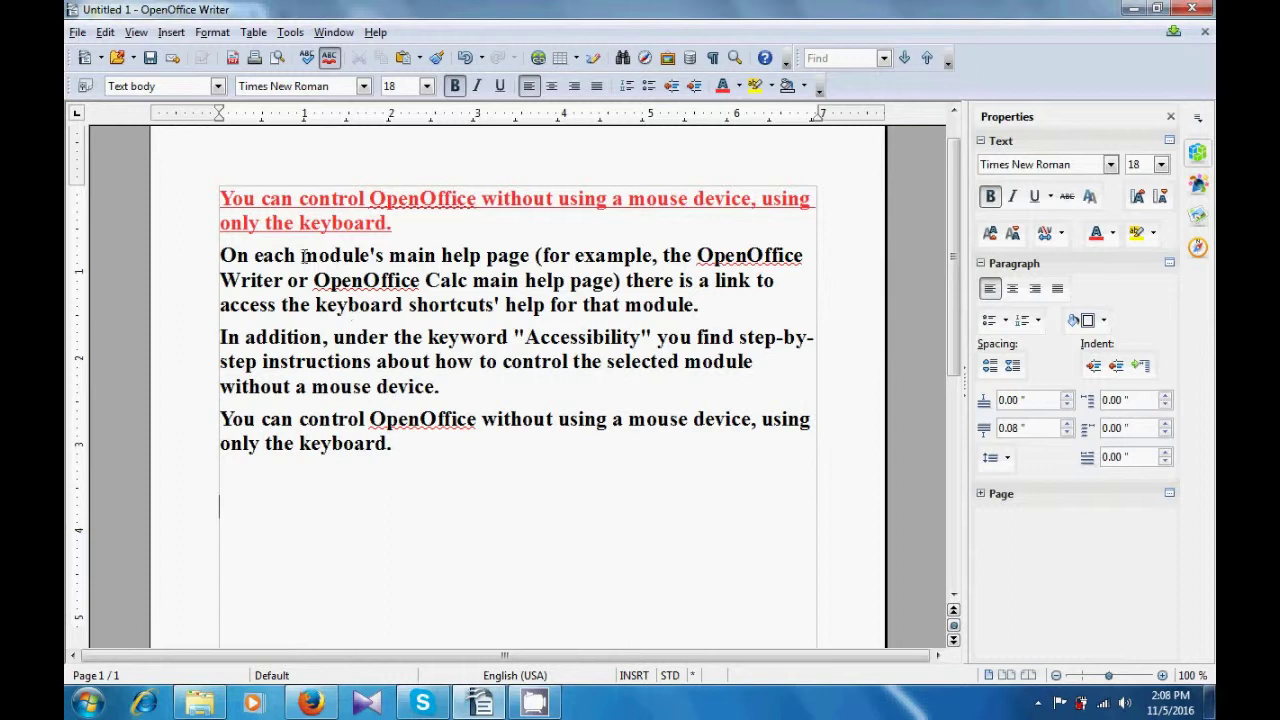
Select and copy the red underlined first paragraph
left_click_drag(220, 198, 410, 224)
key("ctrl+u")
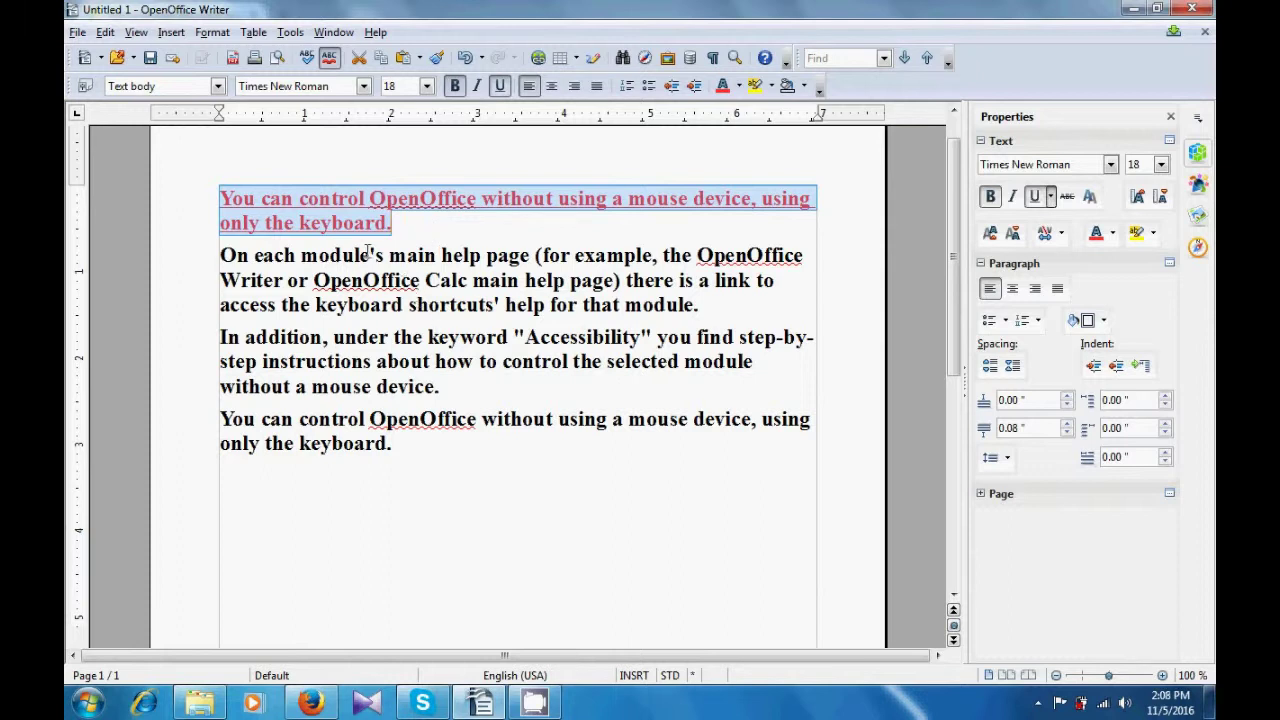
left_click(105, 33)
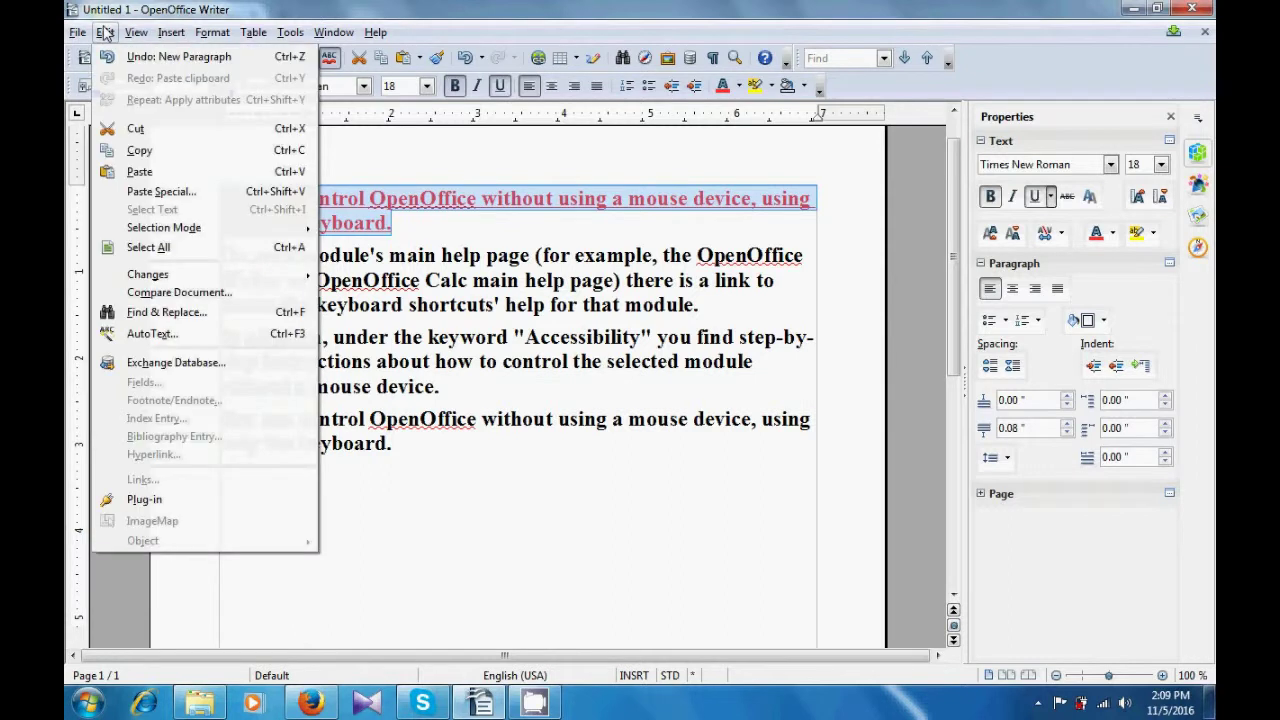
left_click(141, 152)
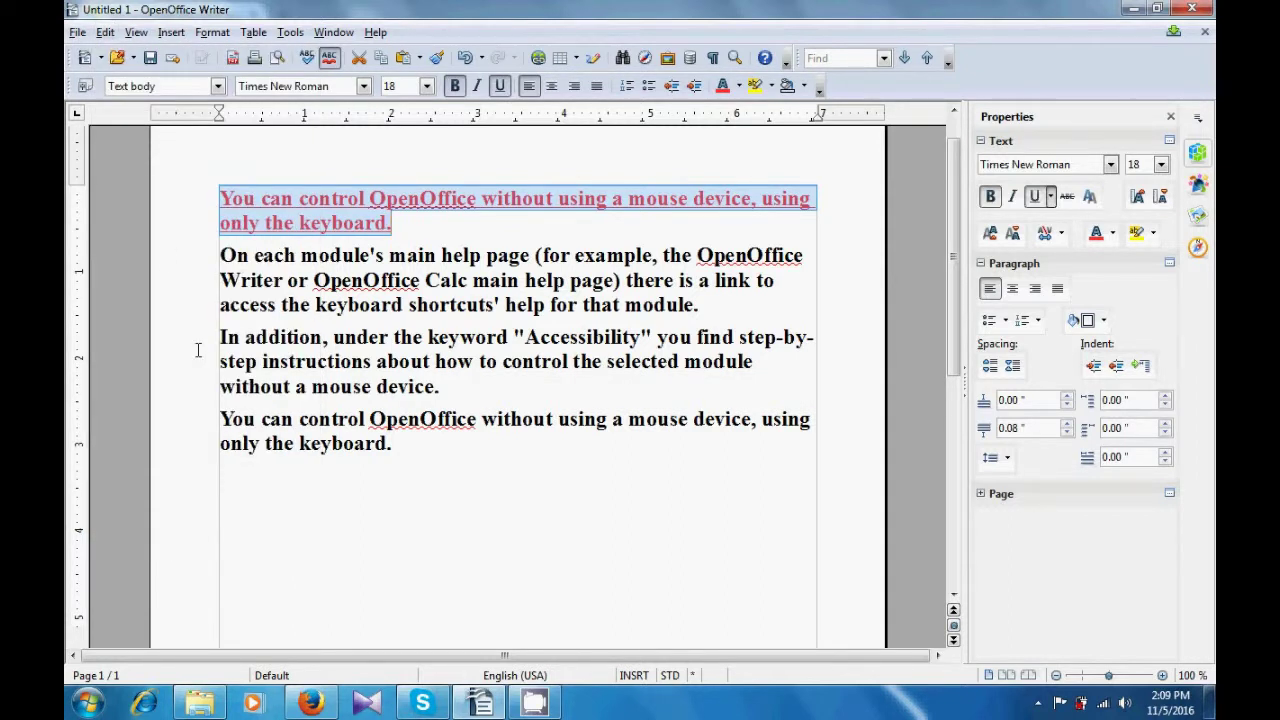
Paste it below the plain copy as Formatted text [RTF]
left_click(240, 492)
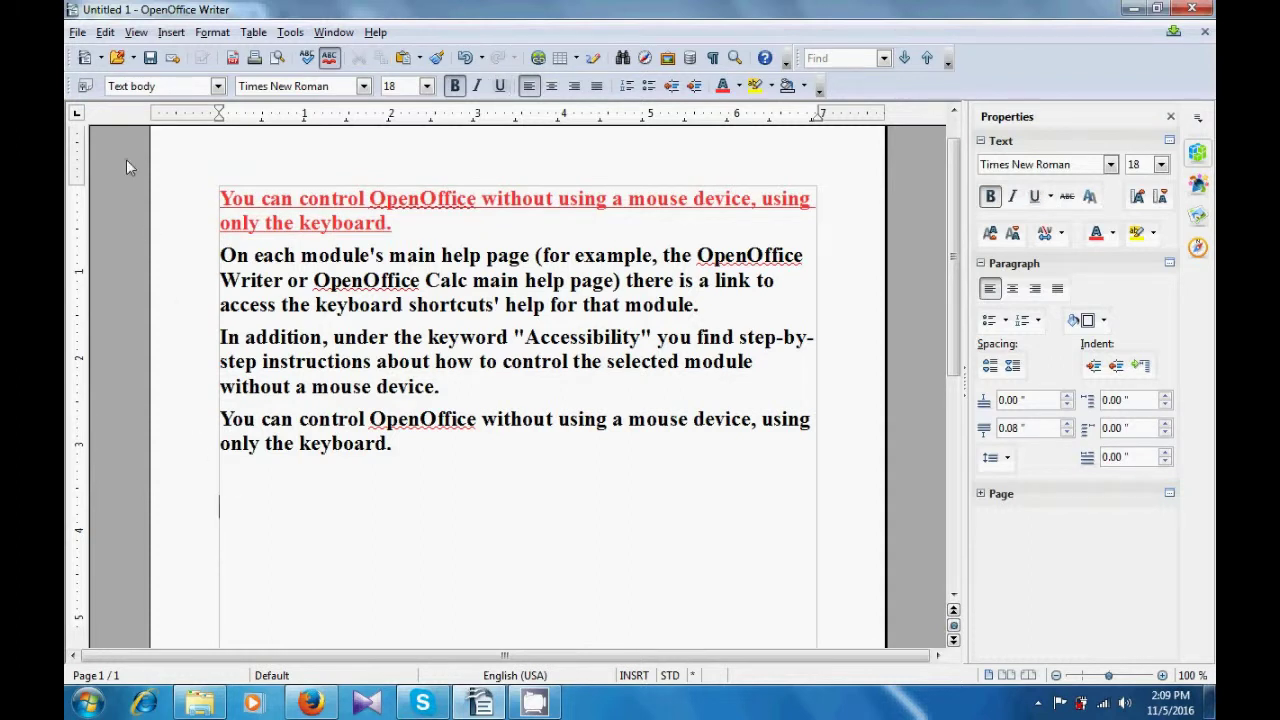
left_click(105, 32)
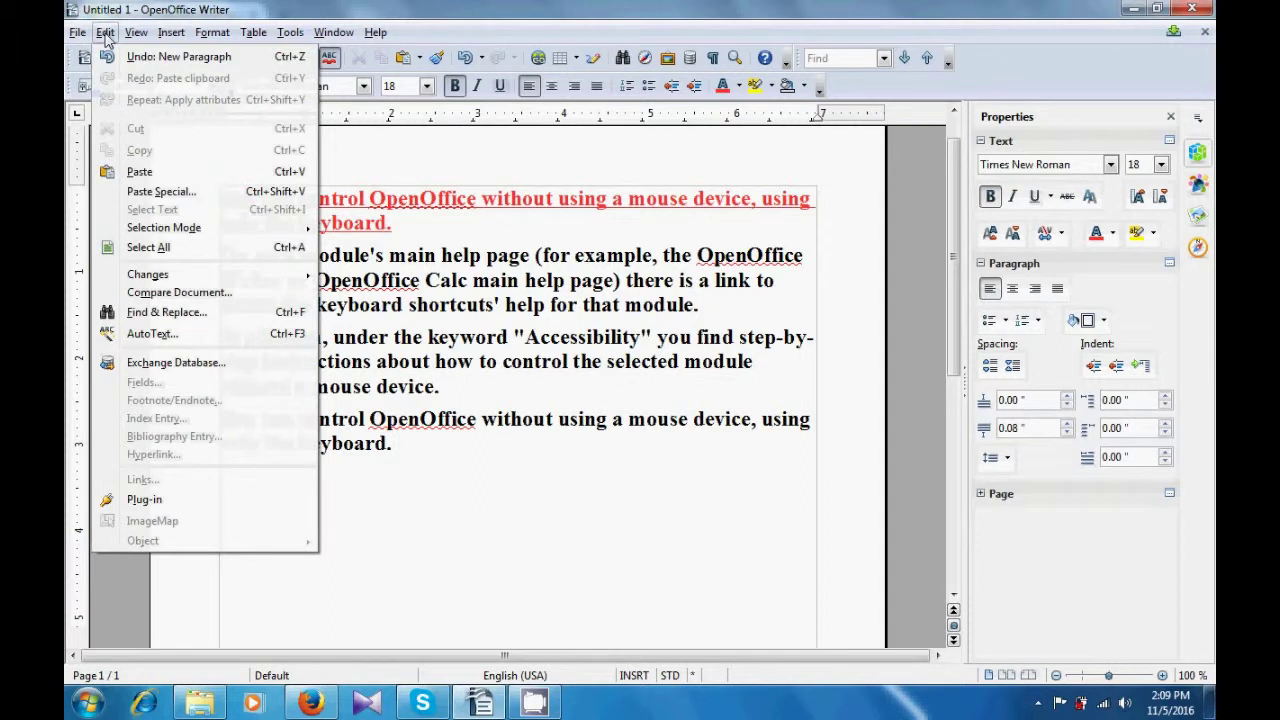
left_click(155, 193)
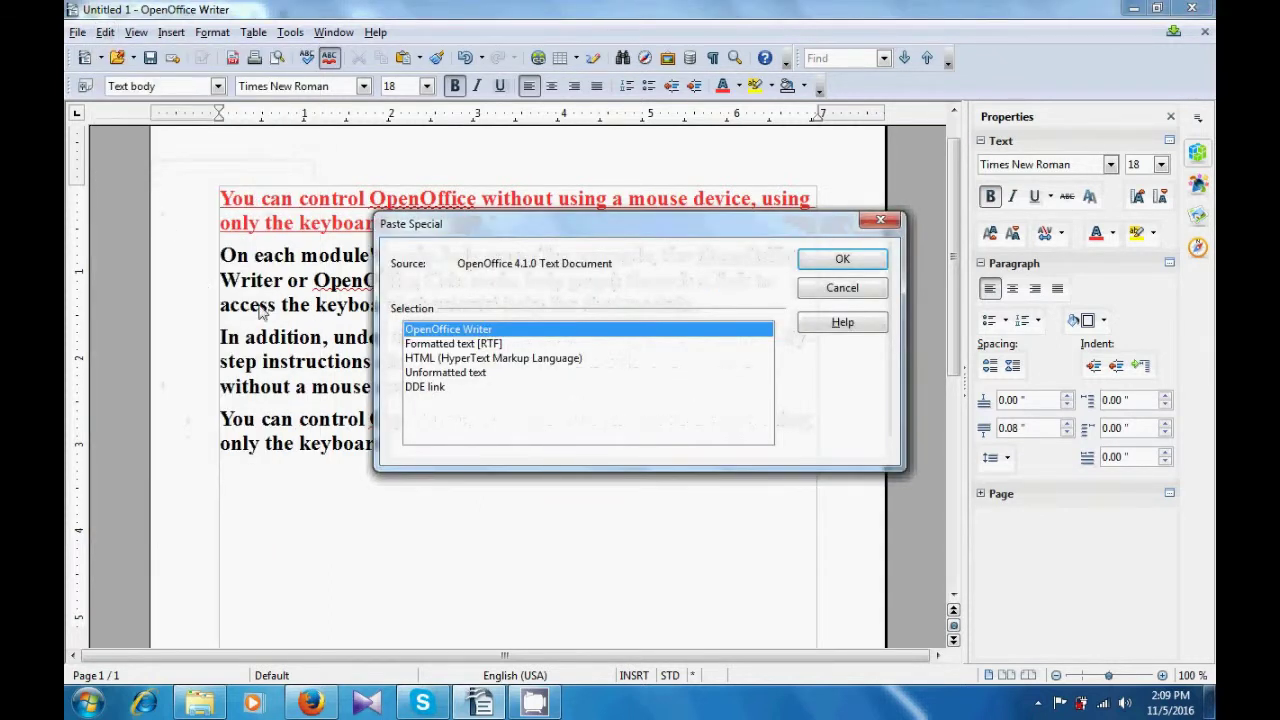
left_click(447, 346)
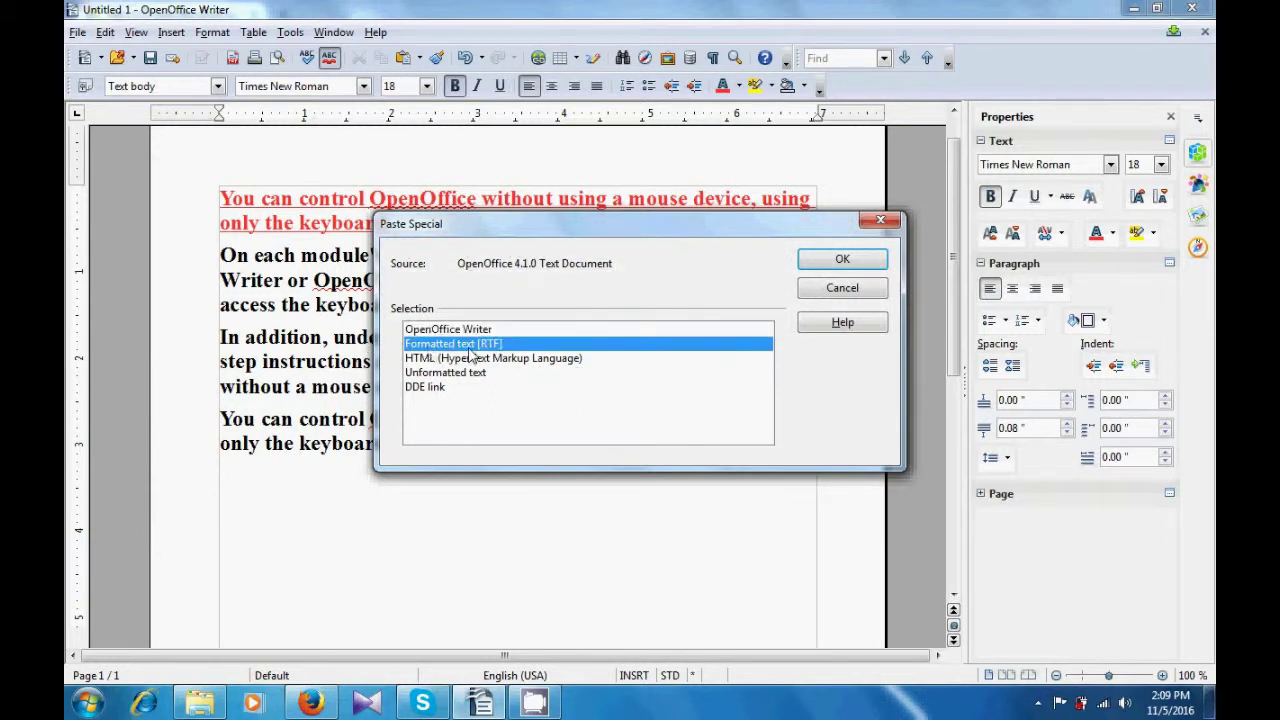
left_click(827, 268)
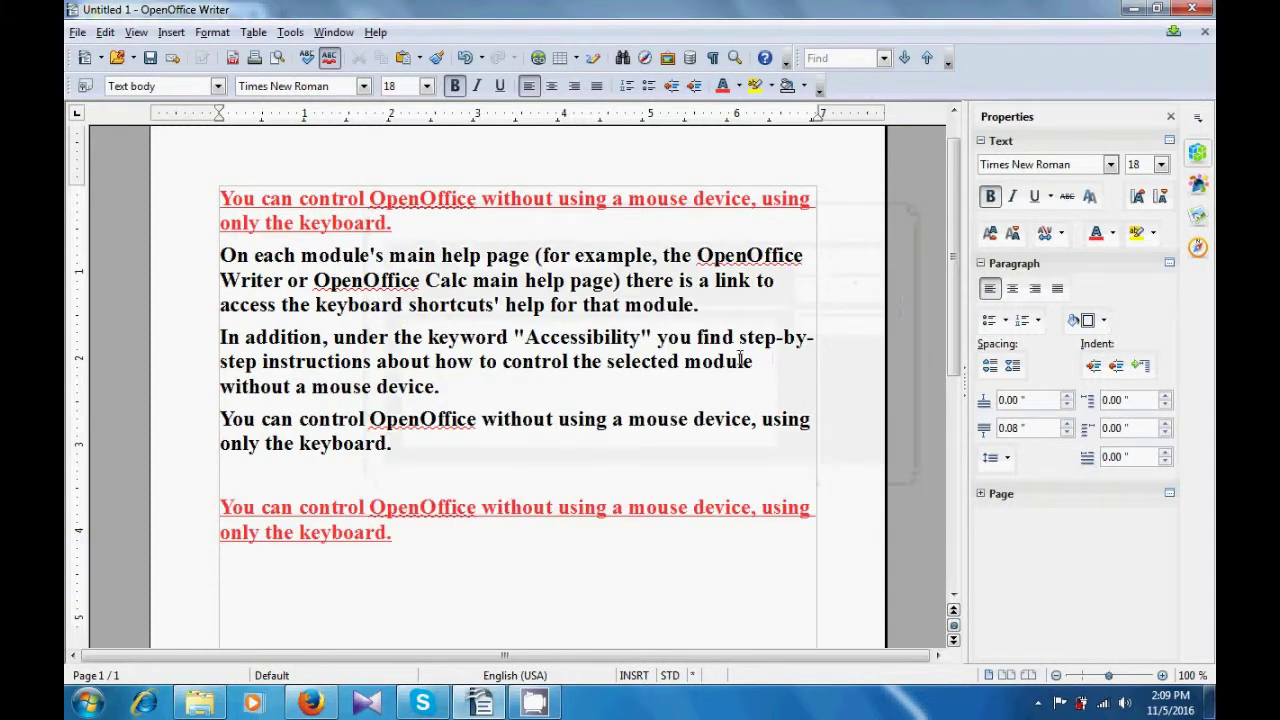
left_click(632, 507)
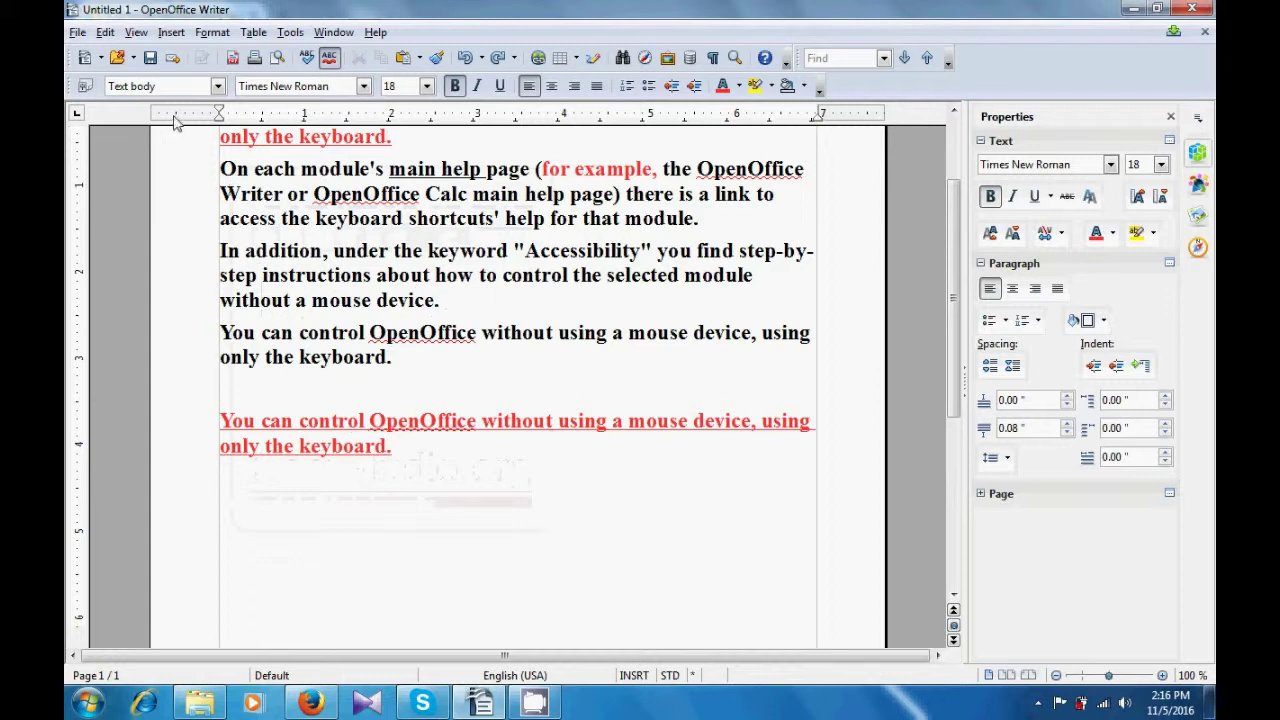
left_click(105, 32)
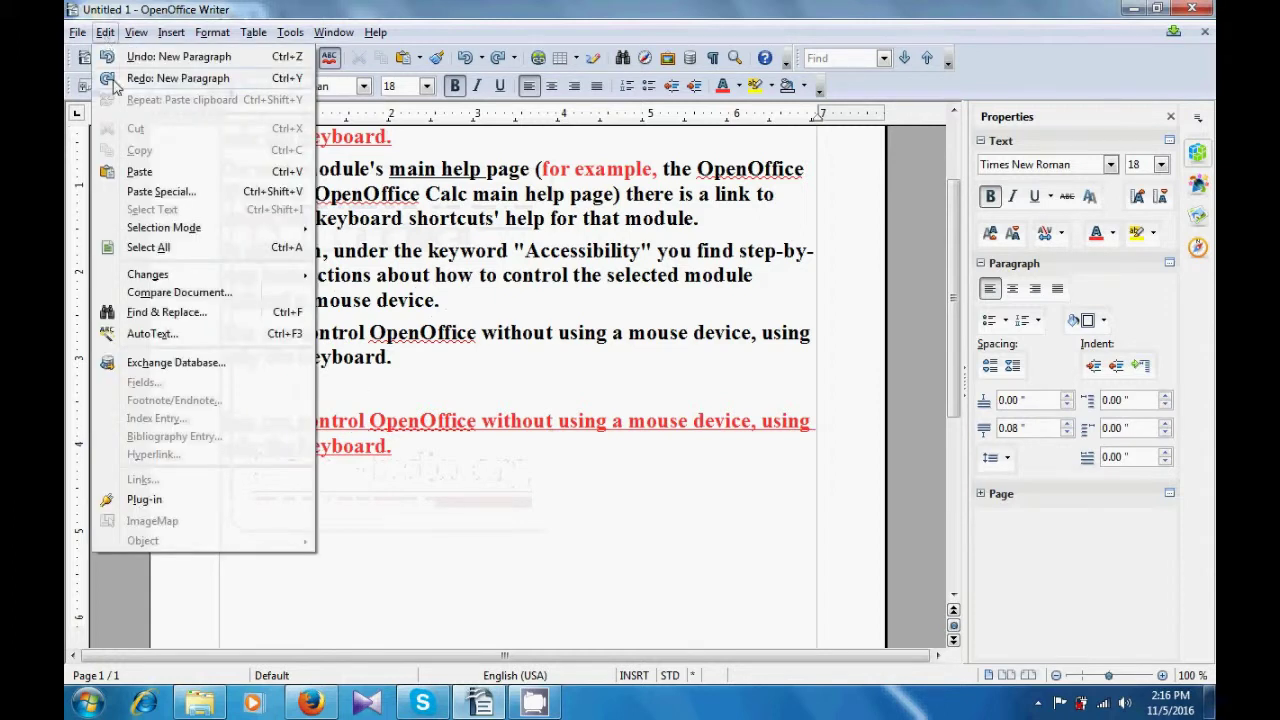
mouse_move(155, 231)
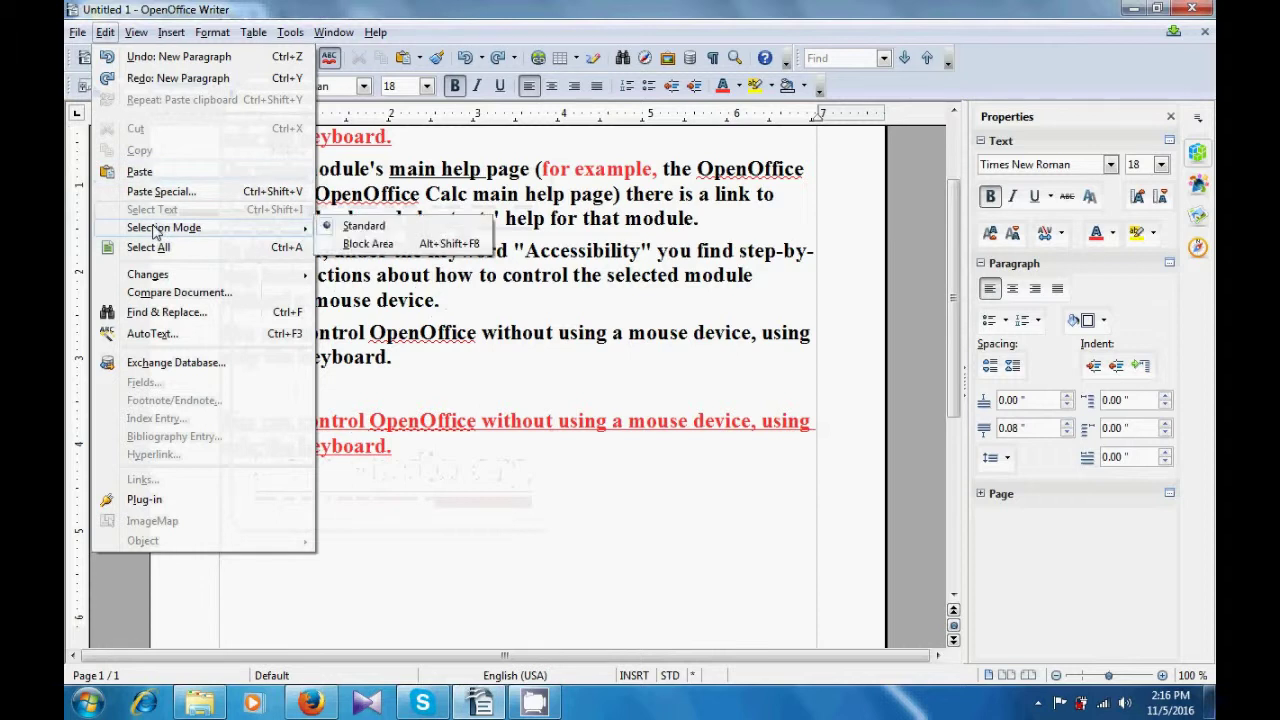
left_click(372, 243)
left_click_drag(221, 169, 243, 363)
left_click_drag(238, 399, 238, 439)
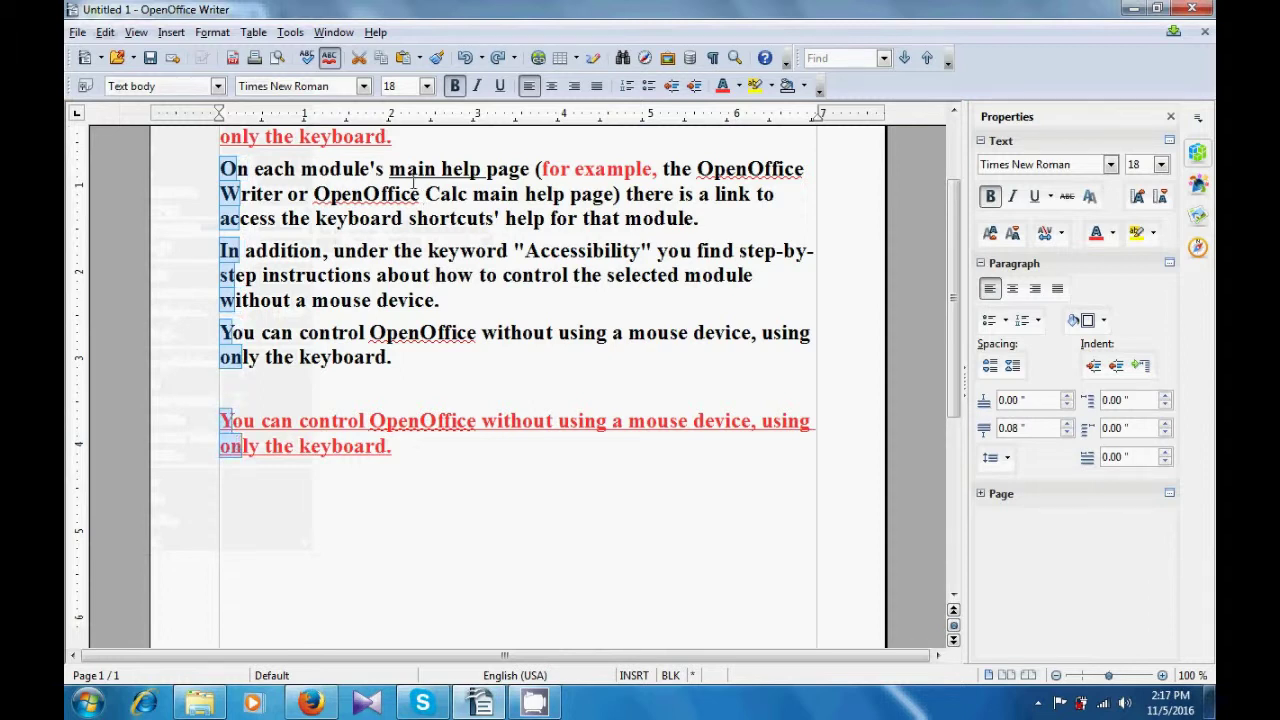
left_click_drag(389, 168, 446, 434)
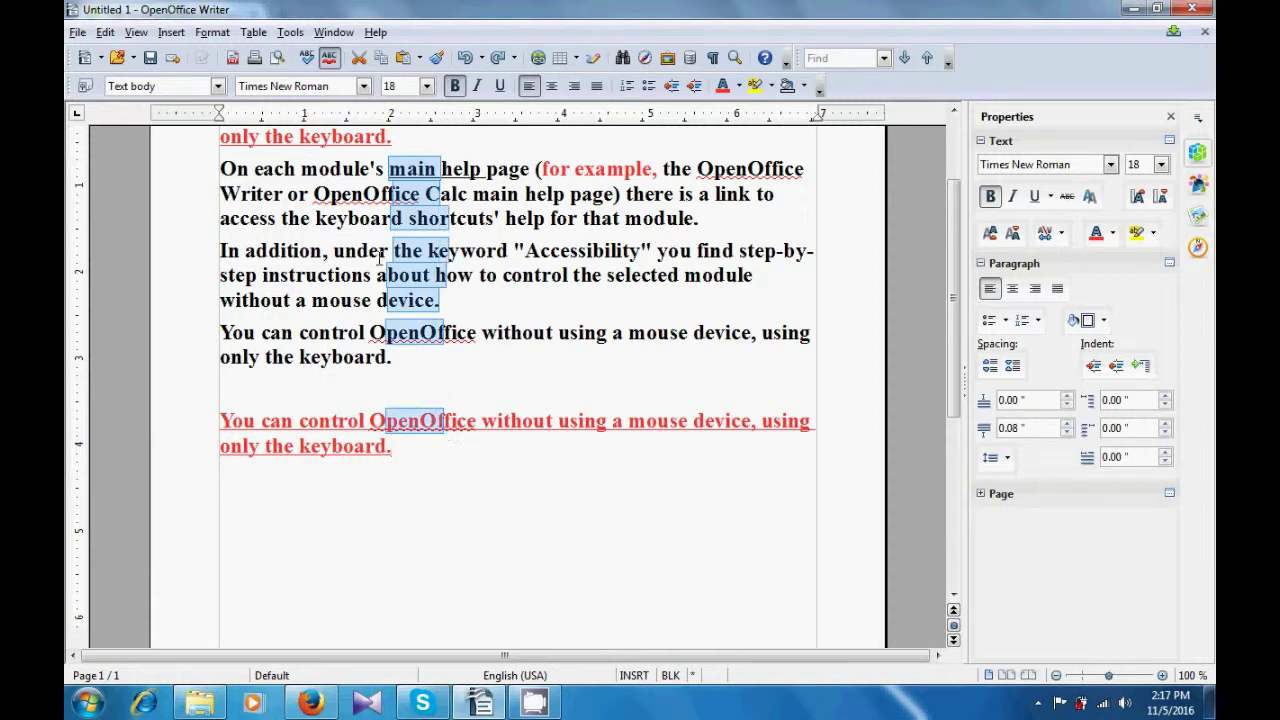
left_click(108, 34)
mouse_move(143, 232)
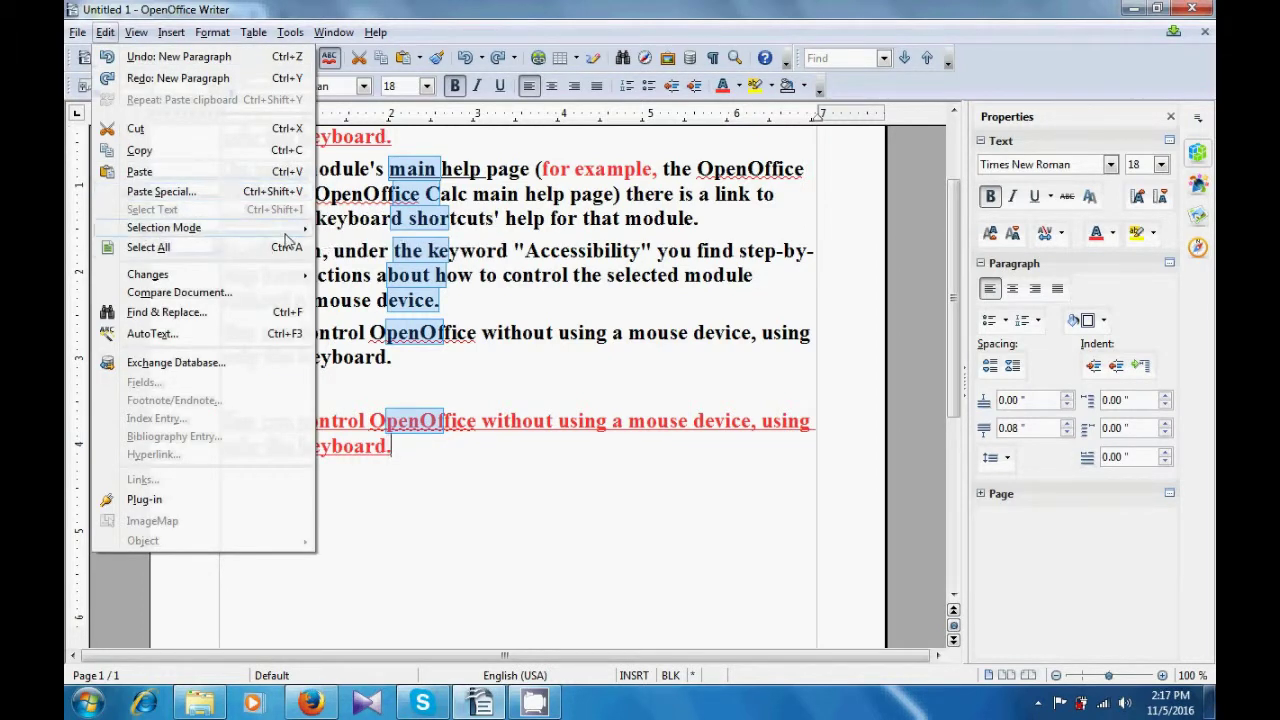
mouse_move(287, 238)
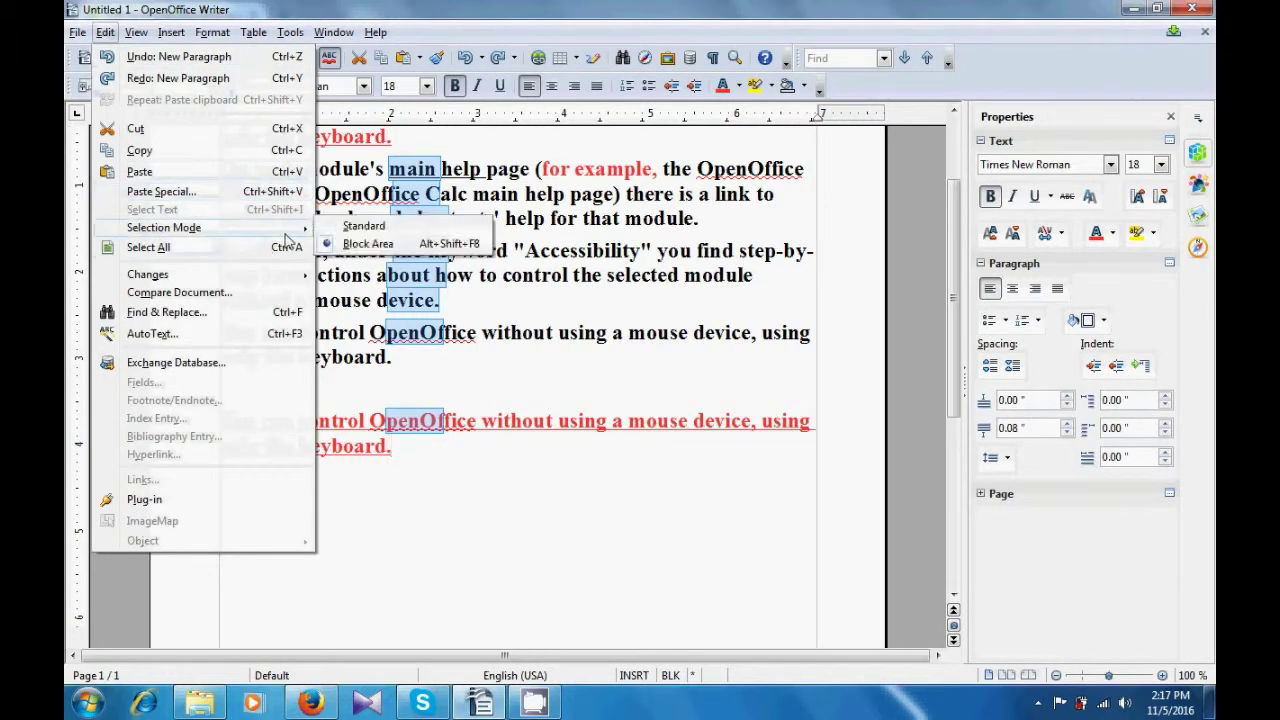
left_click(378, 227)
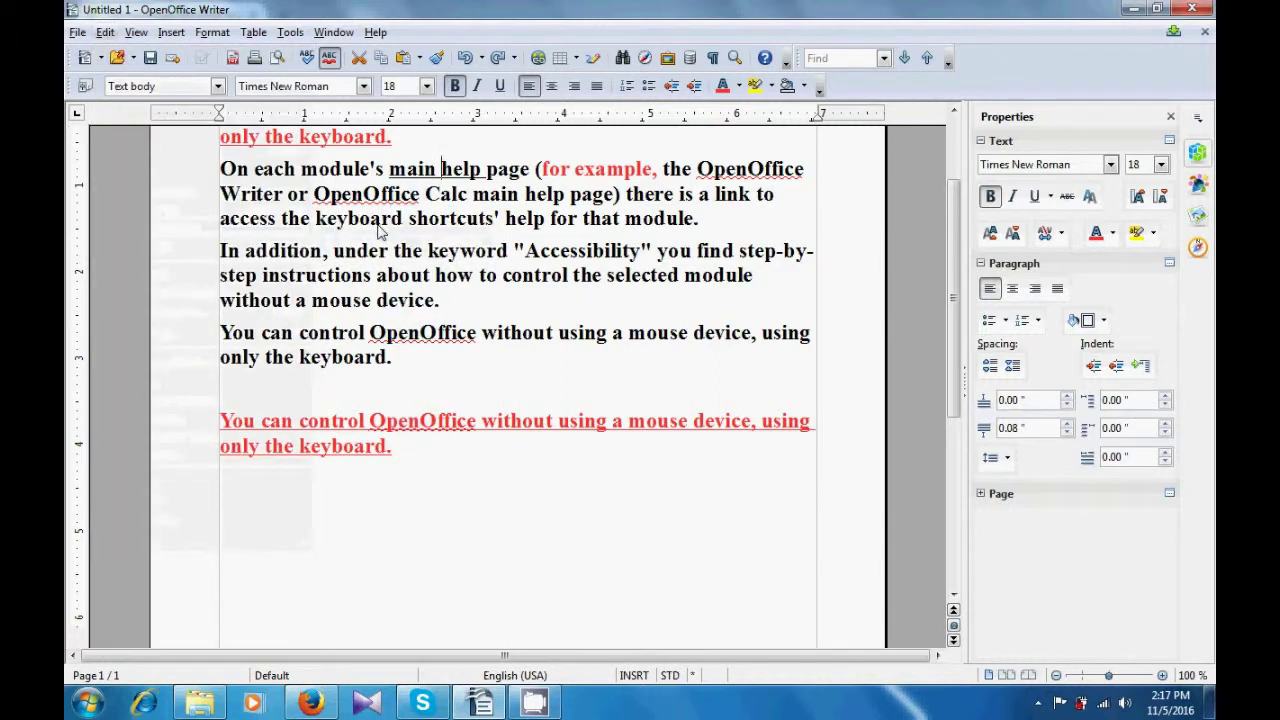
After a normal selection, switch to Block Area selection mode and select a rectangle from 'page' to 'without'
left_click_drag(221, 170, 393, 446)
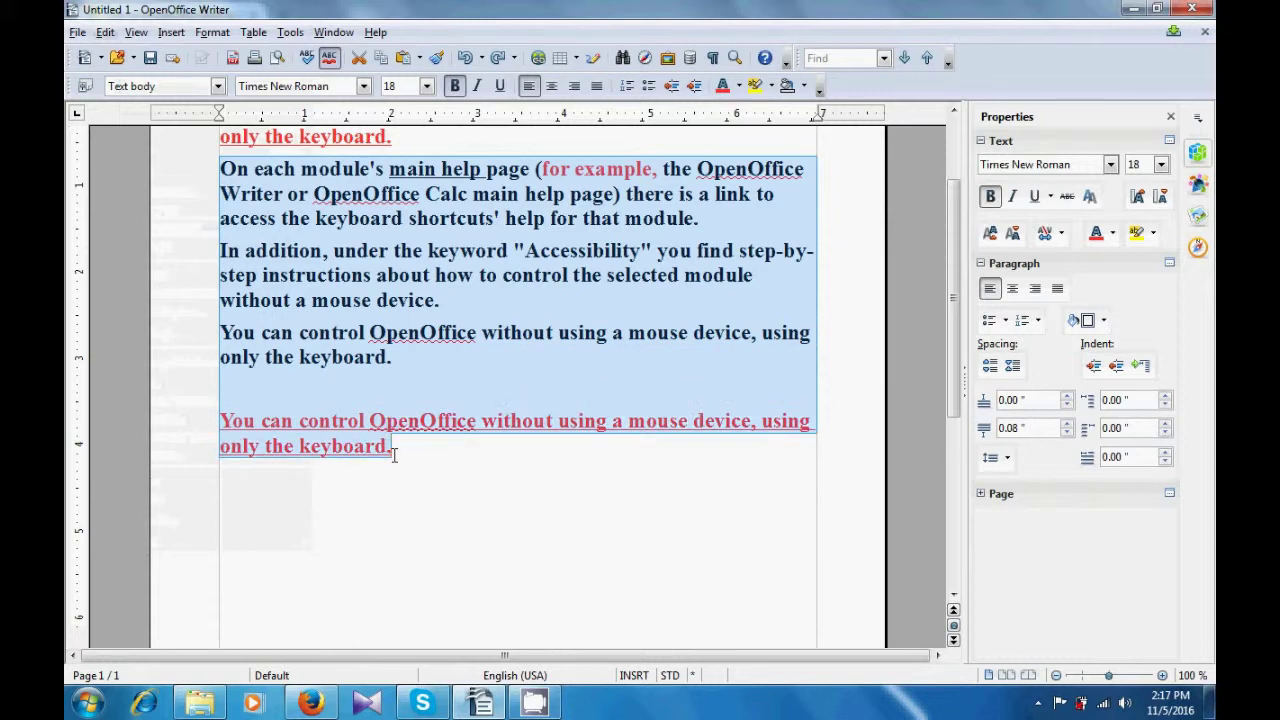
left_click(376, 256)
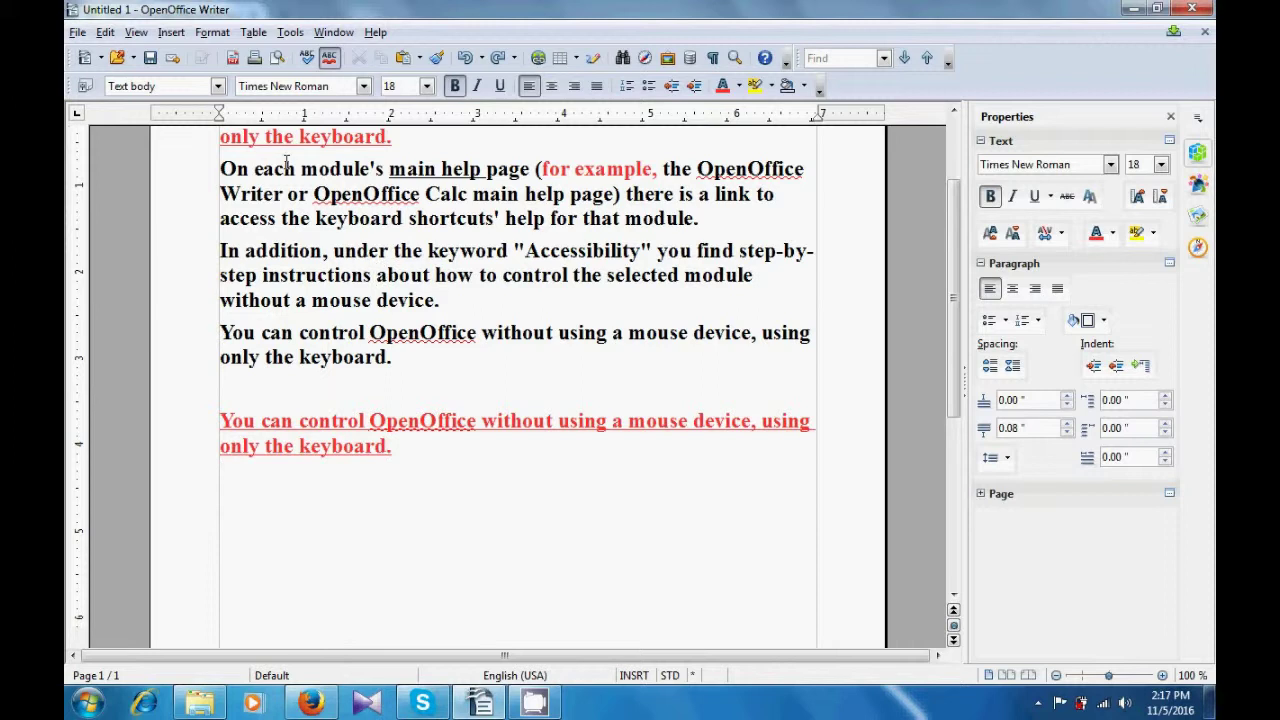
left_click(110, 33)
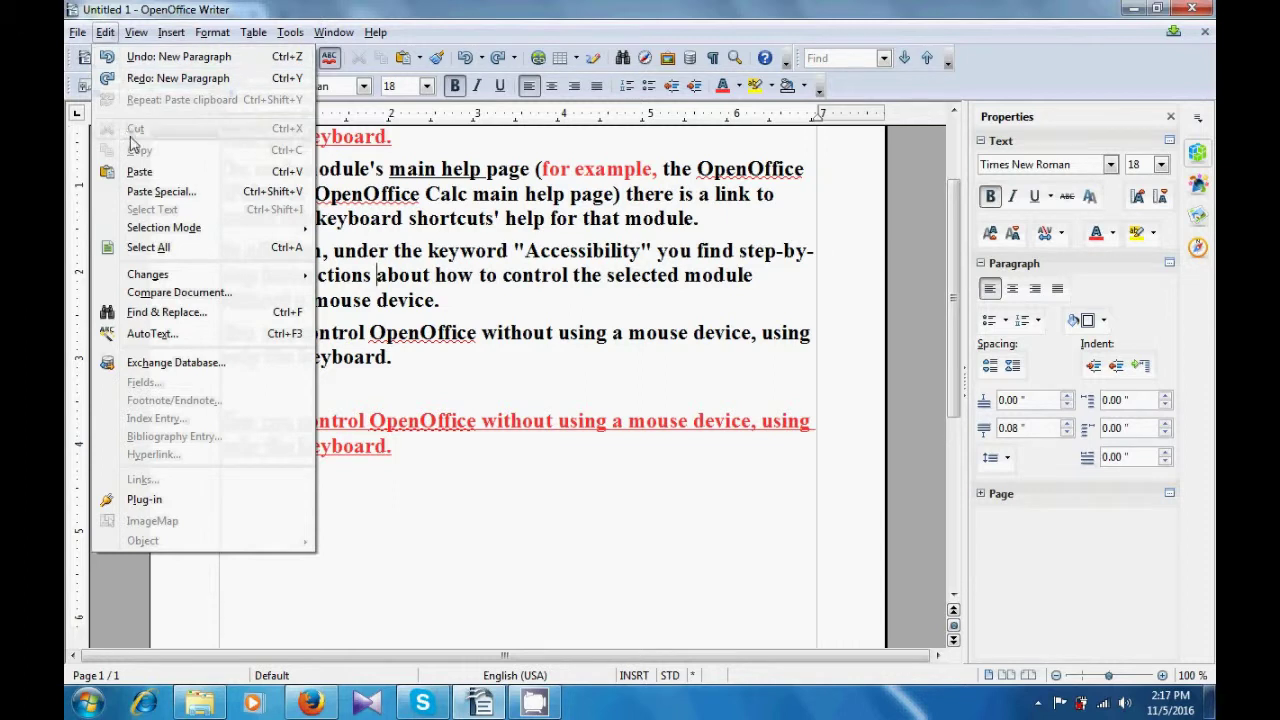
mouse_move(164, 229)
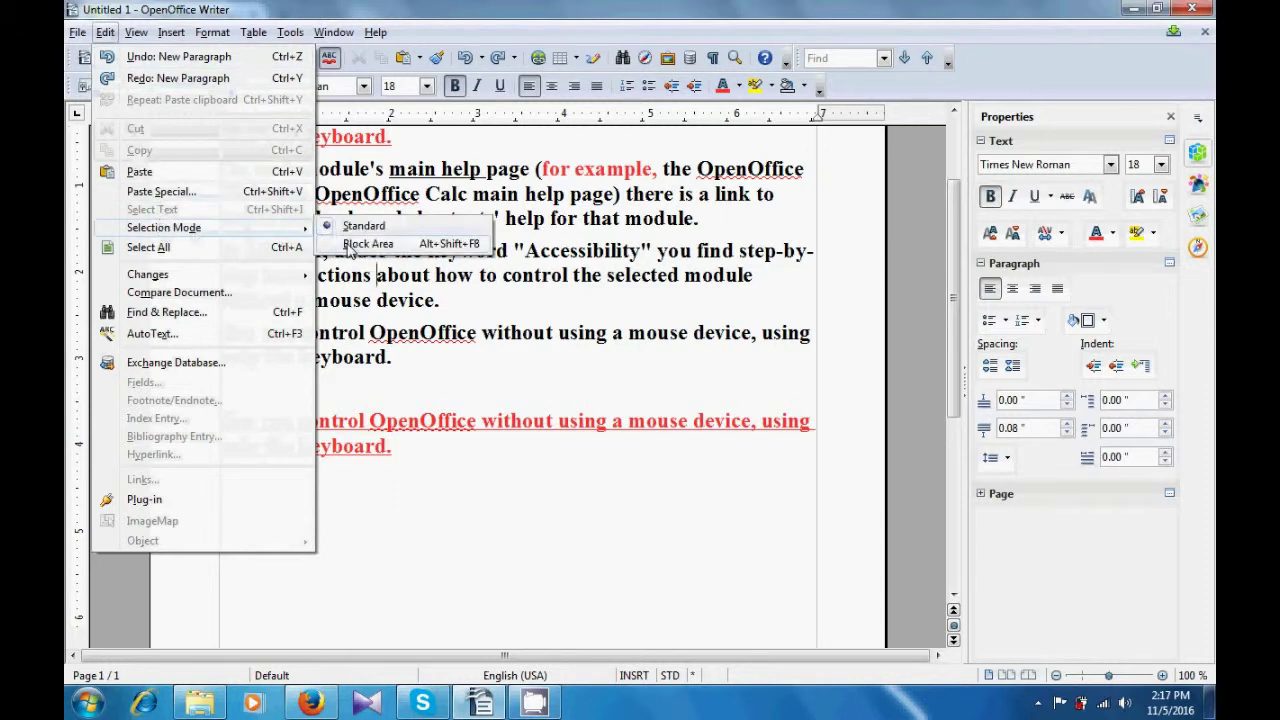
left_click(368, 244)
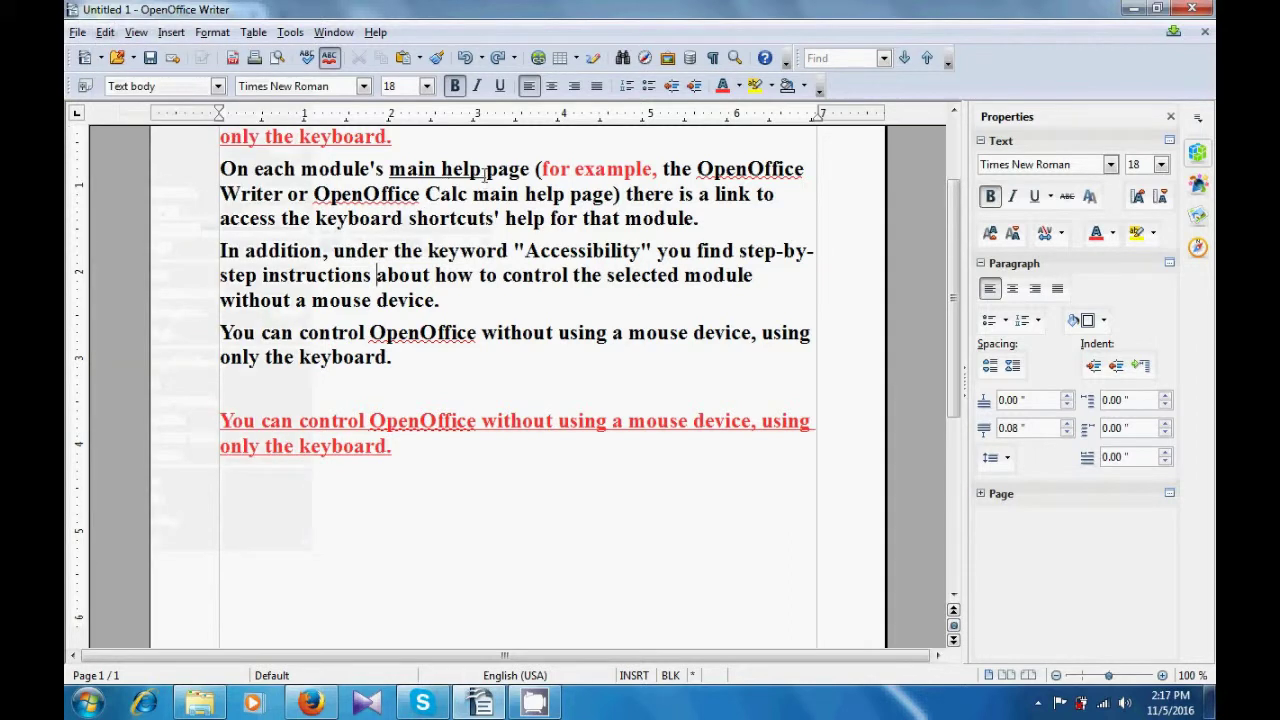
left_click_drag(482, 160, 542, 370)
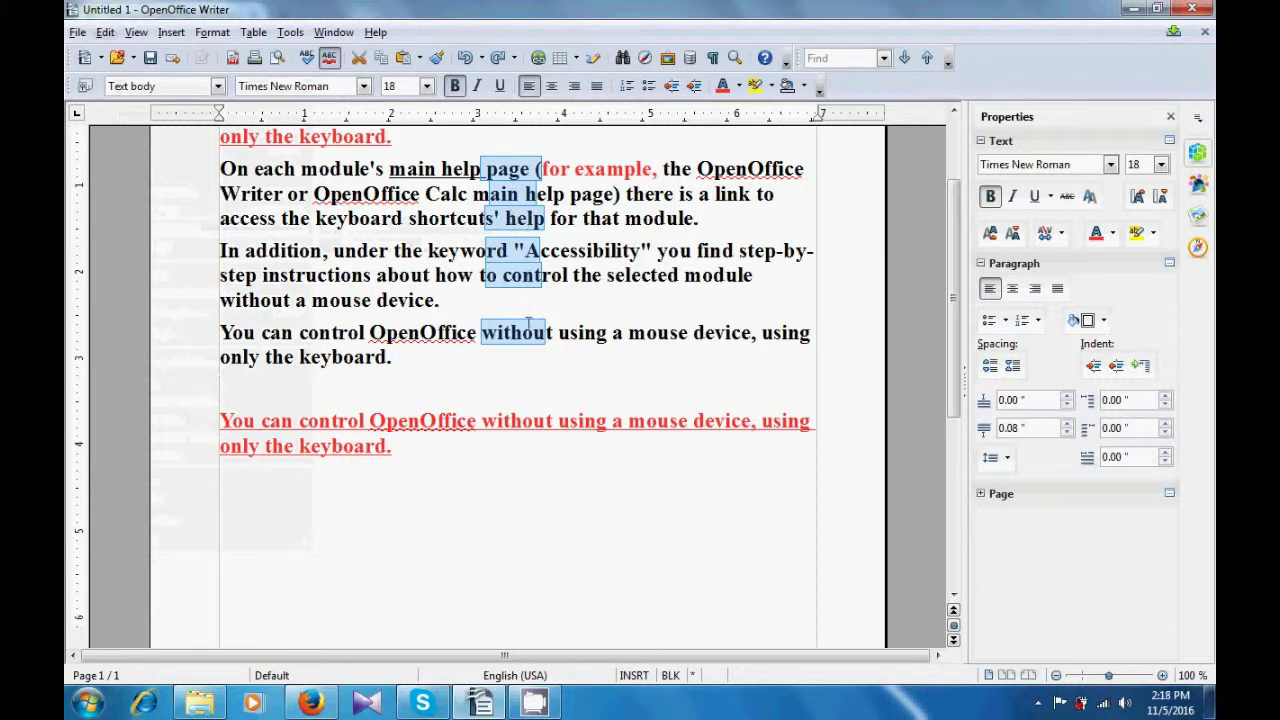
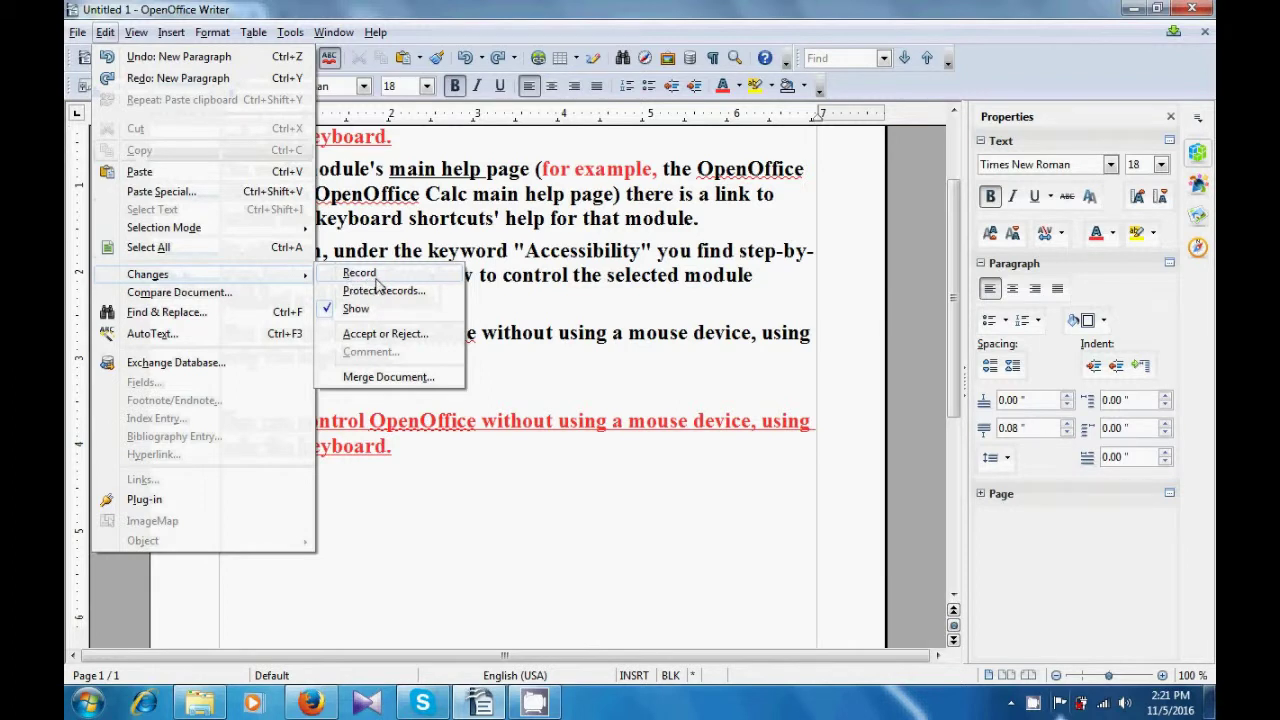
Turn on change recording and type 'aknsaksaksakakaksja' after 'only the keyboard.' as a tracked insertion
left_click(376, 282)
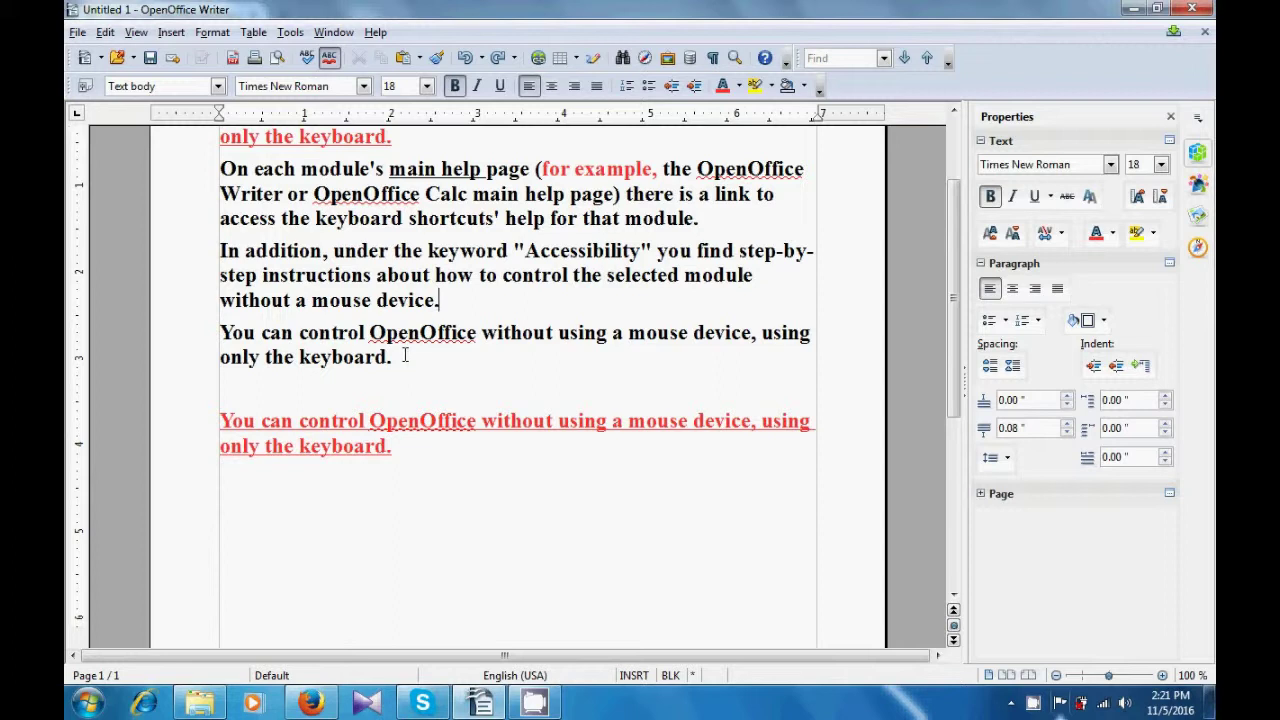
key("Insert")
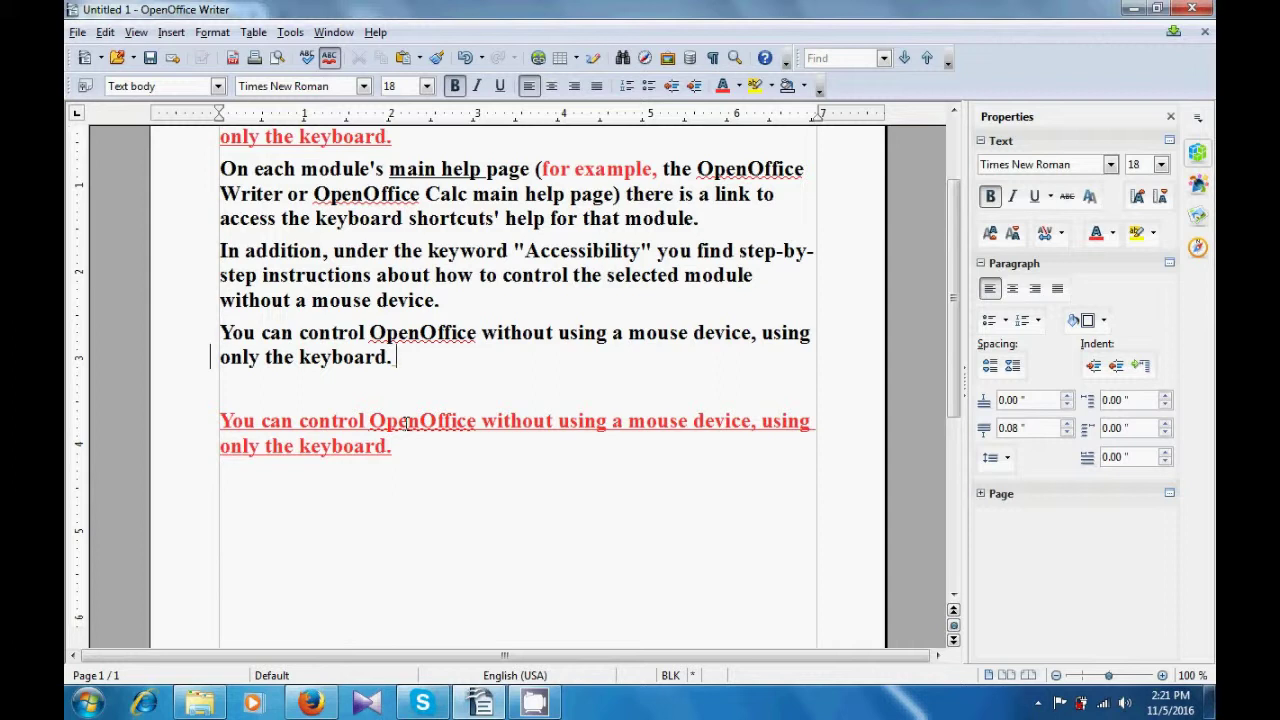
type("aknsak")
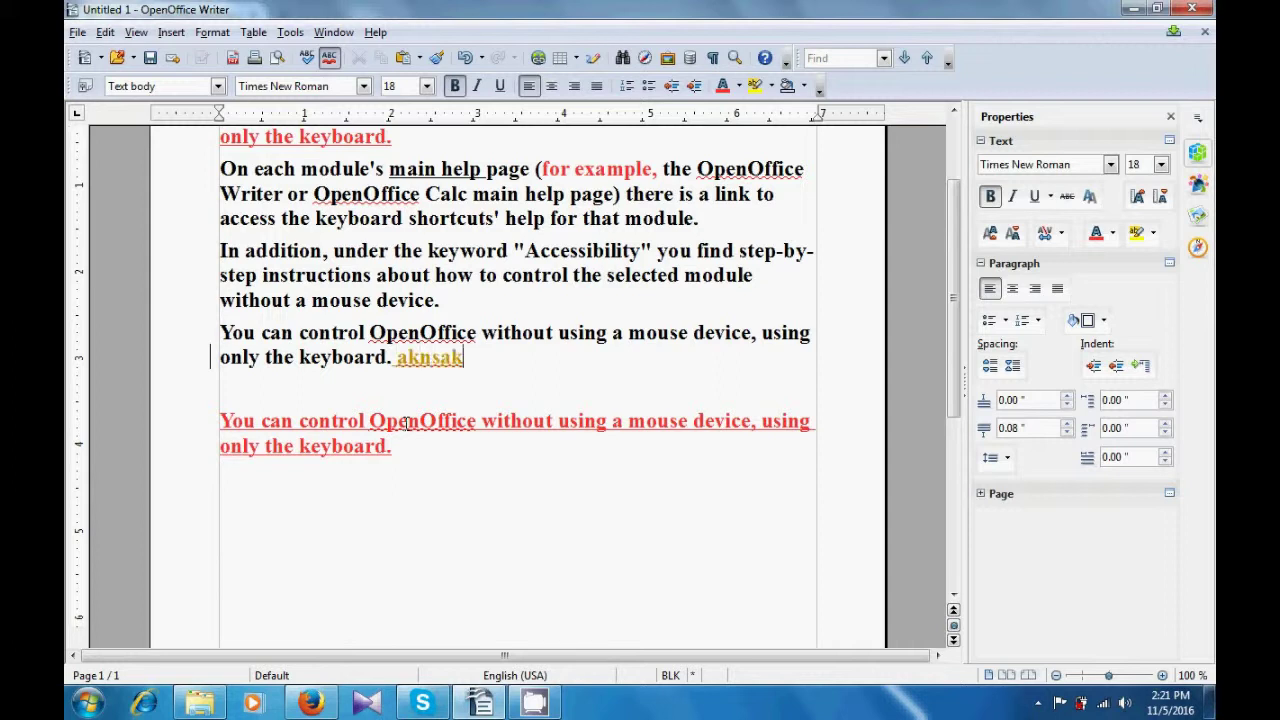
type("saksakakaksja")
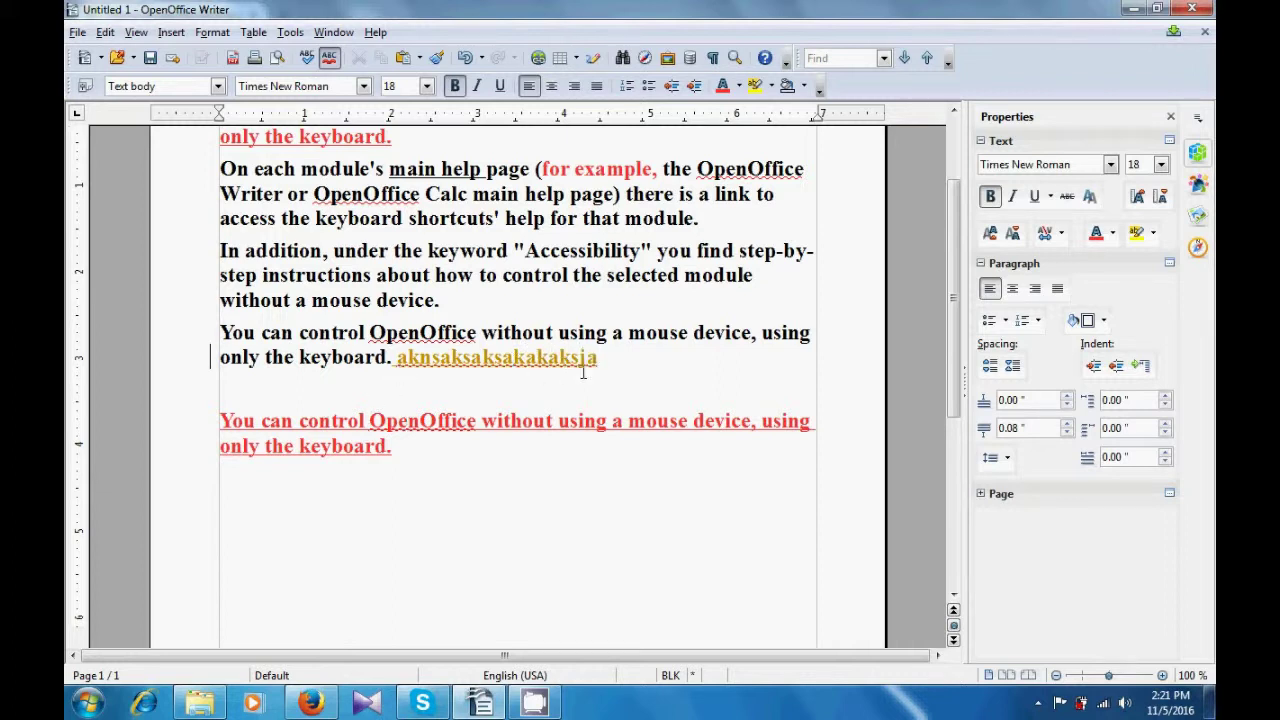
mouse_move(584, 370)
left_click(455, 300)
Delete the Accessibility sentence back to 'st', leaving 'ep instructions … mouse device.' struck through as tracked
key("BackSpace")
key("BackSpace")
key("BackSpace")
key("BackSpace")
key("BackSpace")
key("BackSpace")
key("BackSpace")
key("BackSpace")
key("BackSpace")
key("BackSpace")
key("BackSpace")
key("BackSpace")
key("BackSpace")
key("BackSpace")
key("BackSpace")
key("BackSpace")
key("BackSpace")
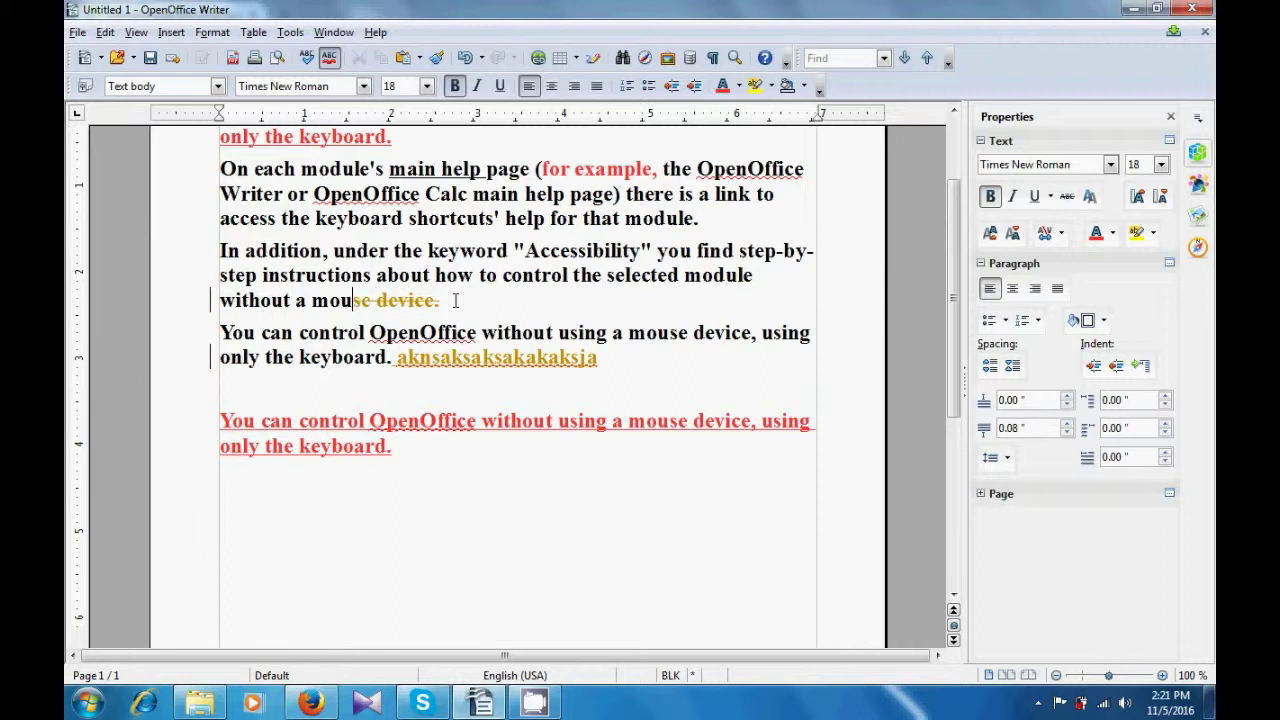
key("BackSpace")
key("BackSpace")
key("BackSpace")
key("BackSpace")
key("BackSpace")
key("BackSpace")
key("BackSpace")
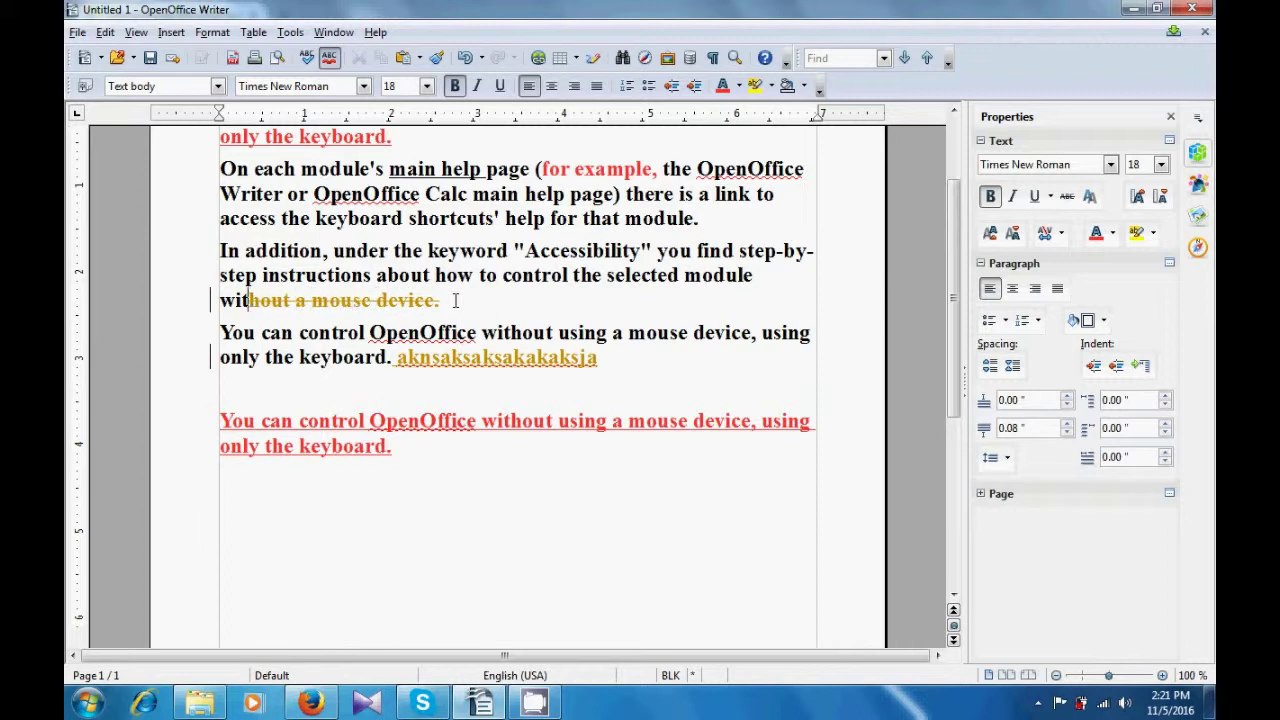
key("BackSpace")
key("BackSpace")
key("BackSpace")
key("BackSpace")
key("BackSpace")
key("BackSpace")
key("BackSpace")
key("BackSpace")
key("BackSpace")
key("BackSpace")
key("BackSpace")
key("BackSpace")
key("BackSpace")
key("BackSpace")
key("BackSpace")
key("BackSpace")
key("BackSpace")
key("BackSpace")
key("BackSpace")
key("BackSpace")
key("BackSpace")
key("BackSpace")
key("BackSpace")
key("BackSpace")
key("BackSpace")
key("BackSpace")
key("BackSpace")
key("BackSpace")
key("BackSpace")
key("BackSpace")
key("BackSpace")
key("BackSpace")
key("BackSpace")
key("BackSpace")
key("BackSpace")
key("BackSpace")
key("BackSpace")
key("BackSpace")
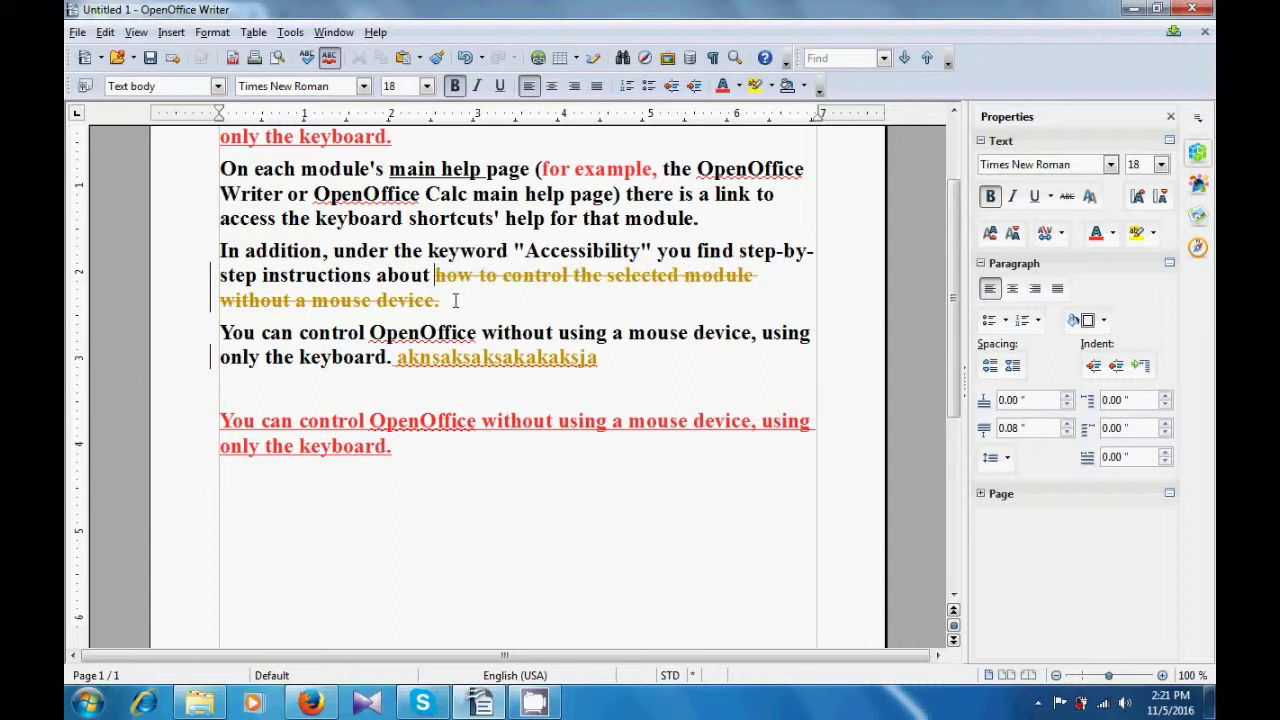
key("BackSpace")
key("BackSpace")
key("BackSpace")
key("BackSpace")
key("BackSpace")
key("BackSpace")
key("BackSpace")
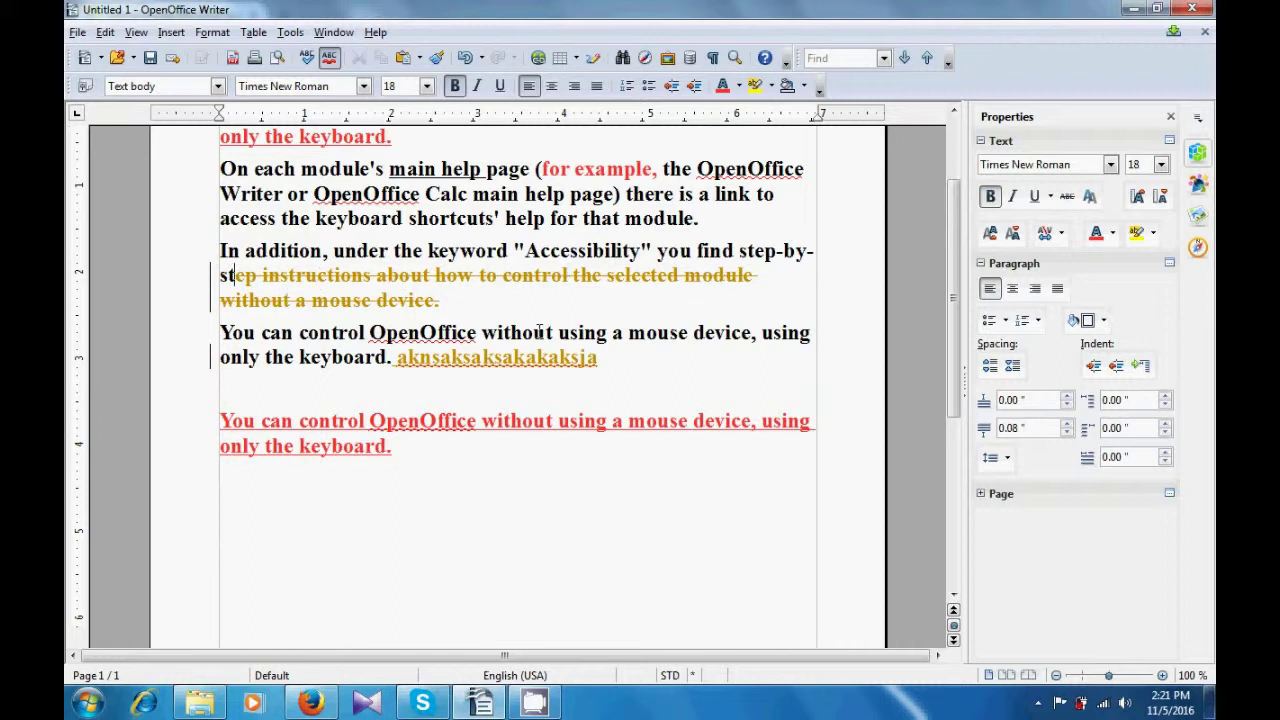
left_click(473, 307)
left_click(106, 33)
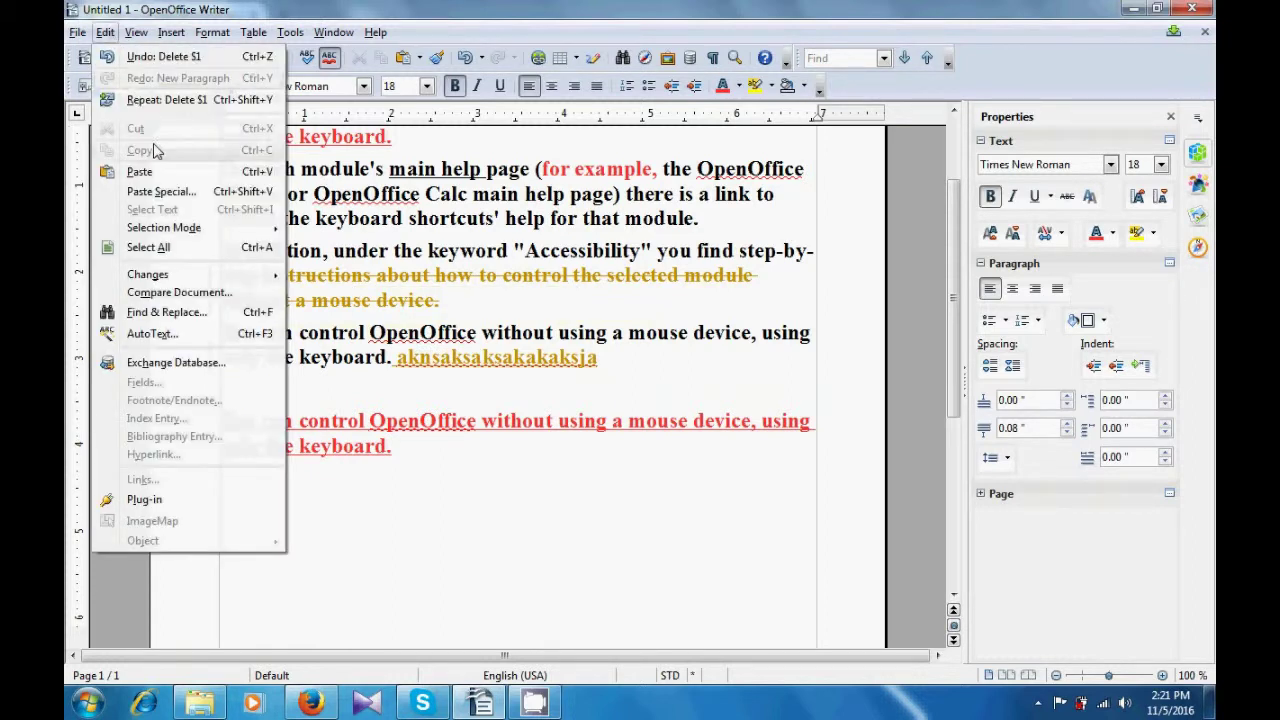
mouse_move(151, 280)
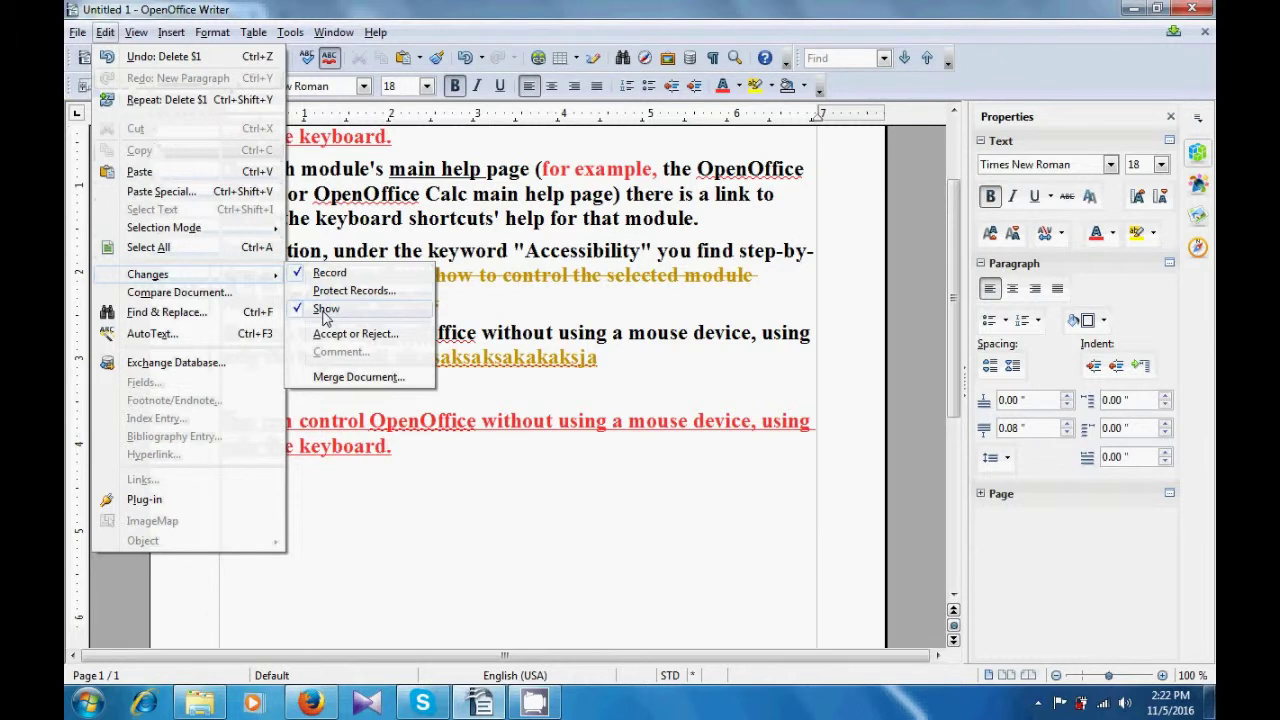
left_click(324, 312)
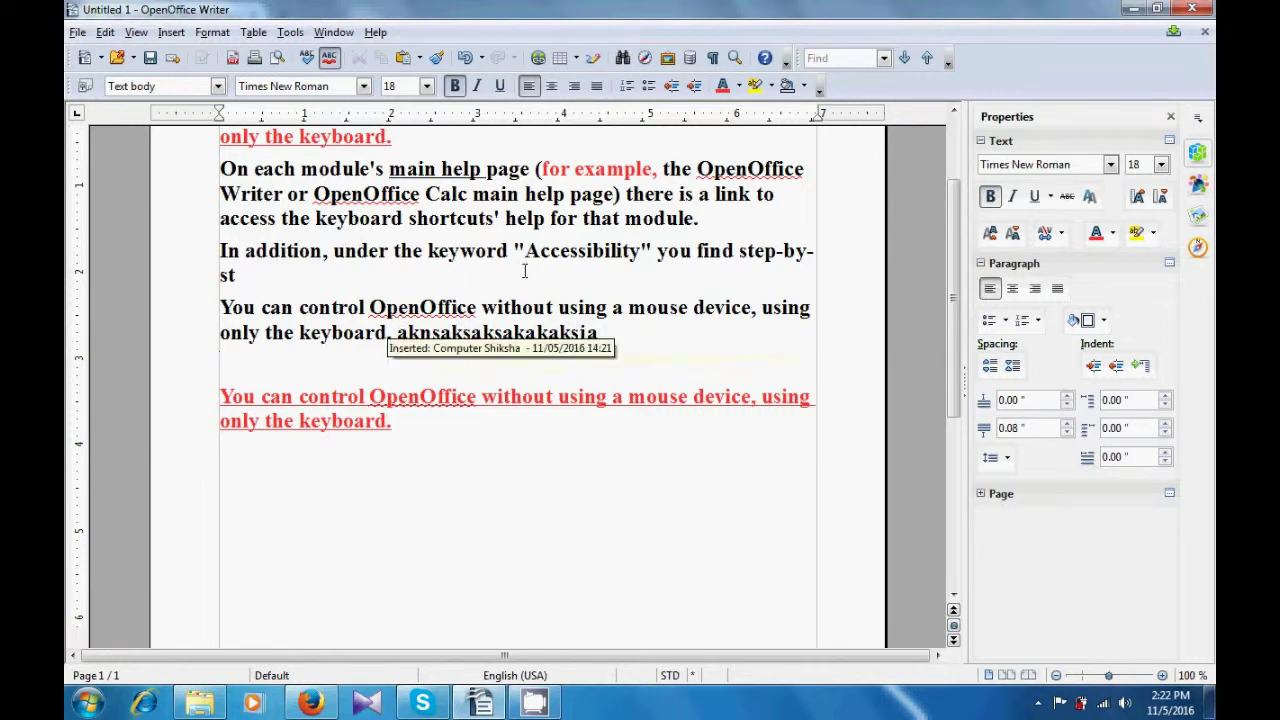
left_click(105, 32)
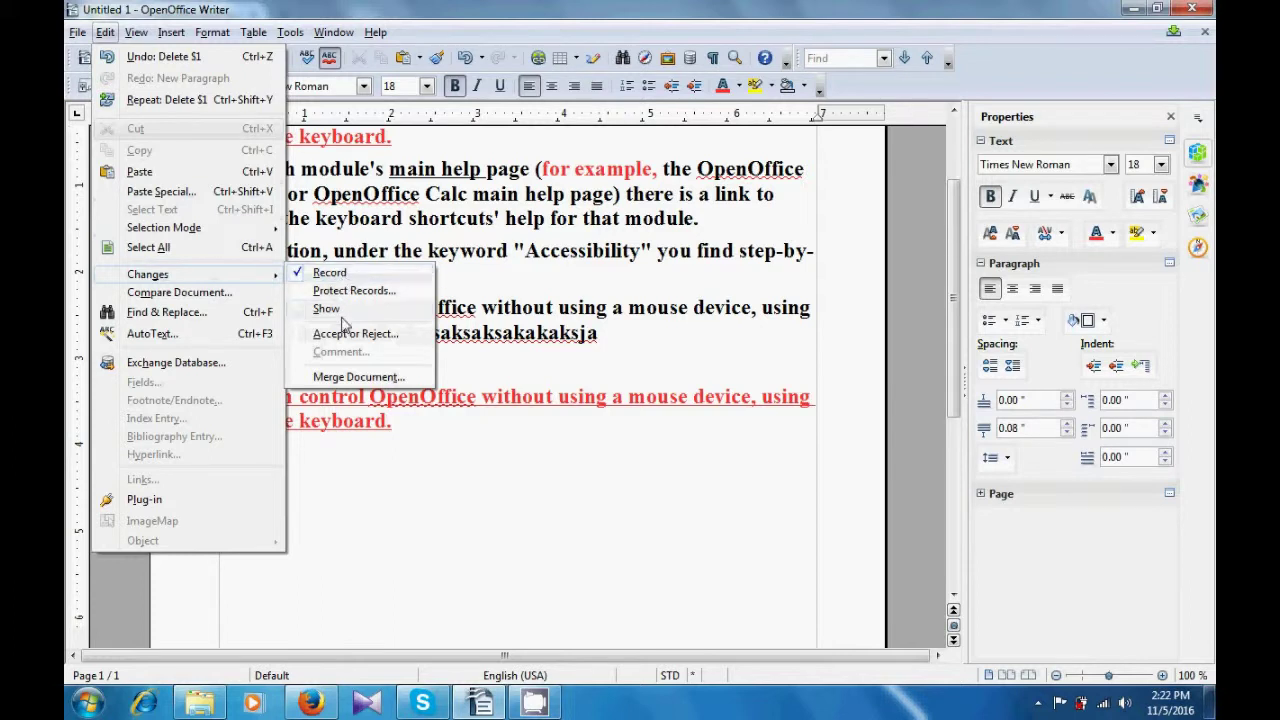
left_click(330, 310)
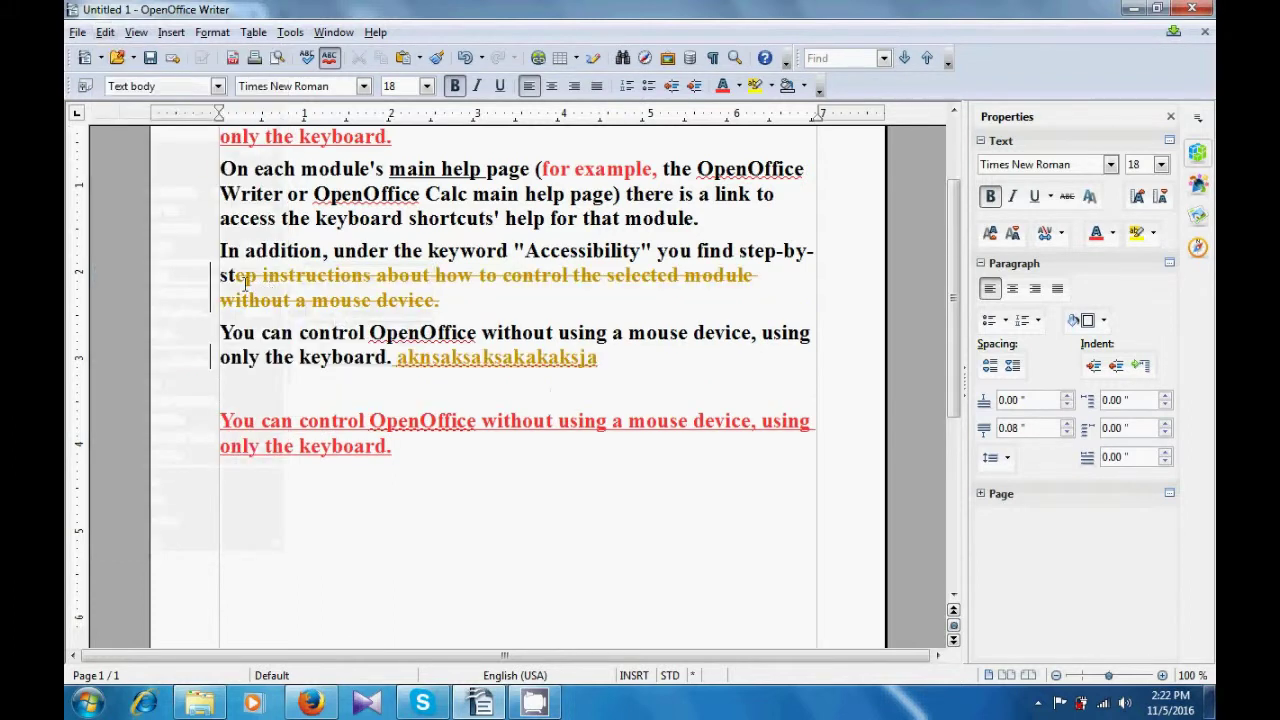
mouse_move(482, 367)
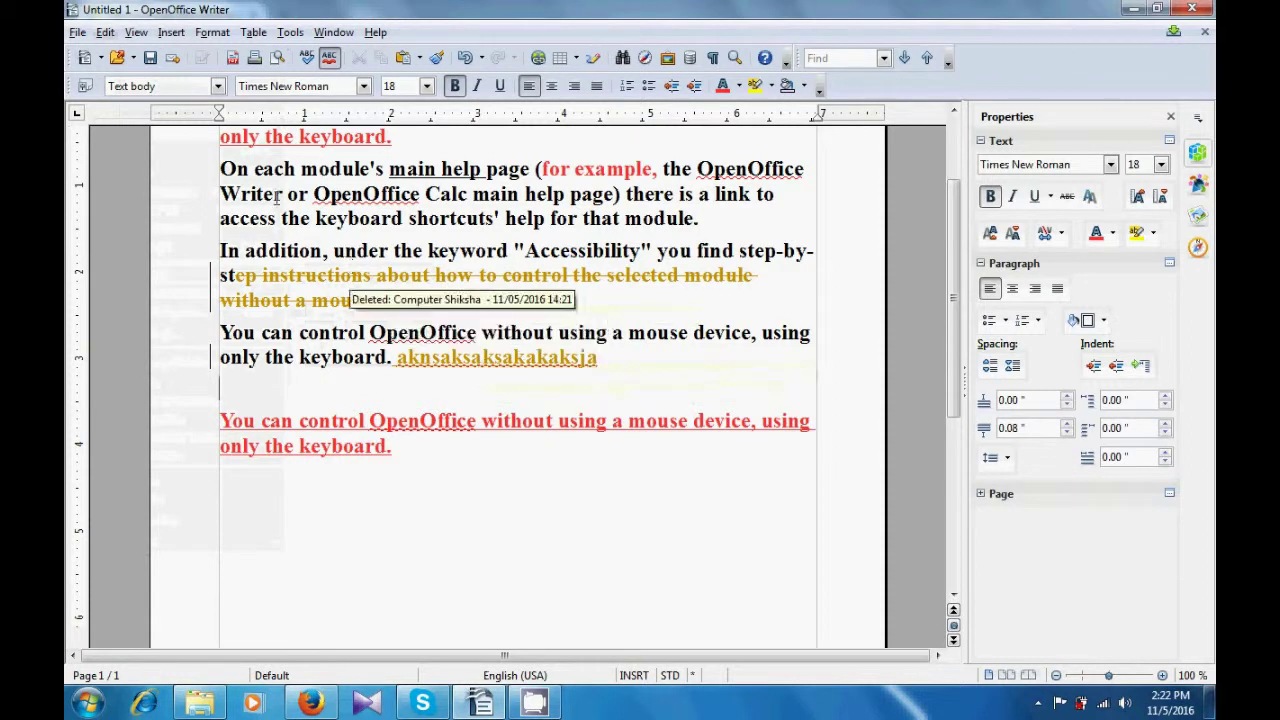
left_click(106, 32)
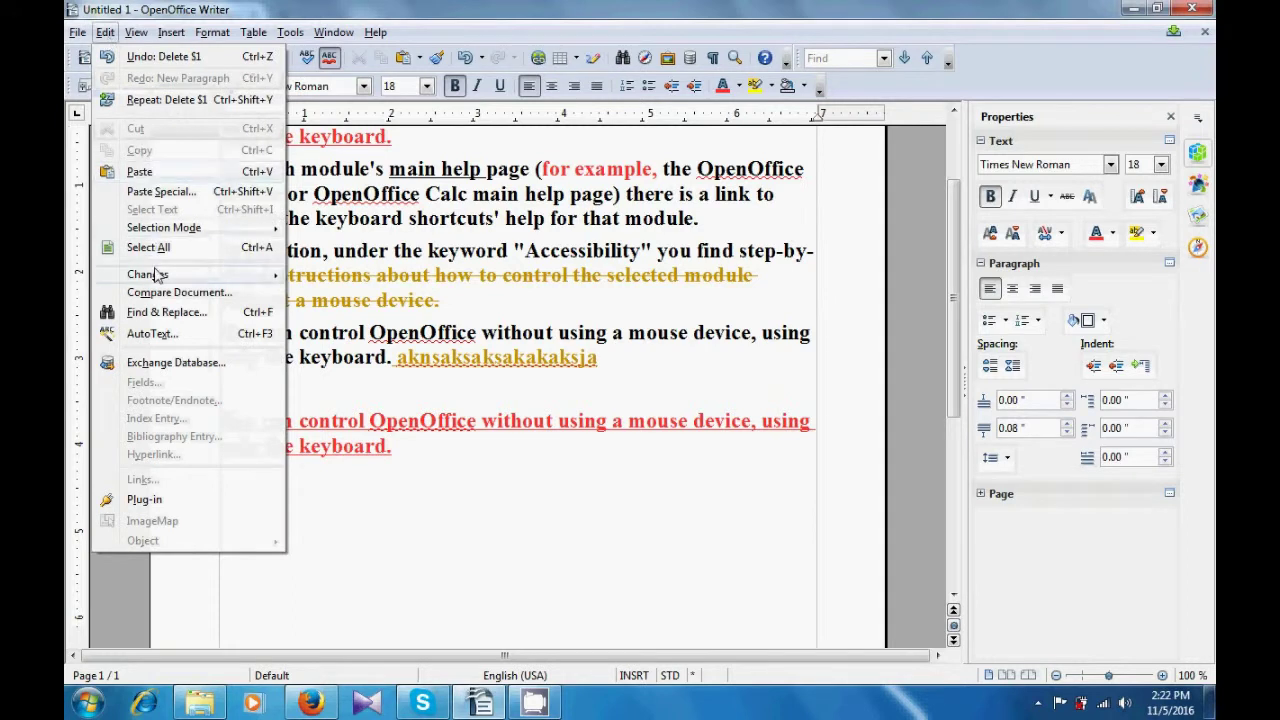
Turn off change recording and place the cursor after the orange inserted word
mouse_move(155, 274)
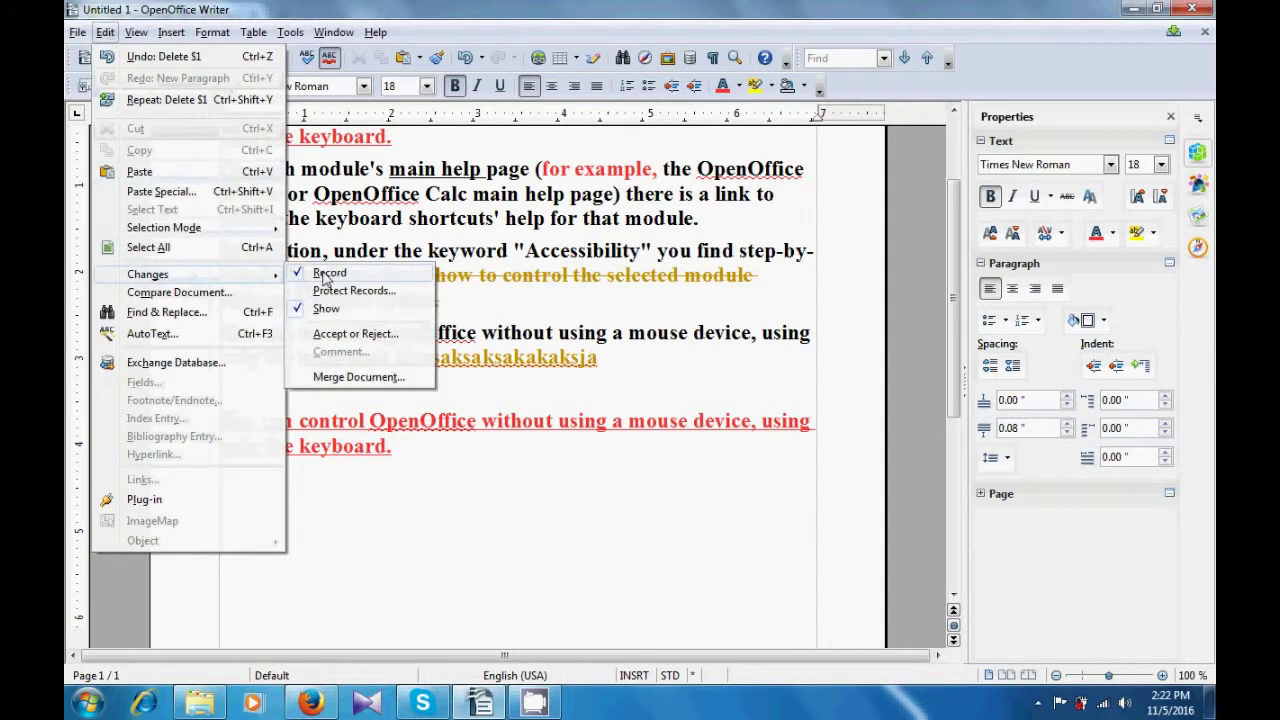
left_click(325, 278)
left_click(452, 450)
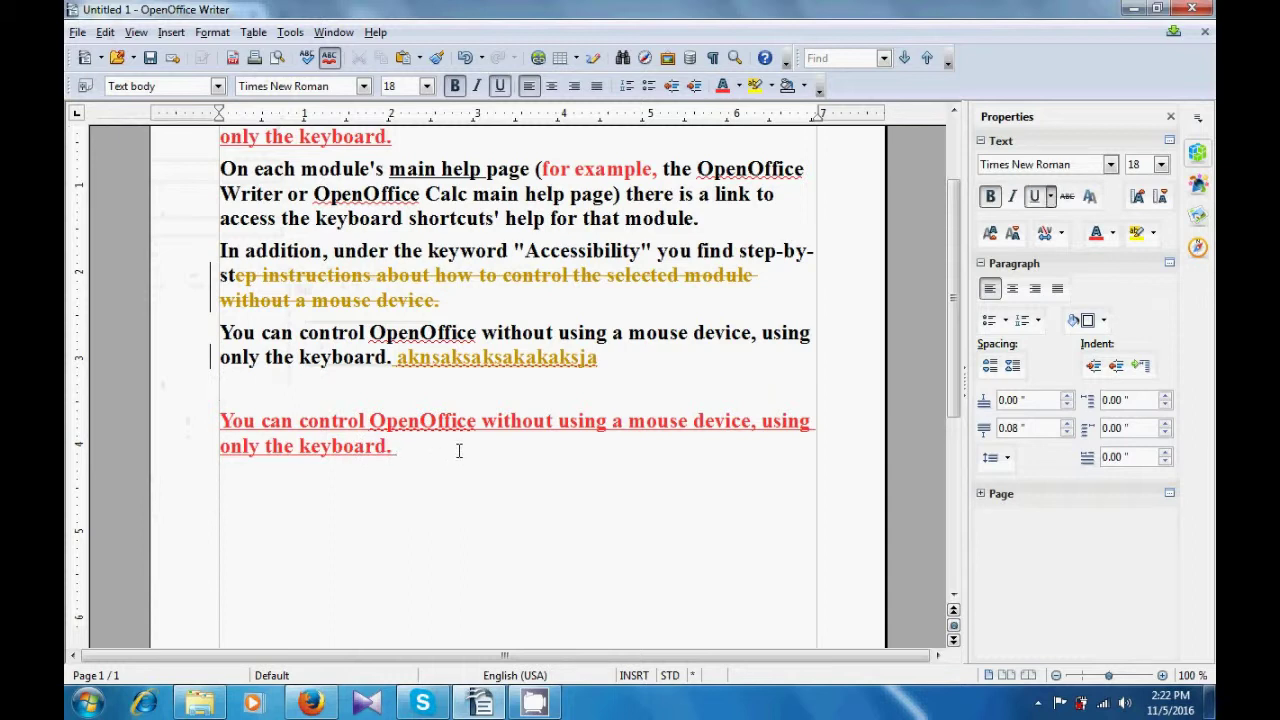
left_click(600, 360)
Add untracked 'ddsshdsdjdsnsjsj' after the orange word and shorten the sentence to 'without usin only the keyboard.'
key("shift+F3")
type("dds")
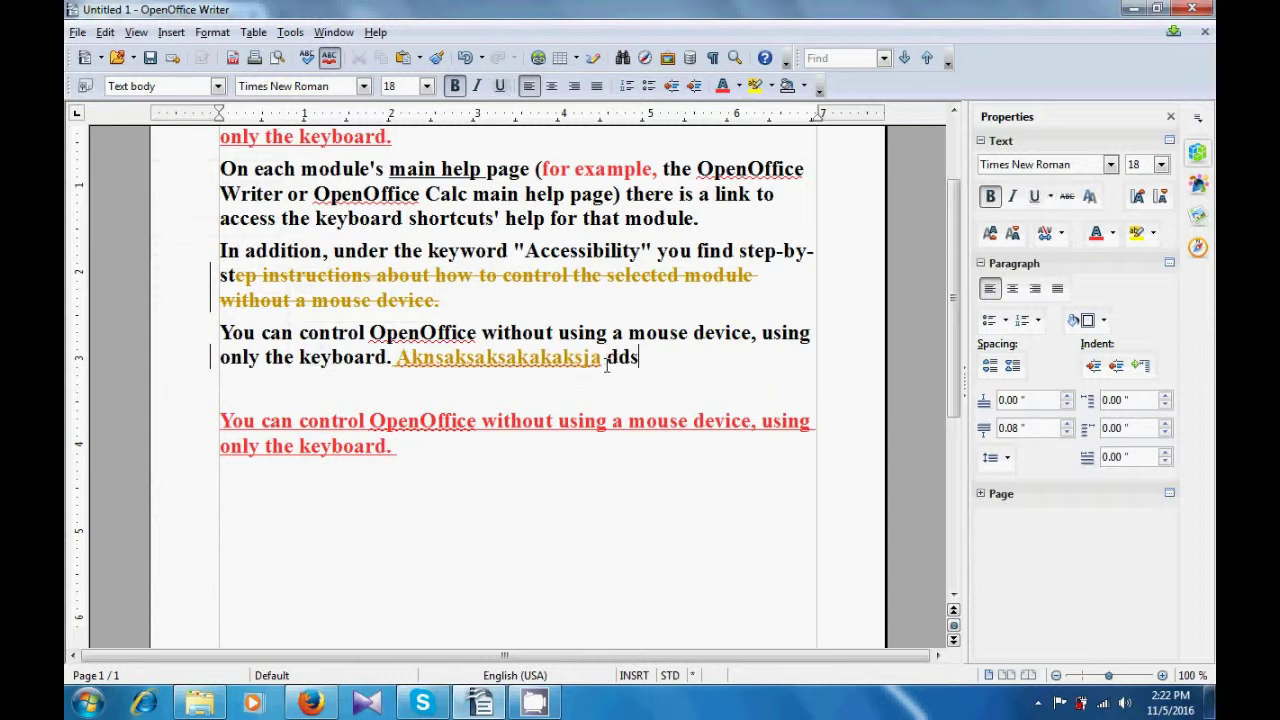
type("shdsdjdsnsjsj")
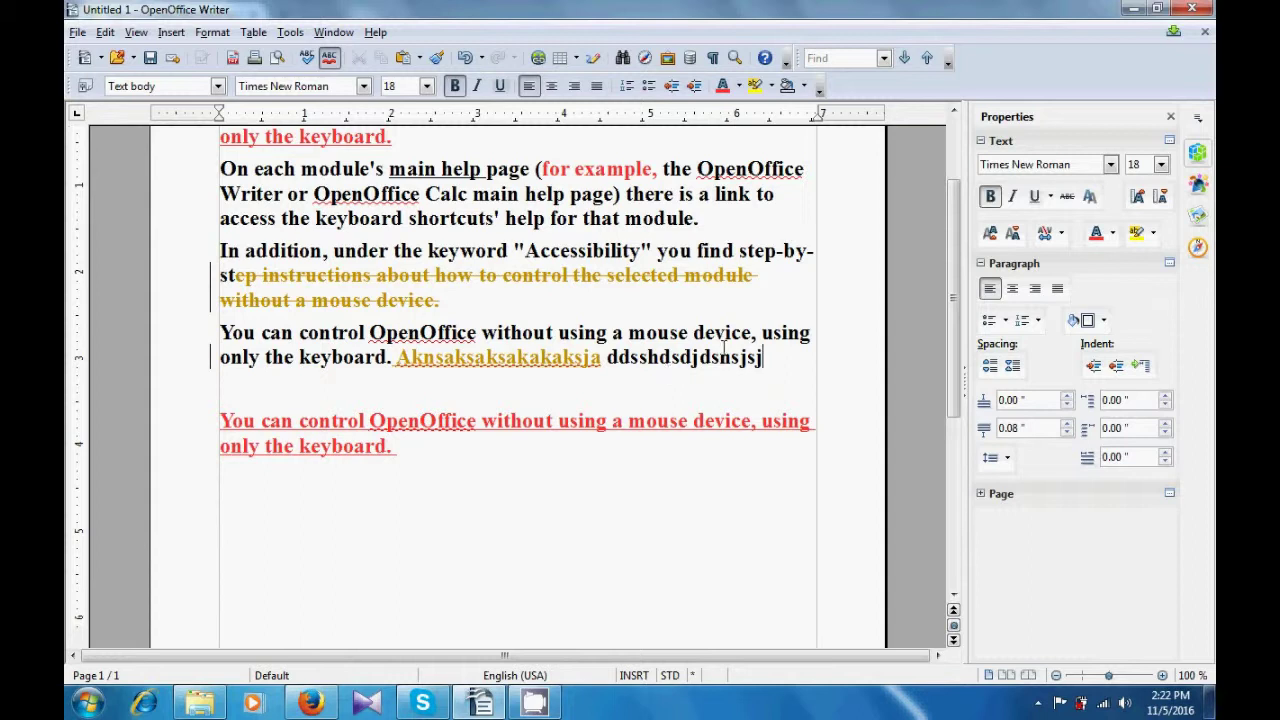
left_click(815, 337)
key("BackSpace")
key("BackSpace")
key("BackSpace")
key("BackSpace")
key("BackSpace")
key("BackSpace")
key("BackSpace")
key("BackSpace")
key("BackSpace")
key("BackSpace")
key("BackSpace")
key("BackSpace")
key("BackSpace")
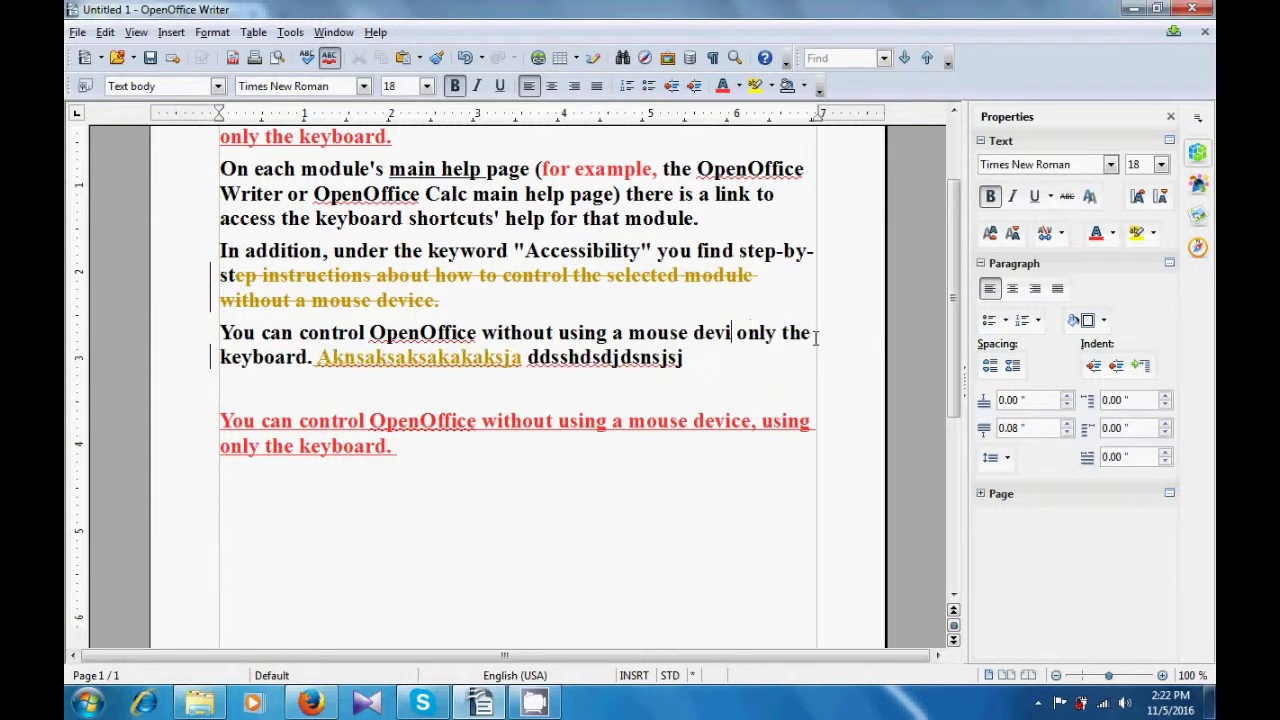
key("BackSpace")
key("BackSpace")
key("BackSpace")
key("BackSpace")
key("BackSpace")
key("BackSpace")
key("BackSpace")
key("BackSpace")
key("BackSpace")
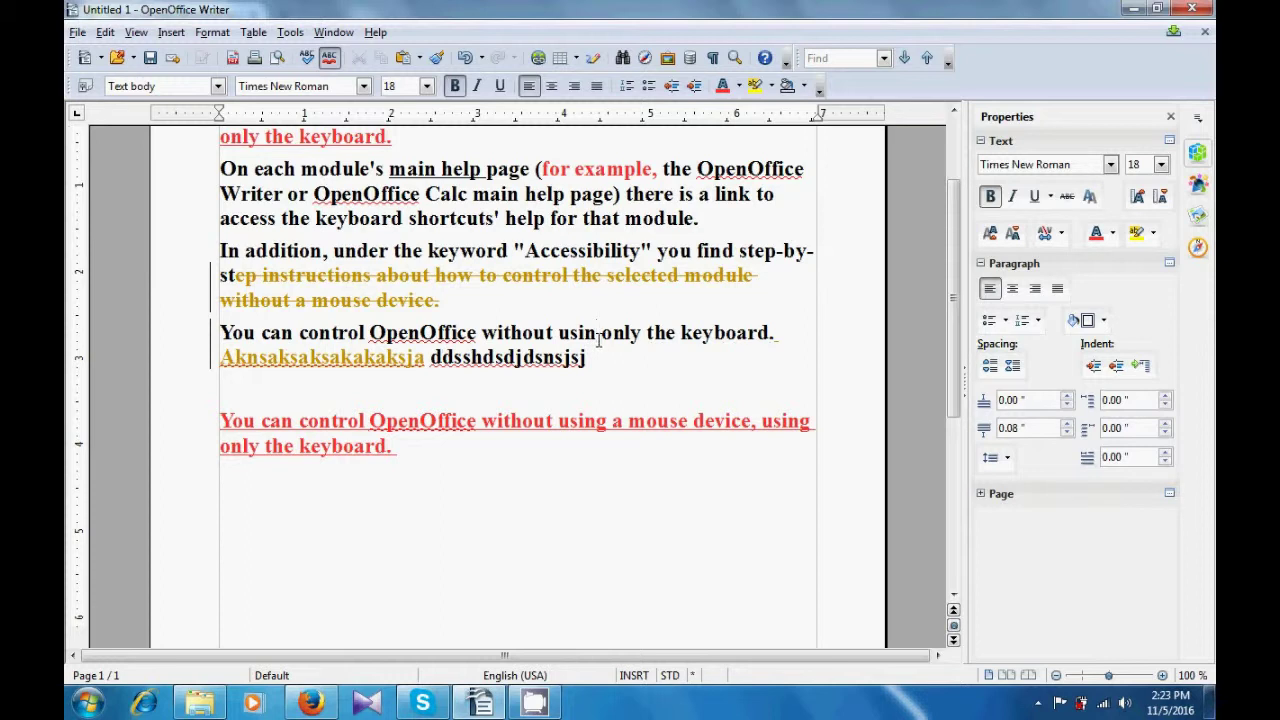
left_click(112, 36)
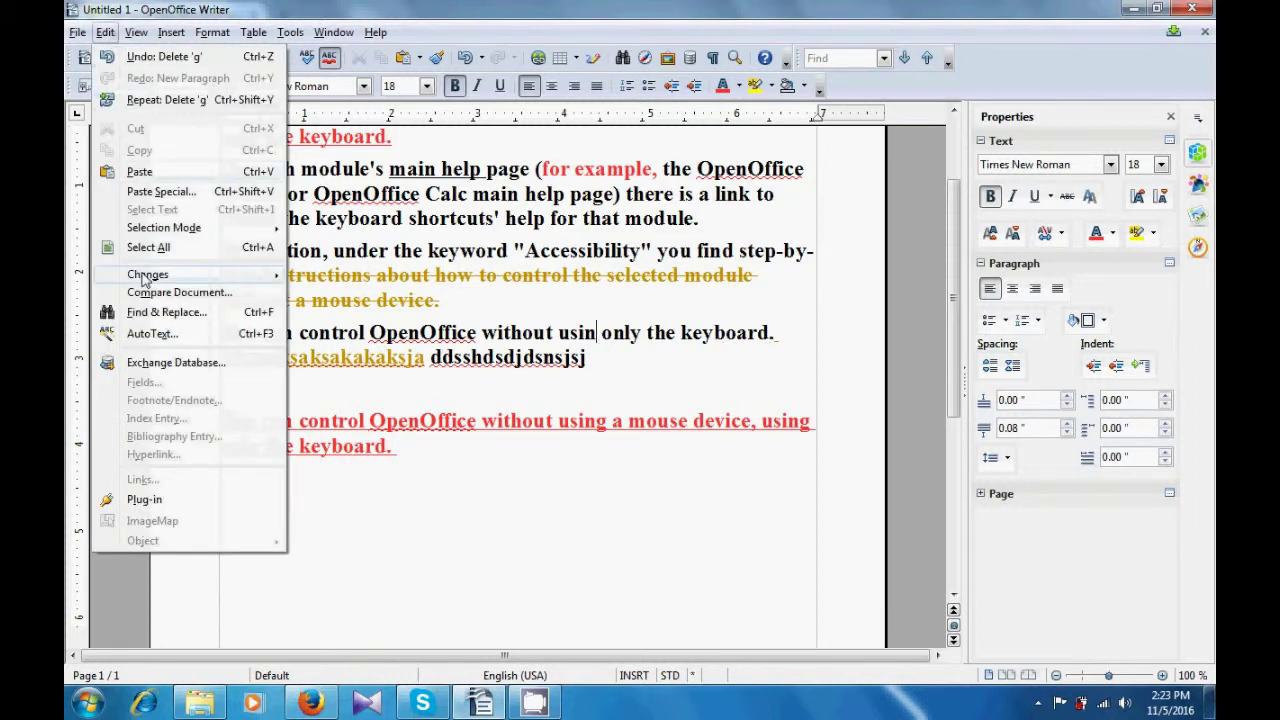
Password-protect the recorded changes with Protect Records, entering and confirming a password
mouse_move(143, 277)
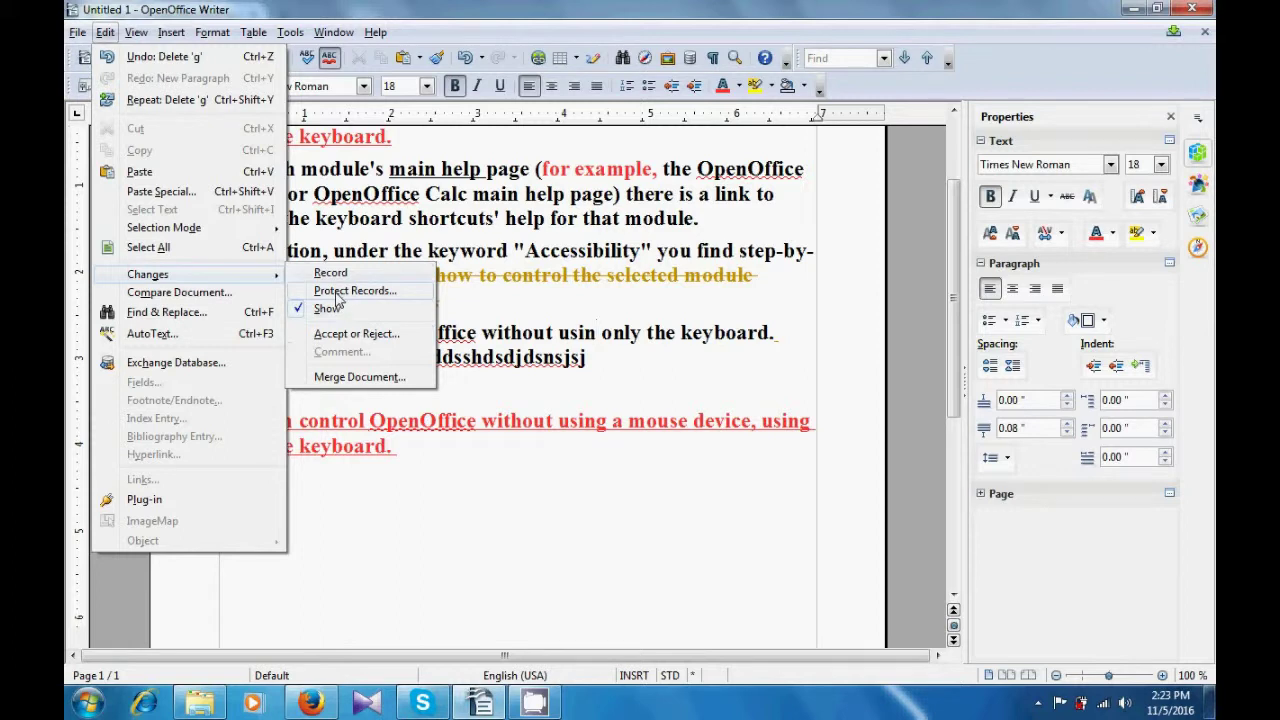
left_click(337, 295)
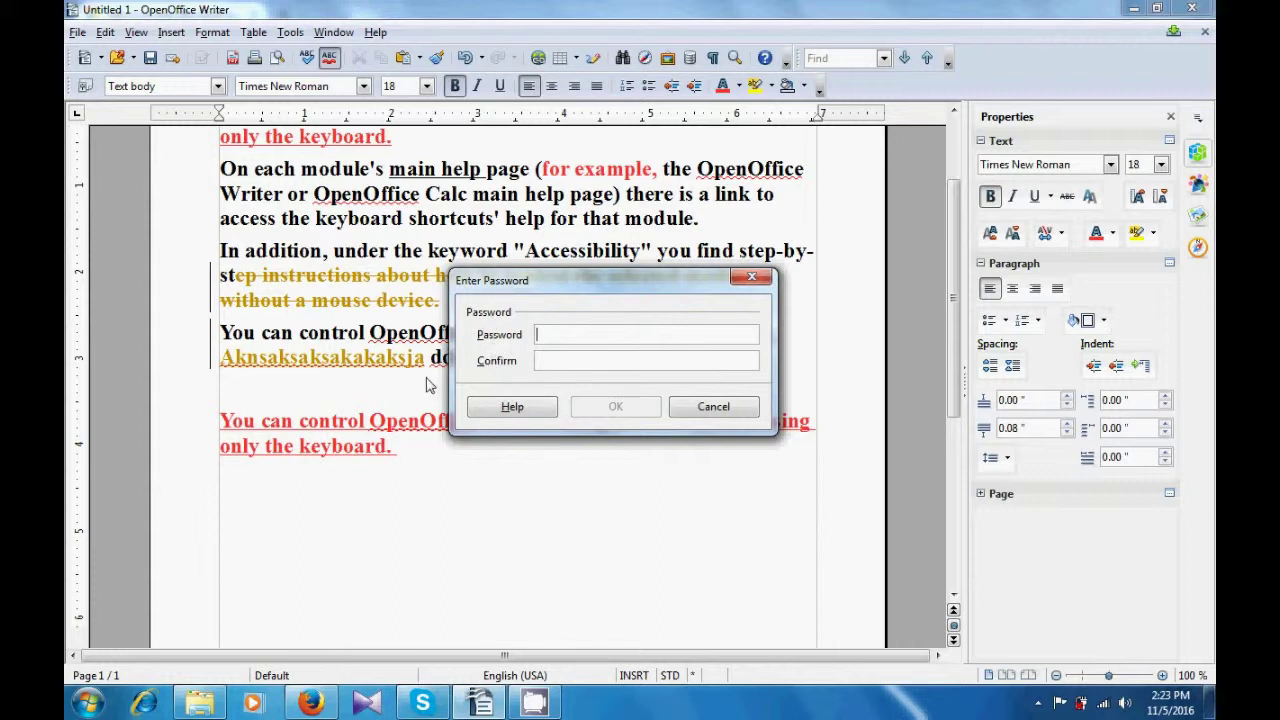
type("a")
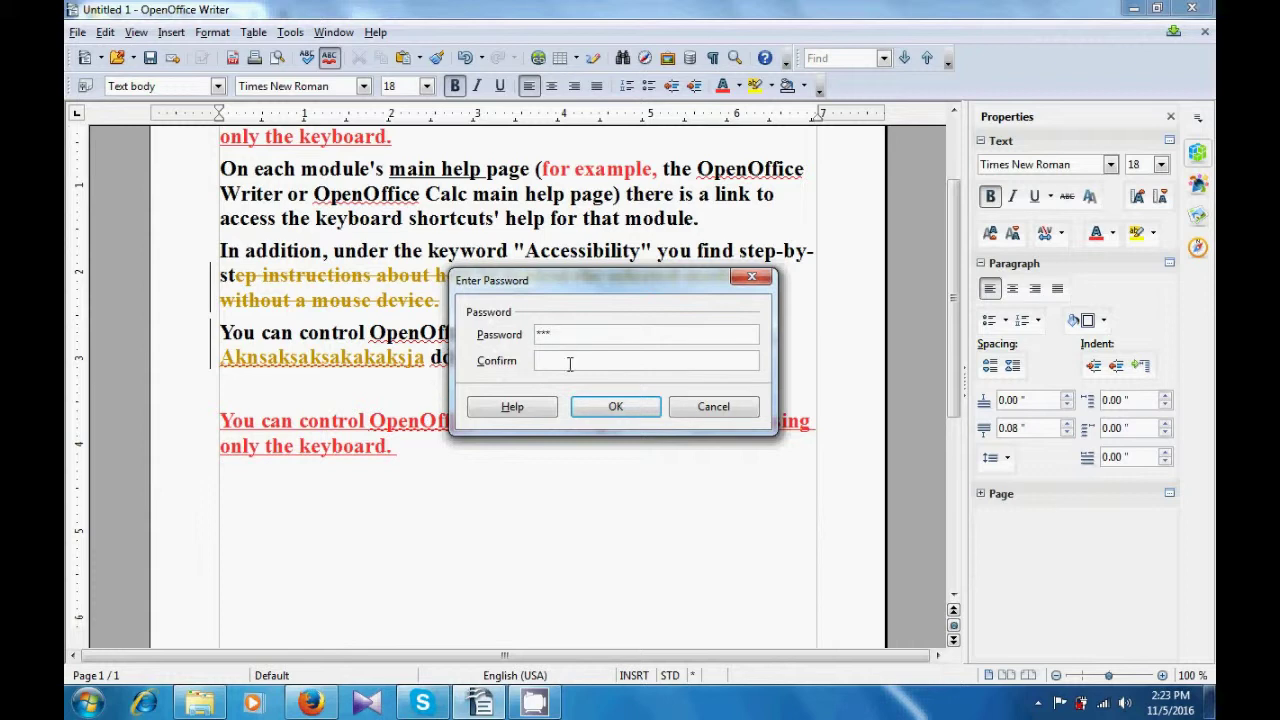
type("a")
left_click(600, 408)
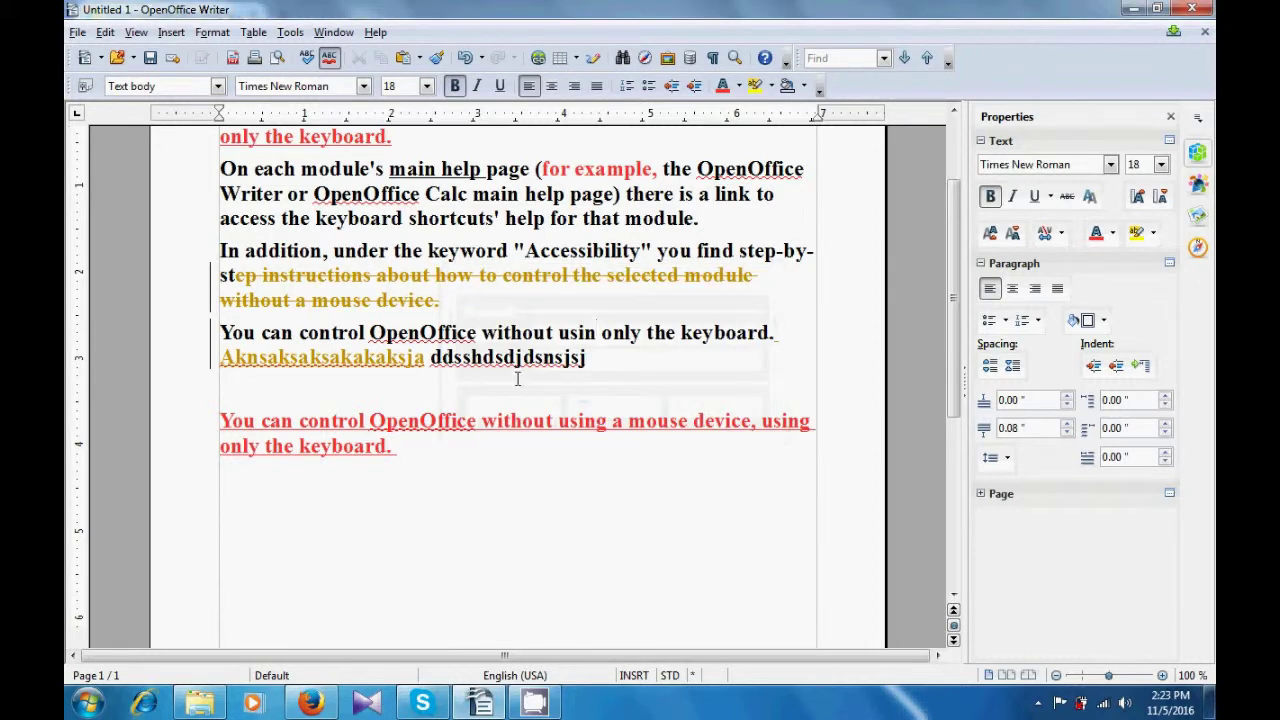
left_click(110, 34)
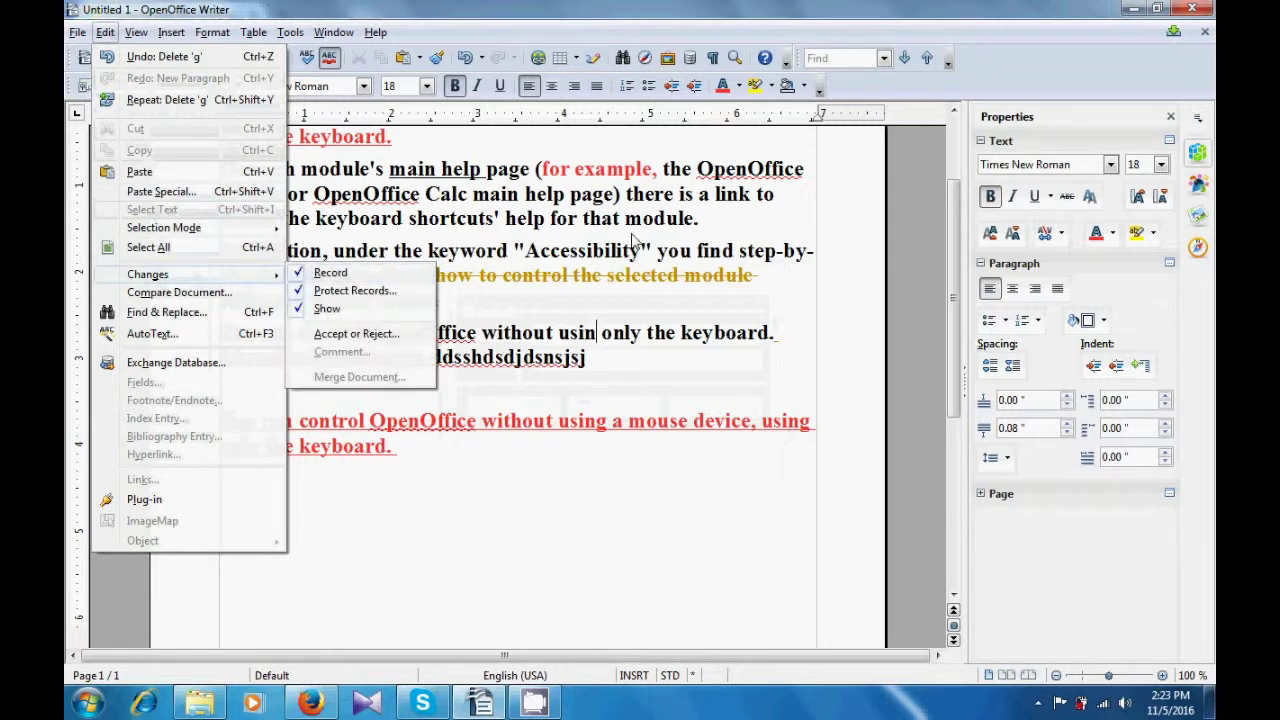
Backspace the end of the last typed line and type 'dggsfgfgderrtreqte' as tracked changes
left_click(630, 362)
key("Insert")
key("BackSpace")
key("BackSpace")
key("BackSpace")
key("BackSpace")
key("BackSpace")
key("BackSpace")
key("BackSpace")
key("BackSpace")
key("BackSpace")
key("BackSpace")
key("BackSpace")
key("BackSpace")
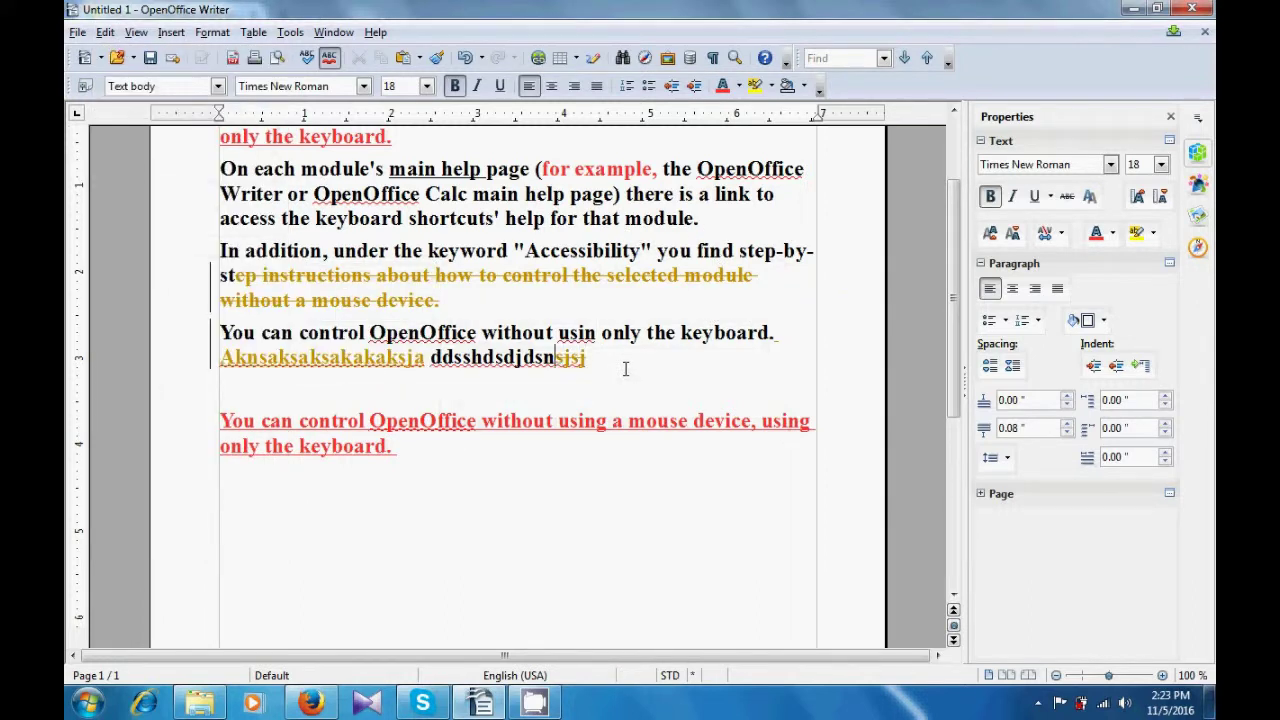
key("BackSpace")
key("BackSpace")
key("BackSpace")
key("BackSpace")
key("BackSpace")
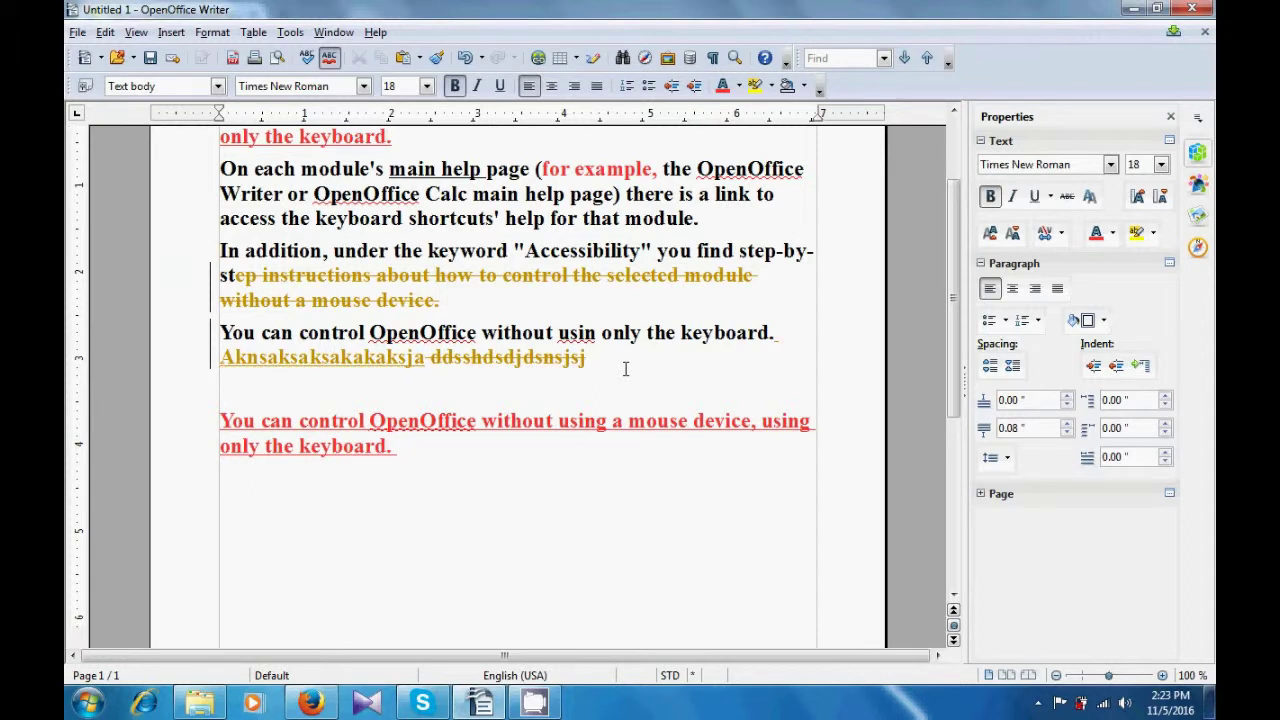
type("dggsfgfgd")
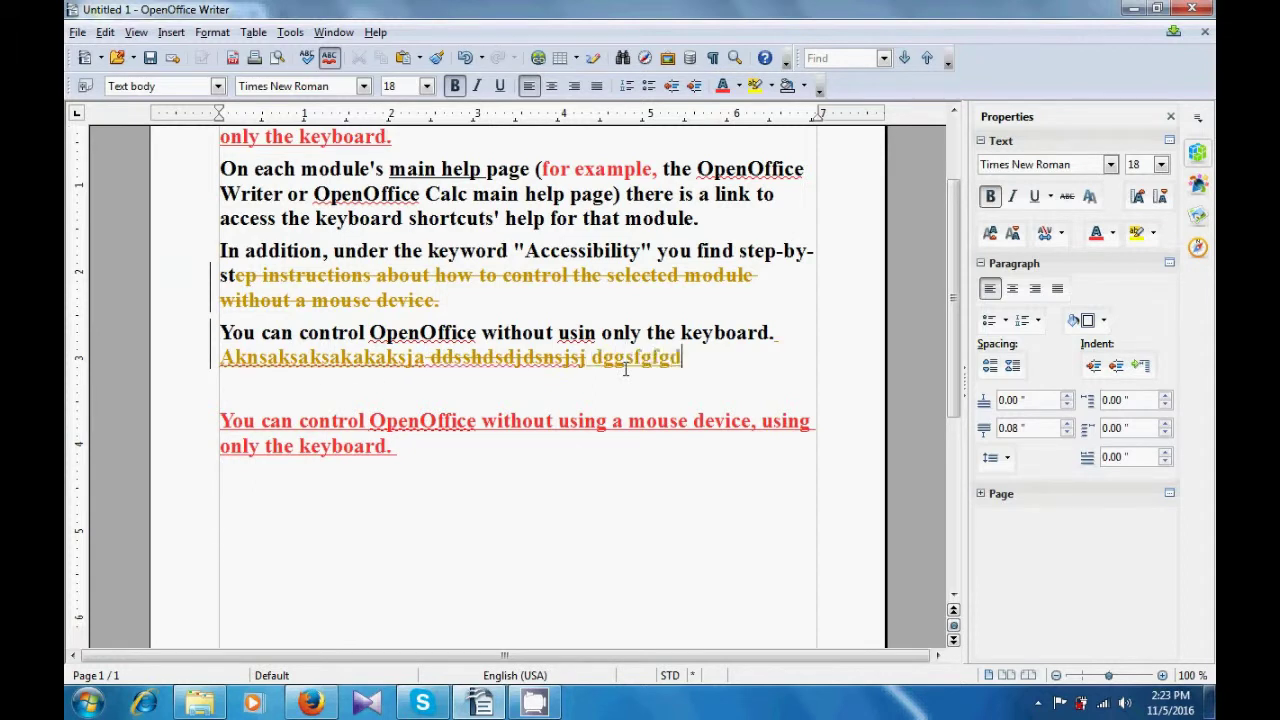
type("errtreqte")
Delete ' keyboard.' and the text back to 'without' as a tracked, struck-through deletion
left_click(786, 333)
key("Delete")
key("BackSpace")
key("BackSpace")
key("BackSpace")
key("BackSpace")
key("BackSpace")
key("BackSpace")
key("BackSpace")
key("BackSpace")
key("BackSpace")
key("BackSpace")
key("BackSpace")
key("BackSpace")
key("BackSpace")
key("BackSpace")
key("BackSpace")
key("BackSpace")
key("BackSpace")
key("BackSpace")
key("BackSpace")
key("BackSpace")
key("BackSpace")
key("BackSpace")
key("BackSpace")
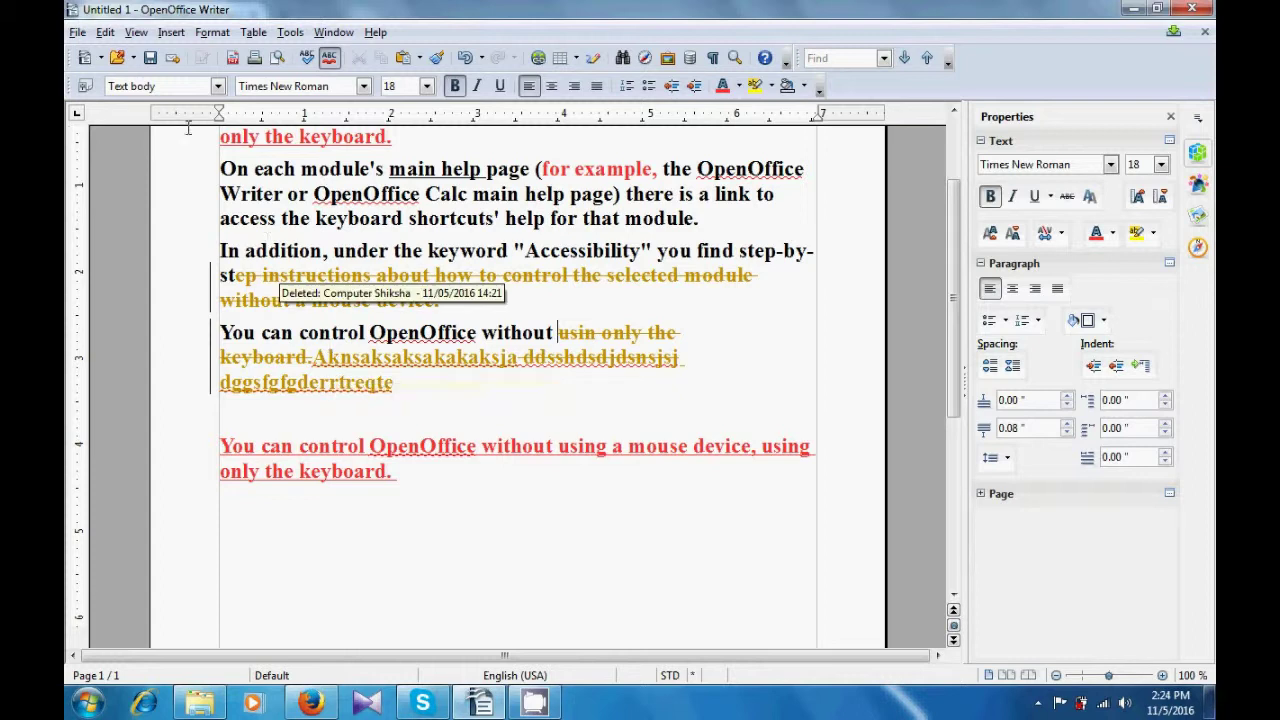
left_click(105, 33)
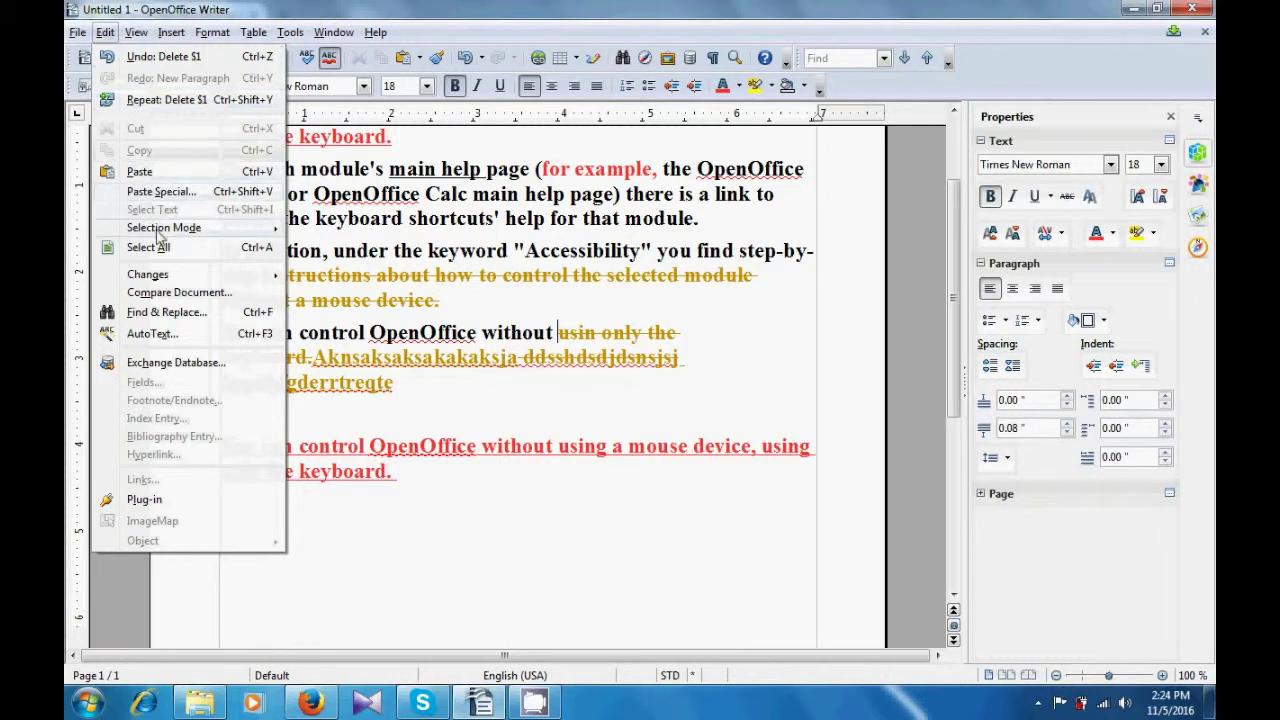
Switch off change recording, entering the change-protection password to confirm
mouse_move(160, 278)
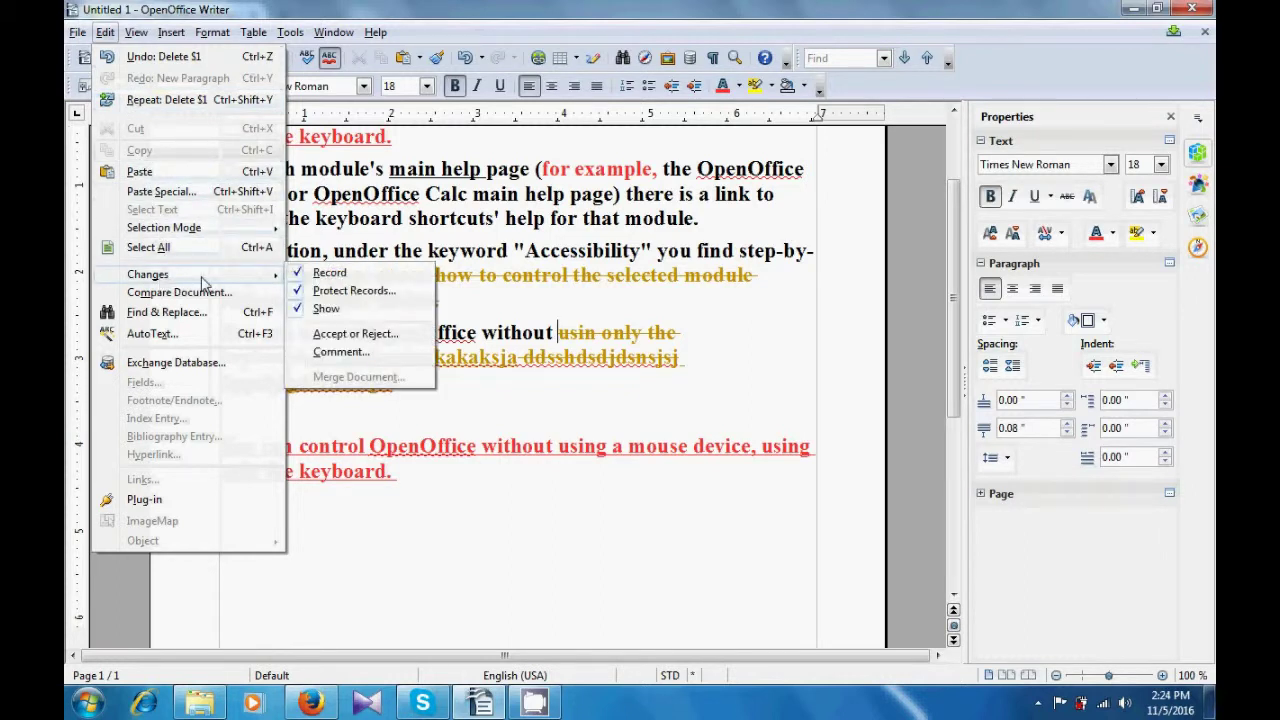
left_click(334, 280)
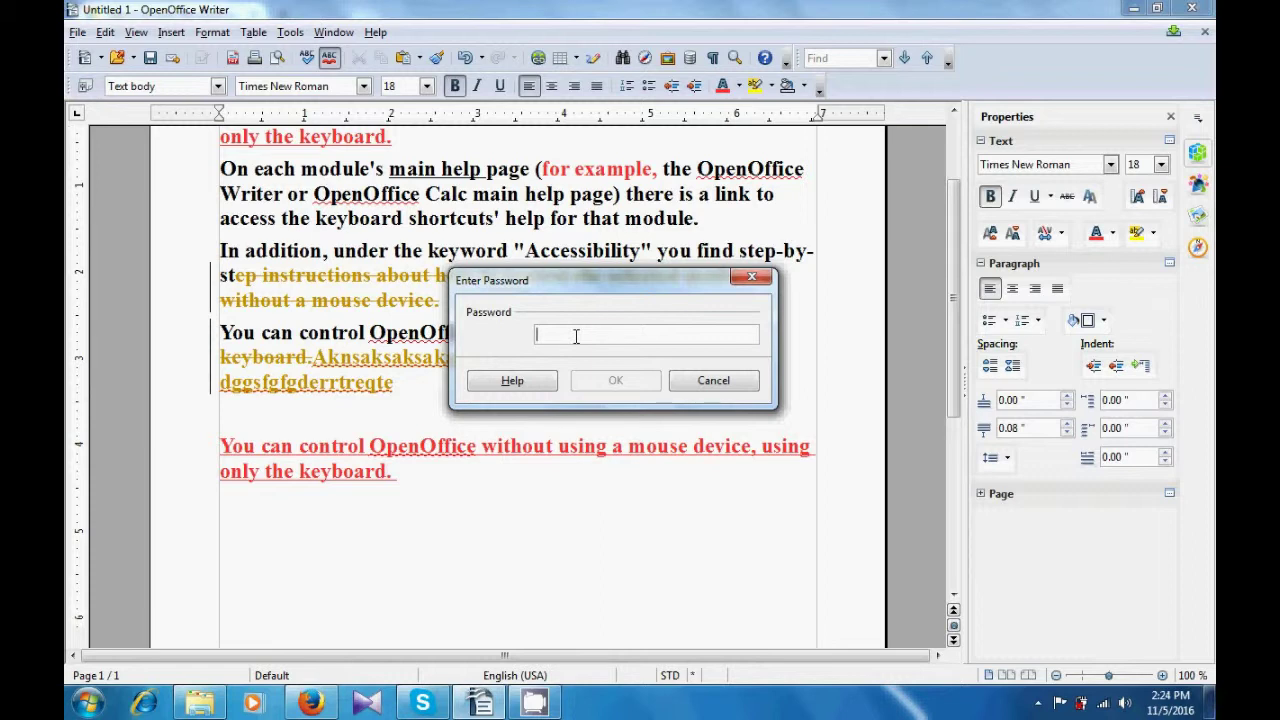
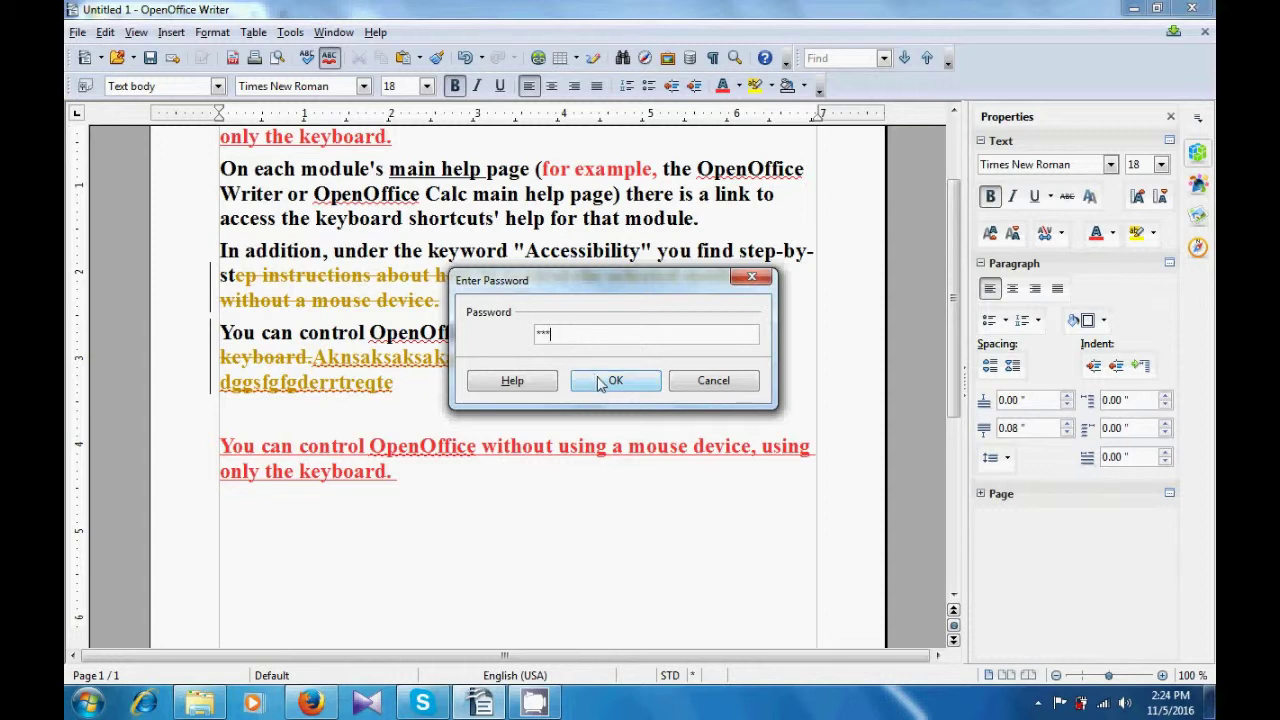
left_click(608, 381)
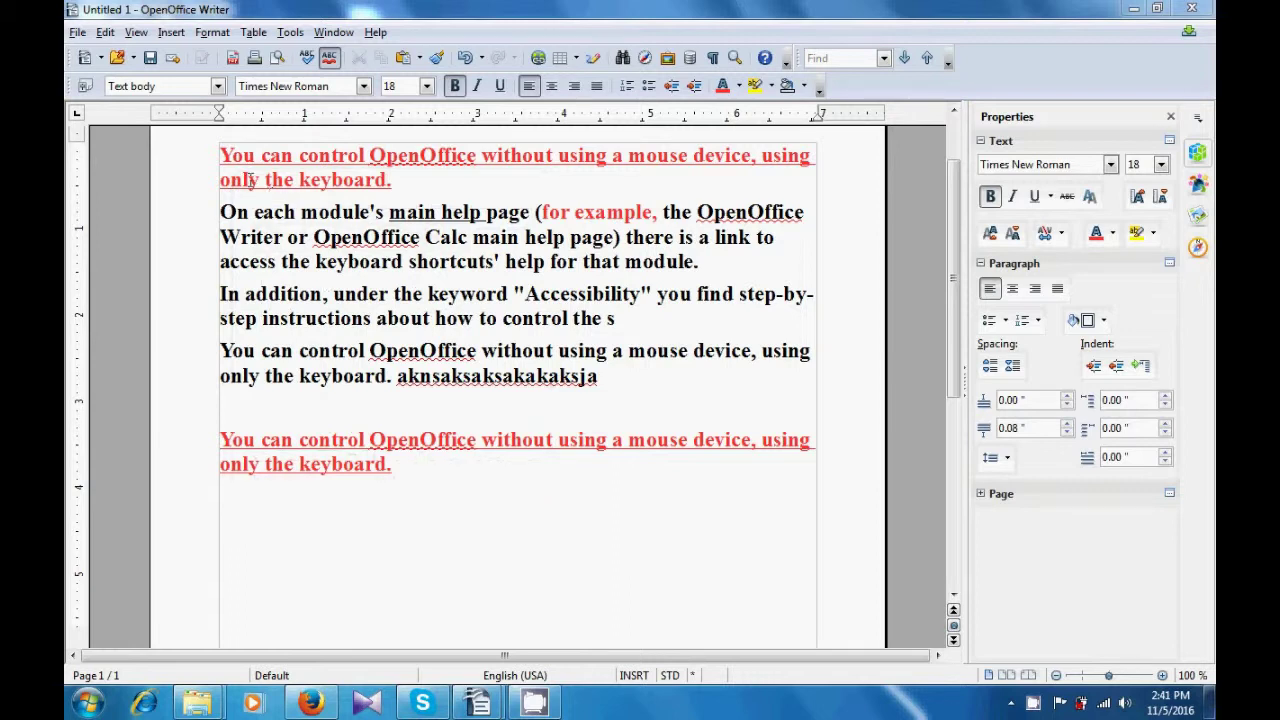
Save all the document text as My AutoText entry 'computer shiksha' with shortcut CS
left_click_drag(219, 150, 708, 483)
key("ctrl+c")
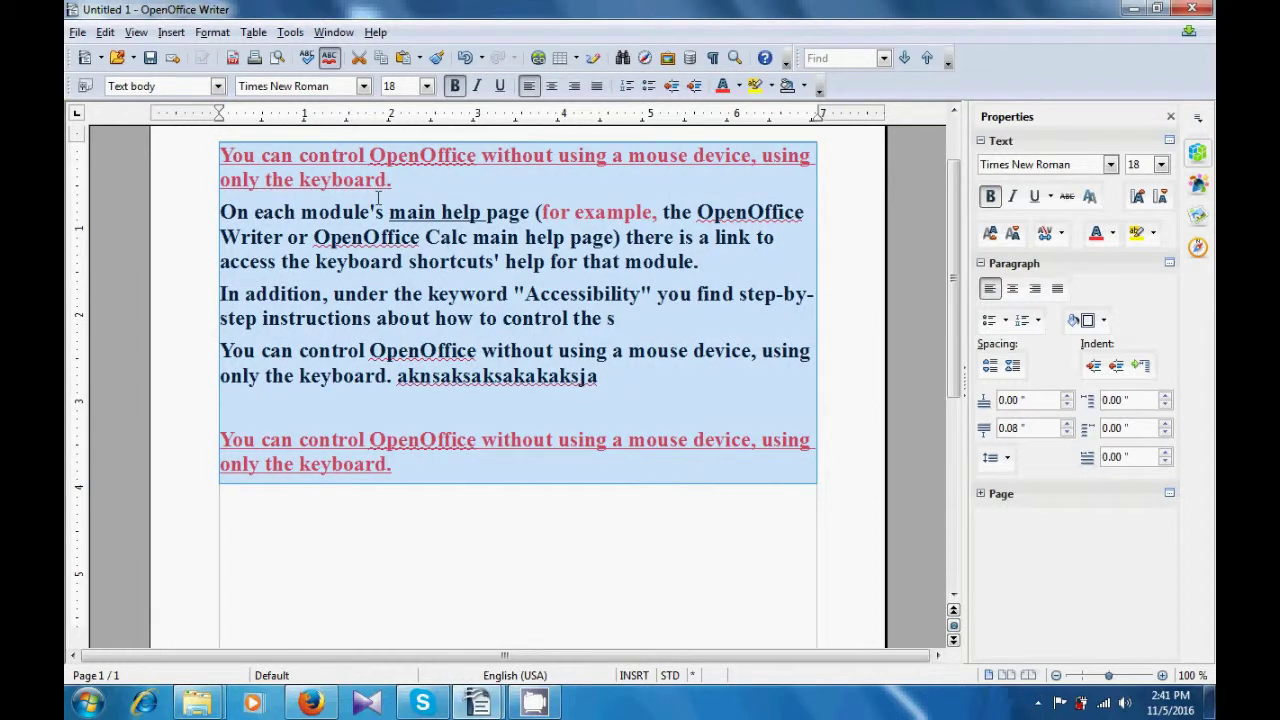
left_click(105, 33)
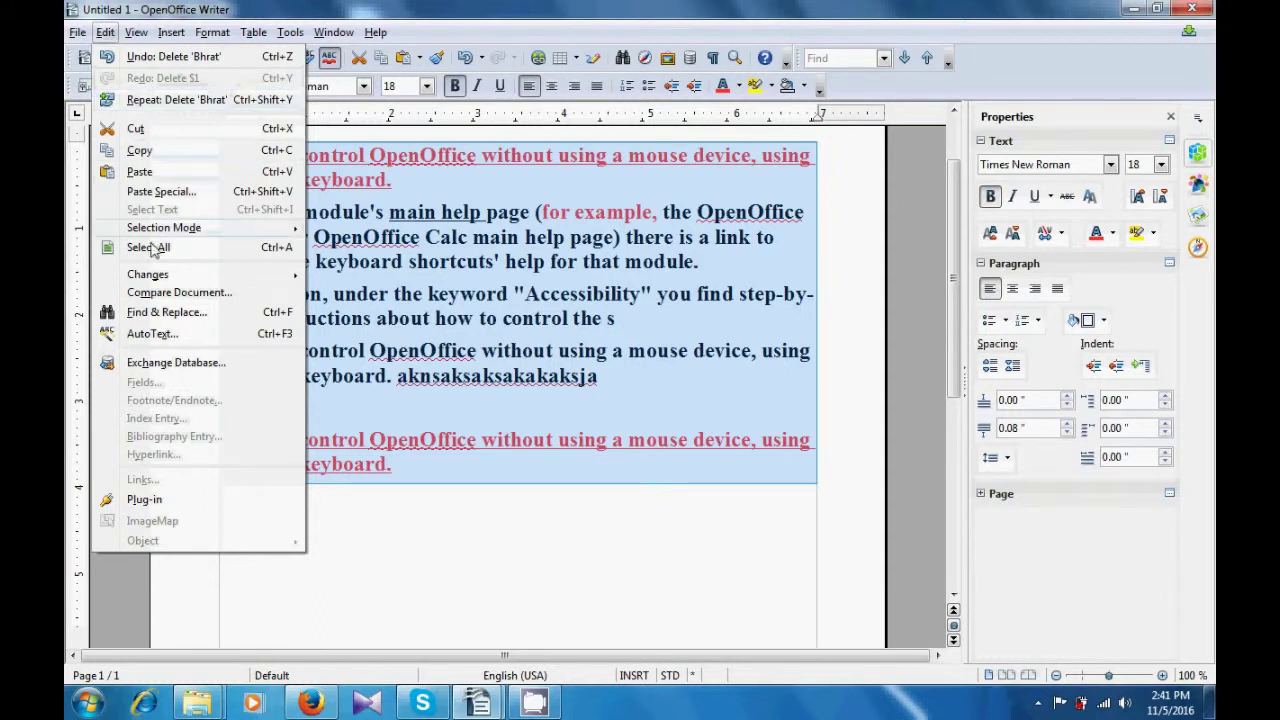
left_click(165, 338)
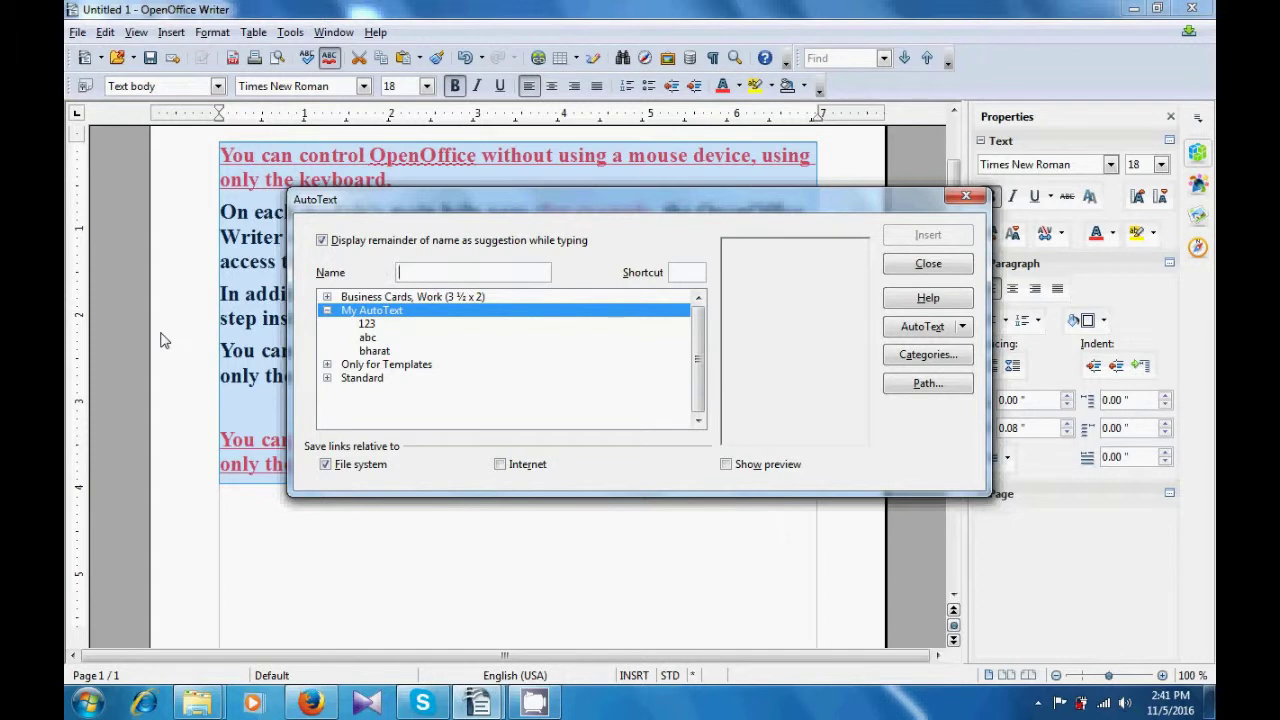
left_click(418, 272)
type("computer shiks")
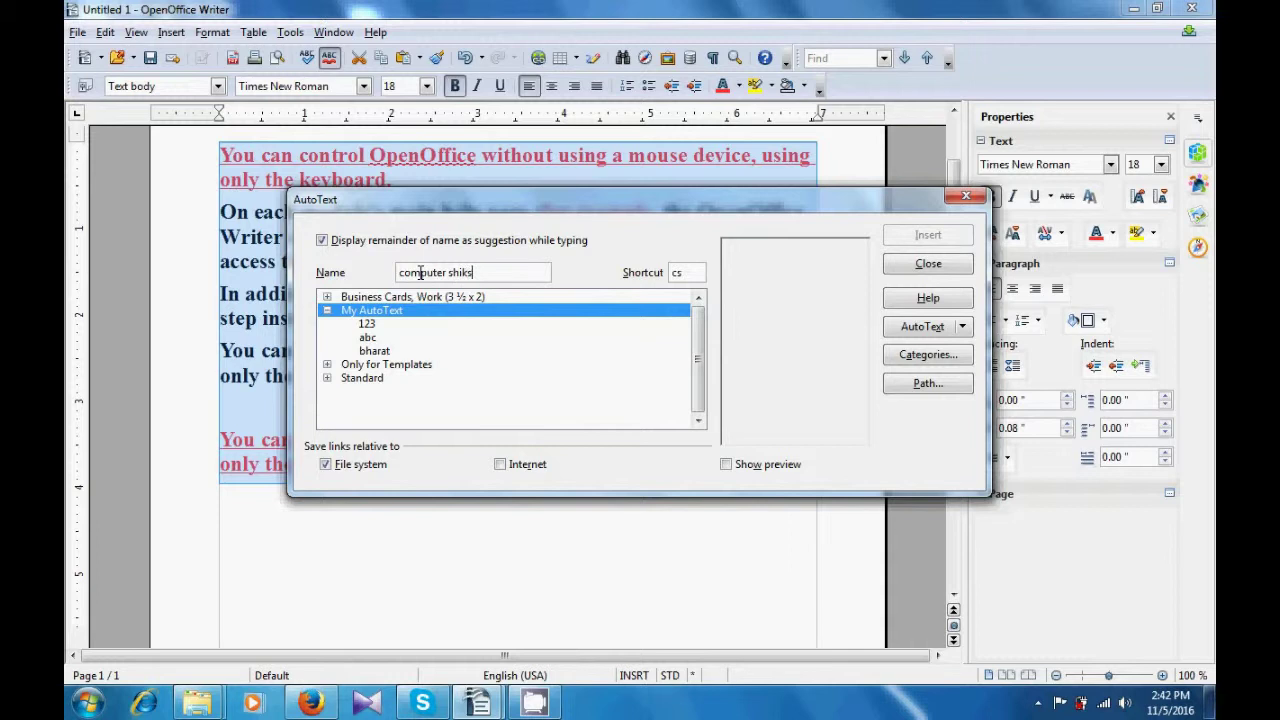
type("ha")
left_click(680, 279)
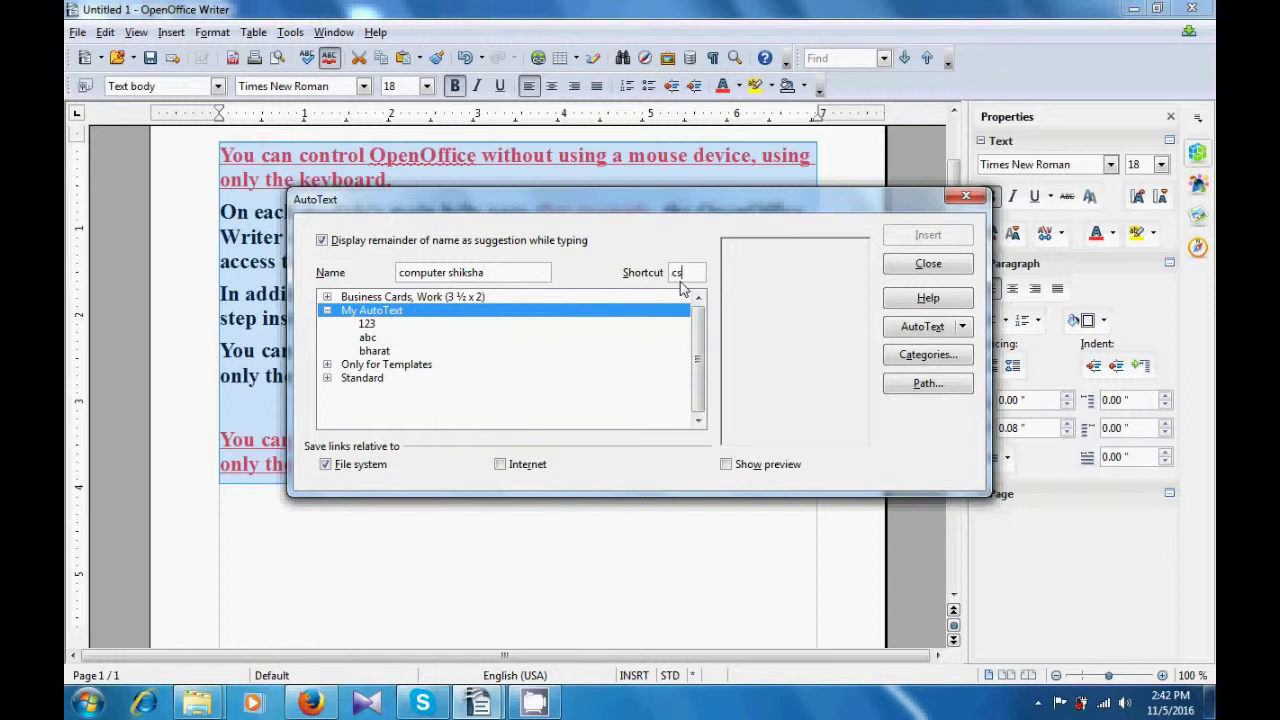
left_click(962, 328)
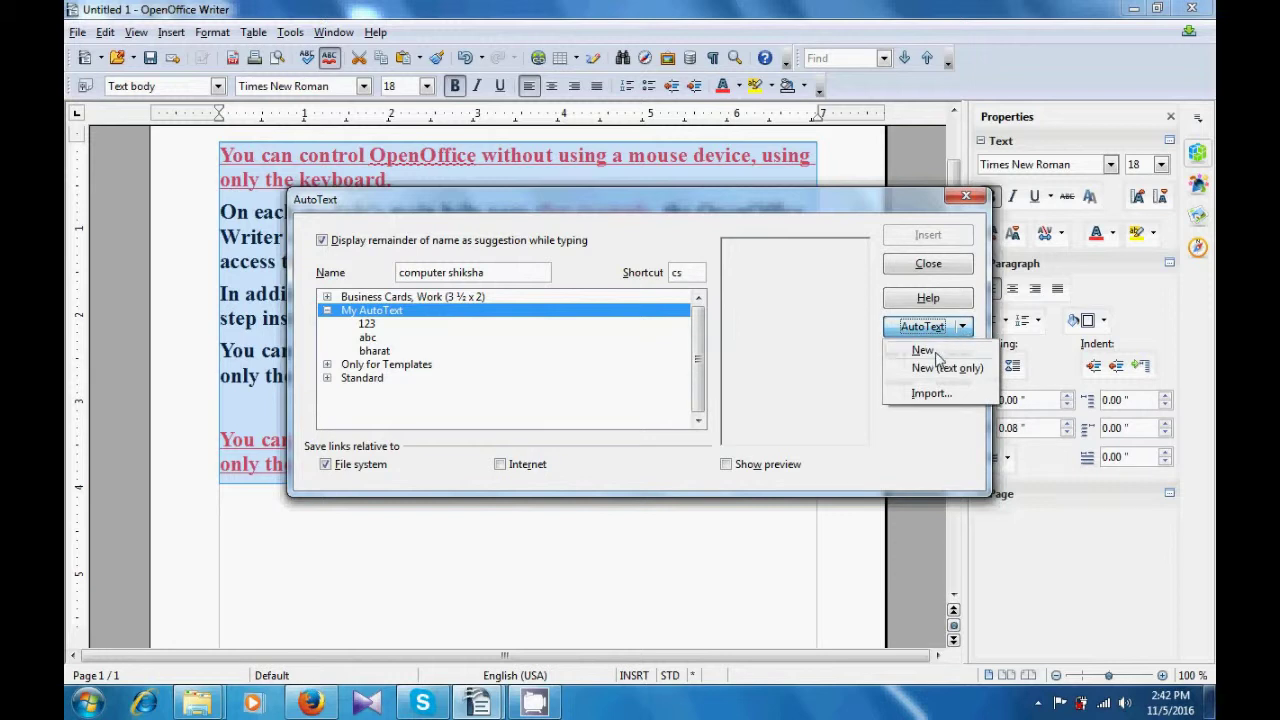
left_click(922, 351)
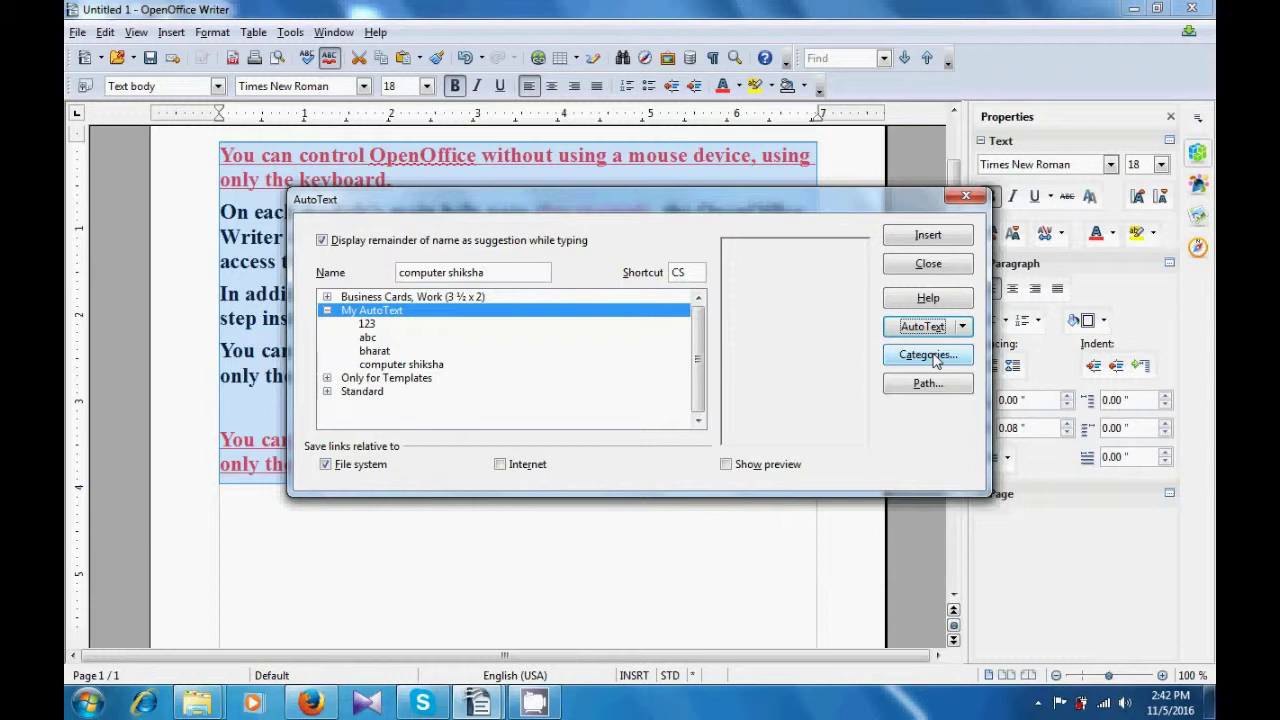
left_click(925, 236)
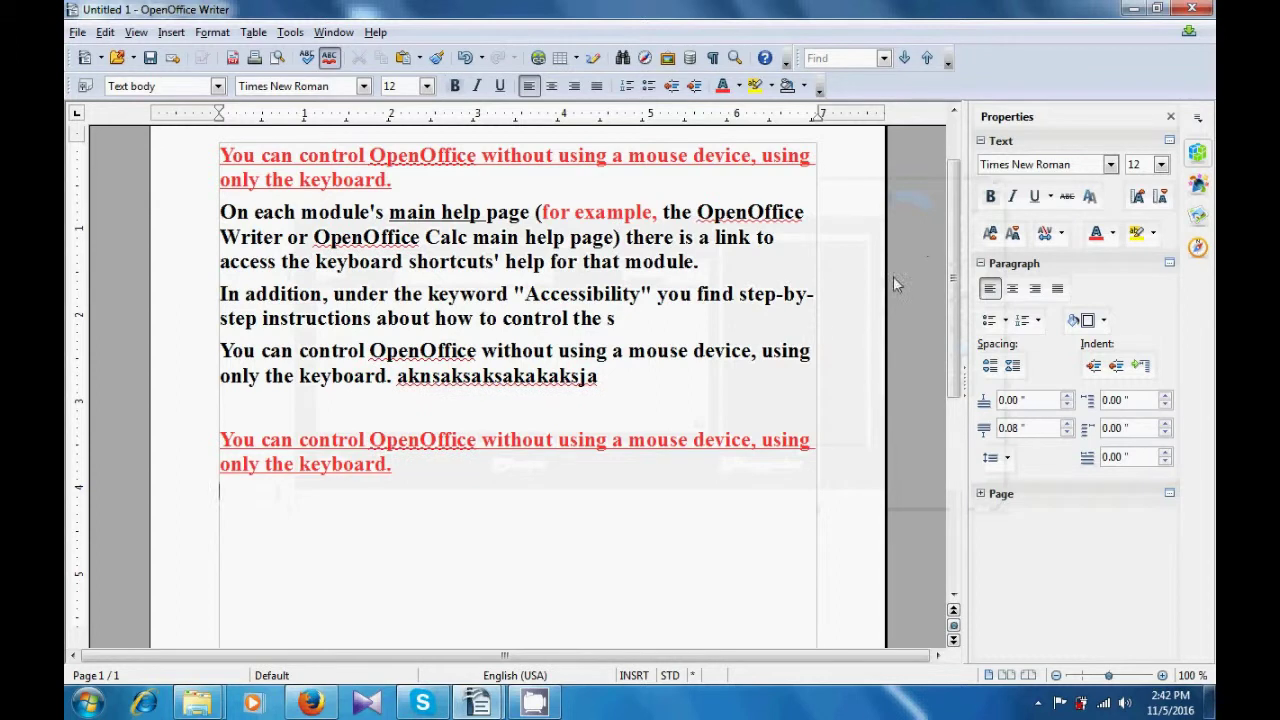
Insert the computer shiksha AutoText block on the empty line below the last red paragraph
left_click(233, 503)
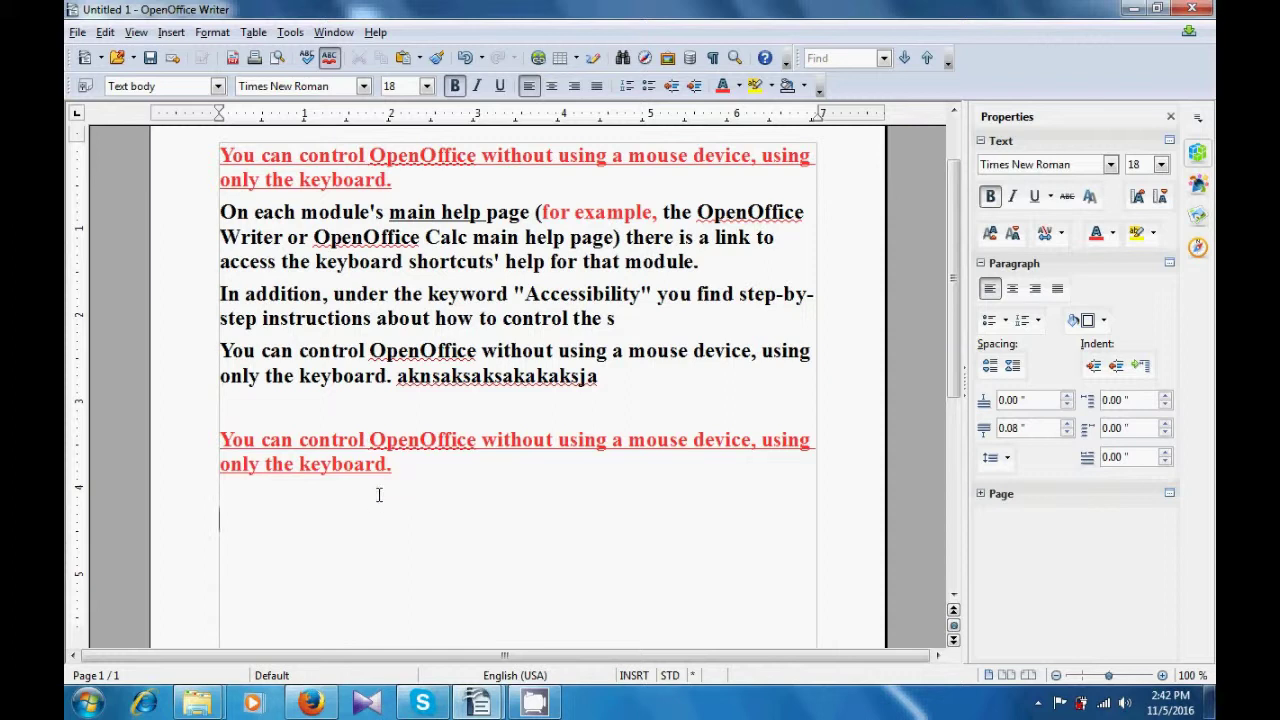
type("cs")
key("BackSpace")
key("BackSpace")
key("BackSpace")
key("ctrl+m")
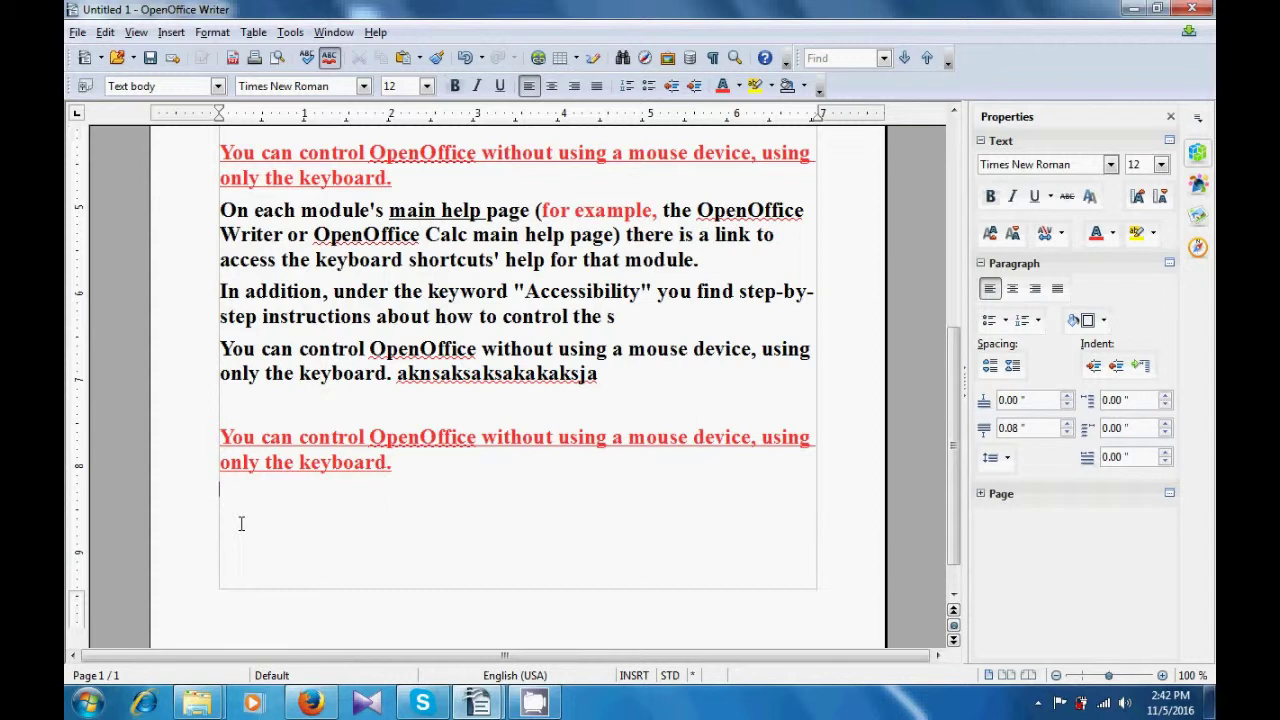
key("ctrl+v")
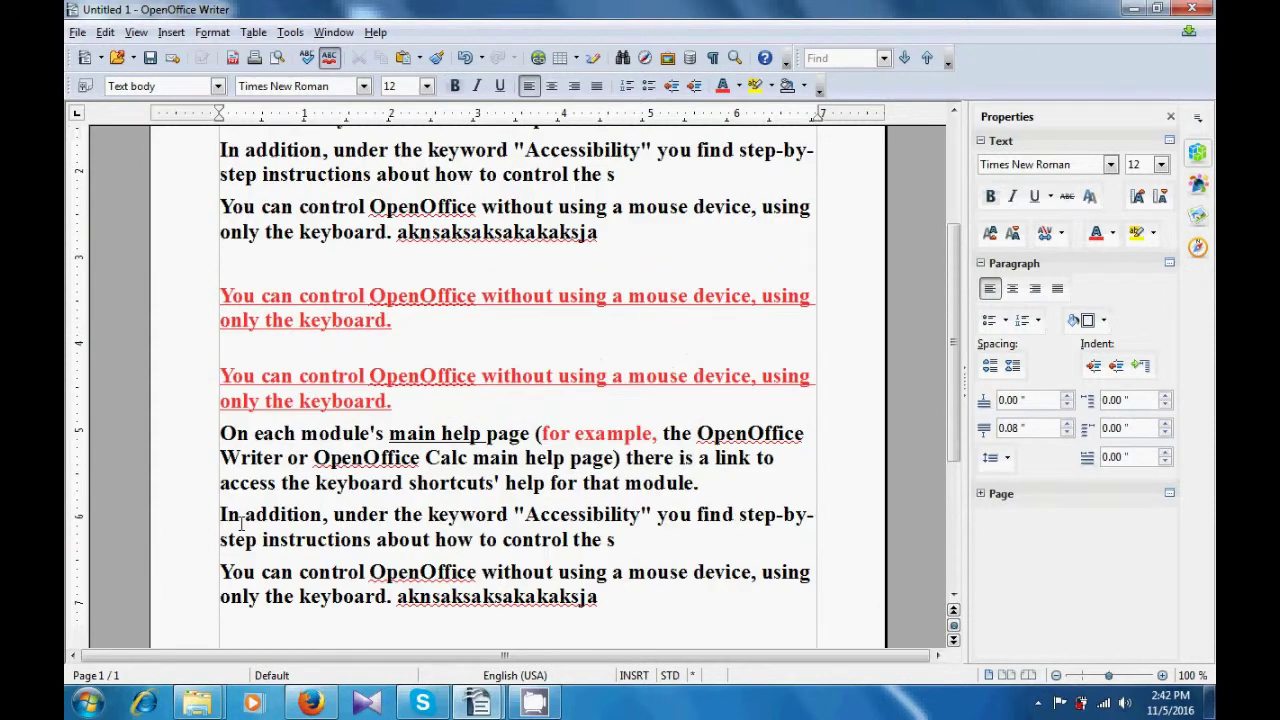
scroll(241, 523, "up", 4)
scroll(241, 522, "down", 3)
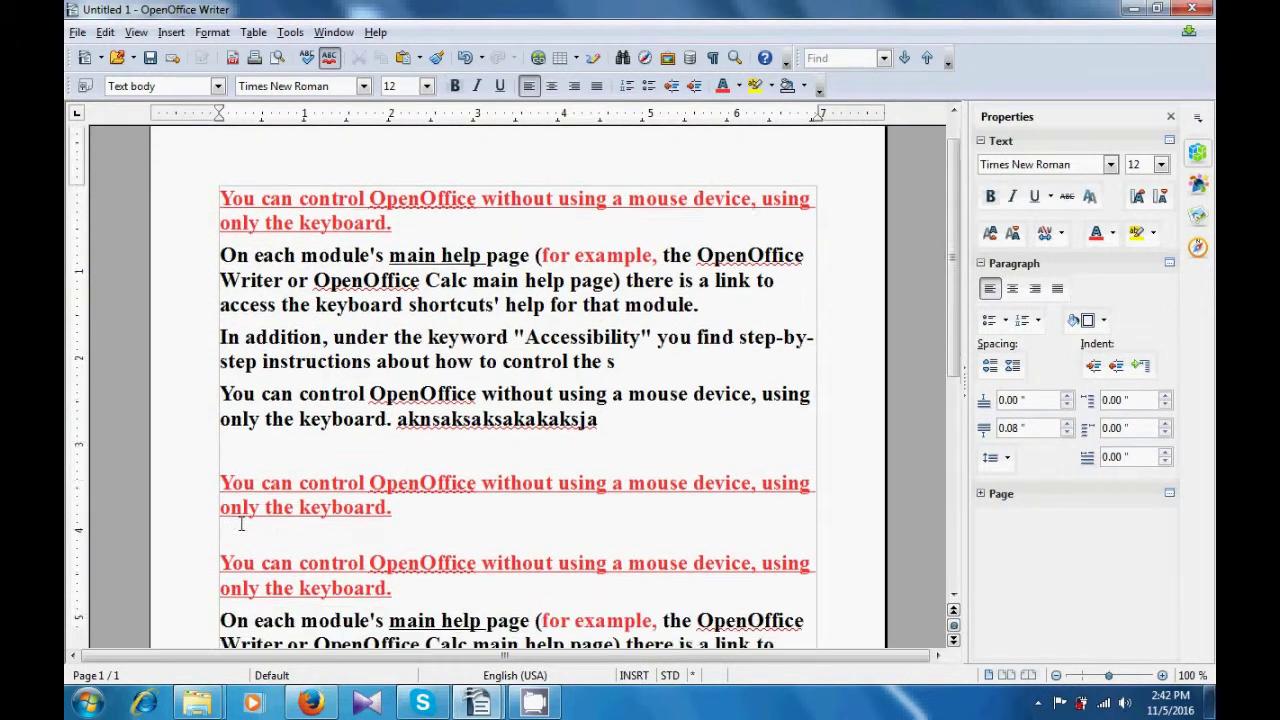
scroll(241, 523, "down", 3)
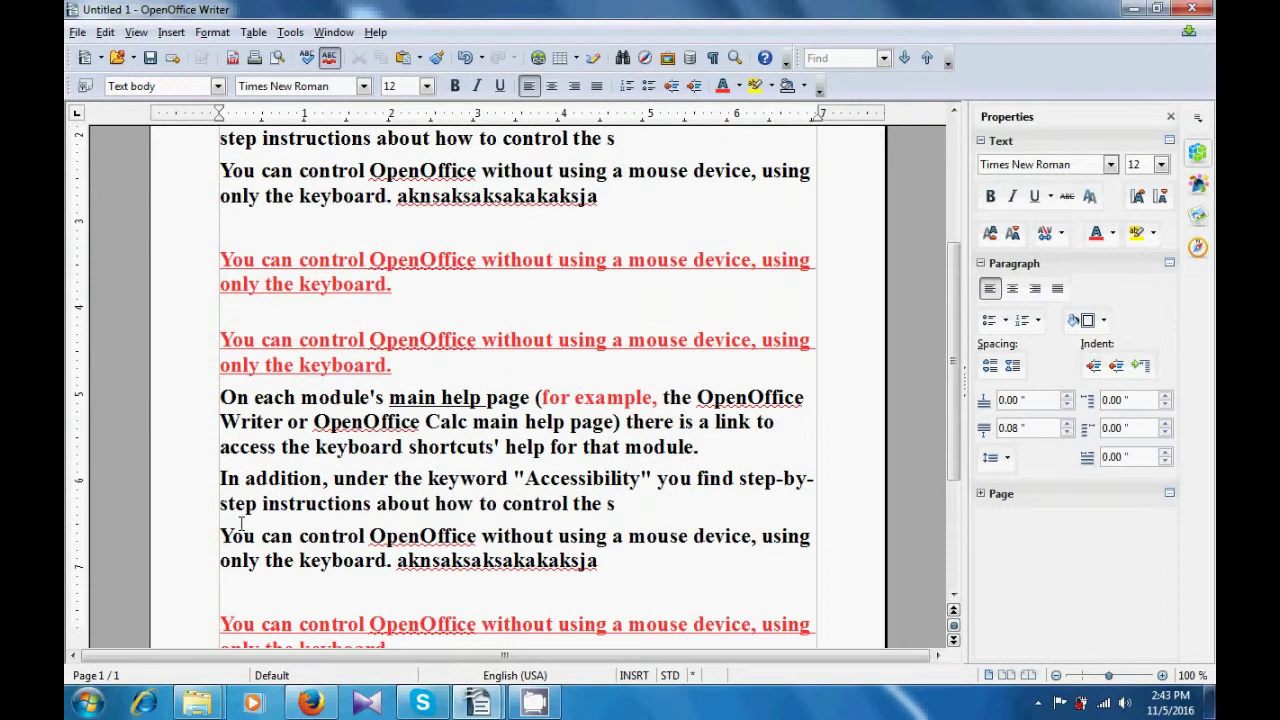
scroll(241, 523, "down", 2)
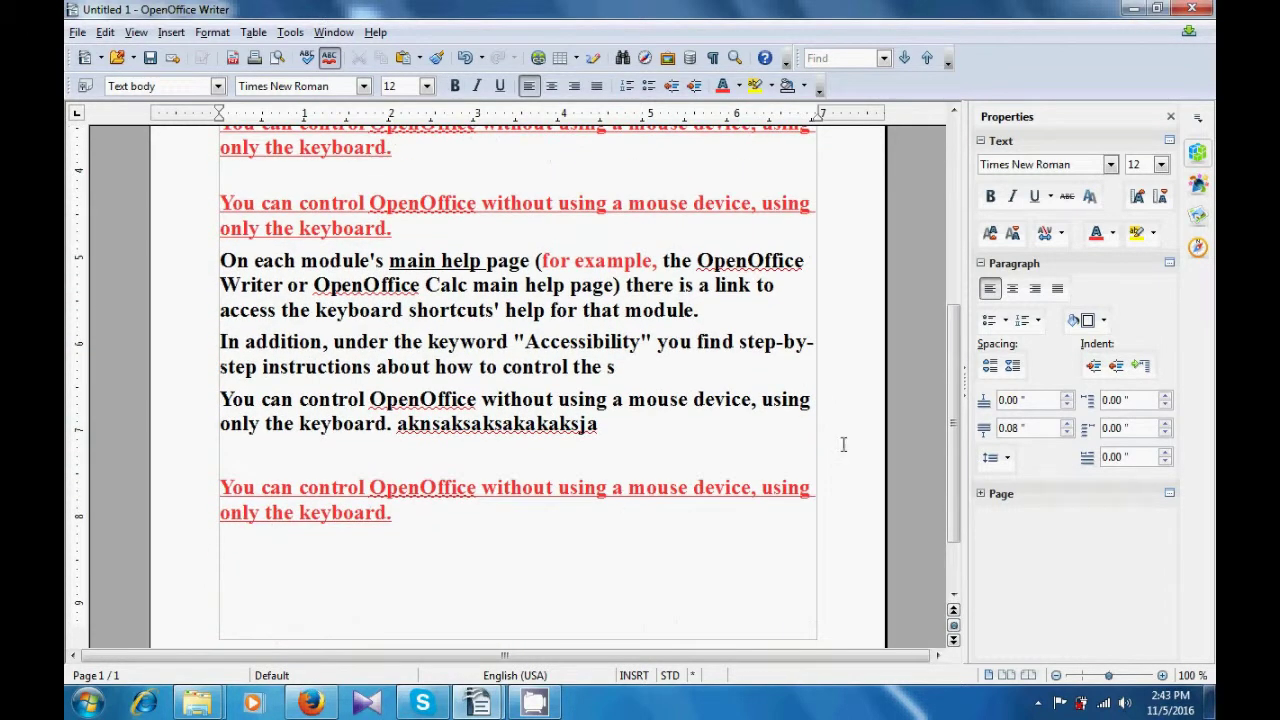
left_click_drag(953, 447, 978, 308)
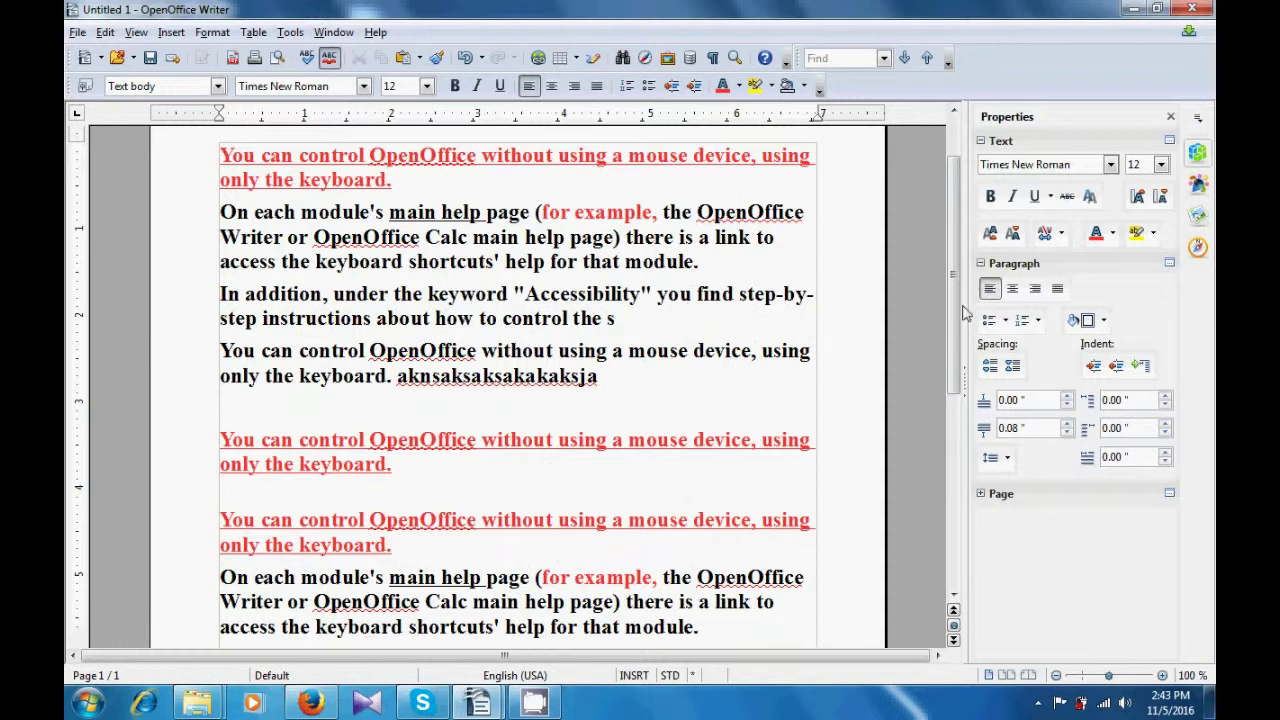
left_click_drag(955, 313, 944, 292)
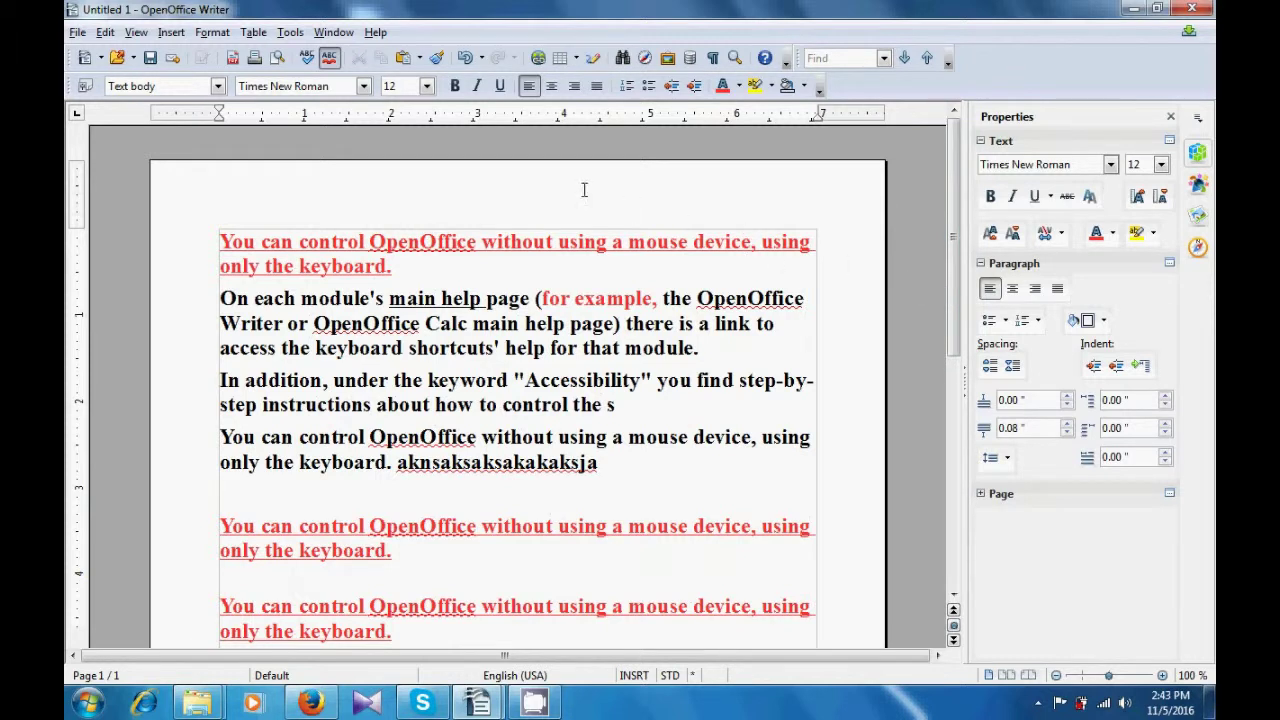
Select the 'computer shiksha' entry under My AutoText in the AutoText manager, then close it
left_click(105, 32)
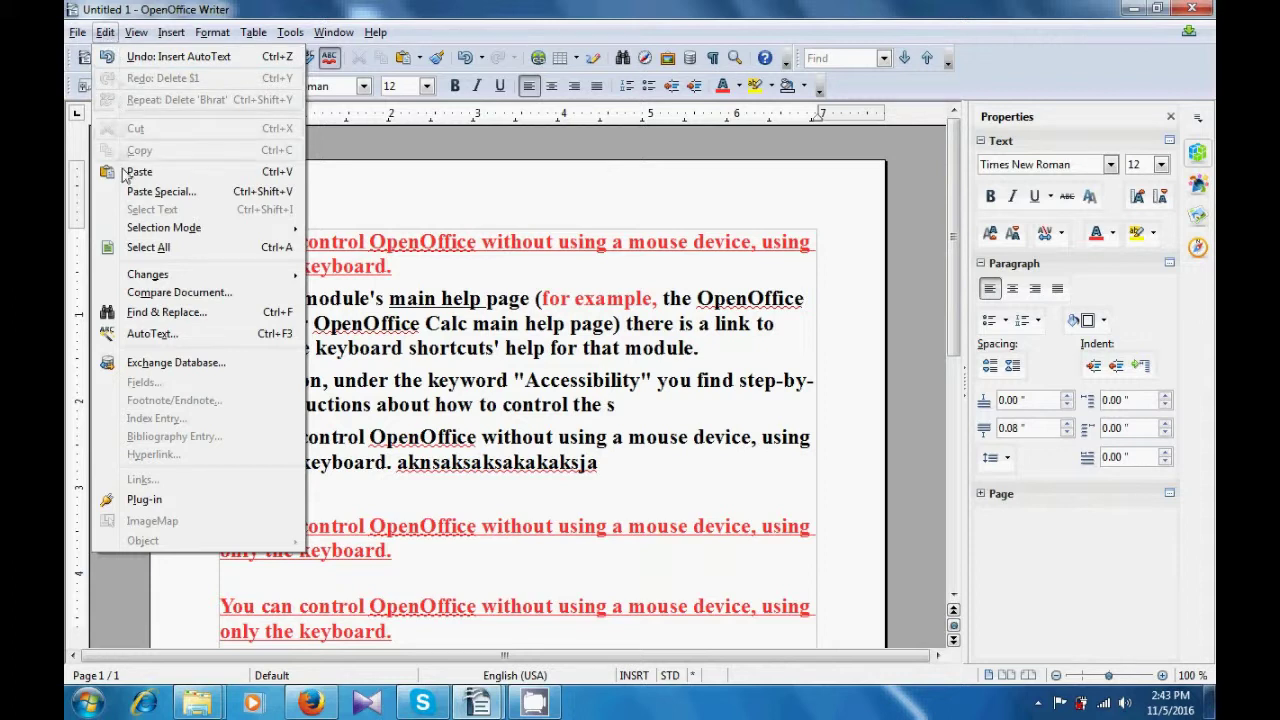
left_click(144, 331)
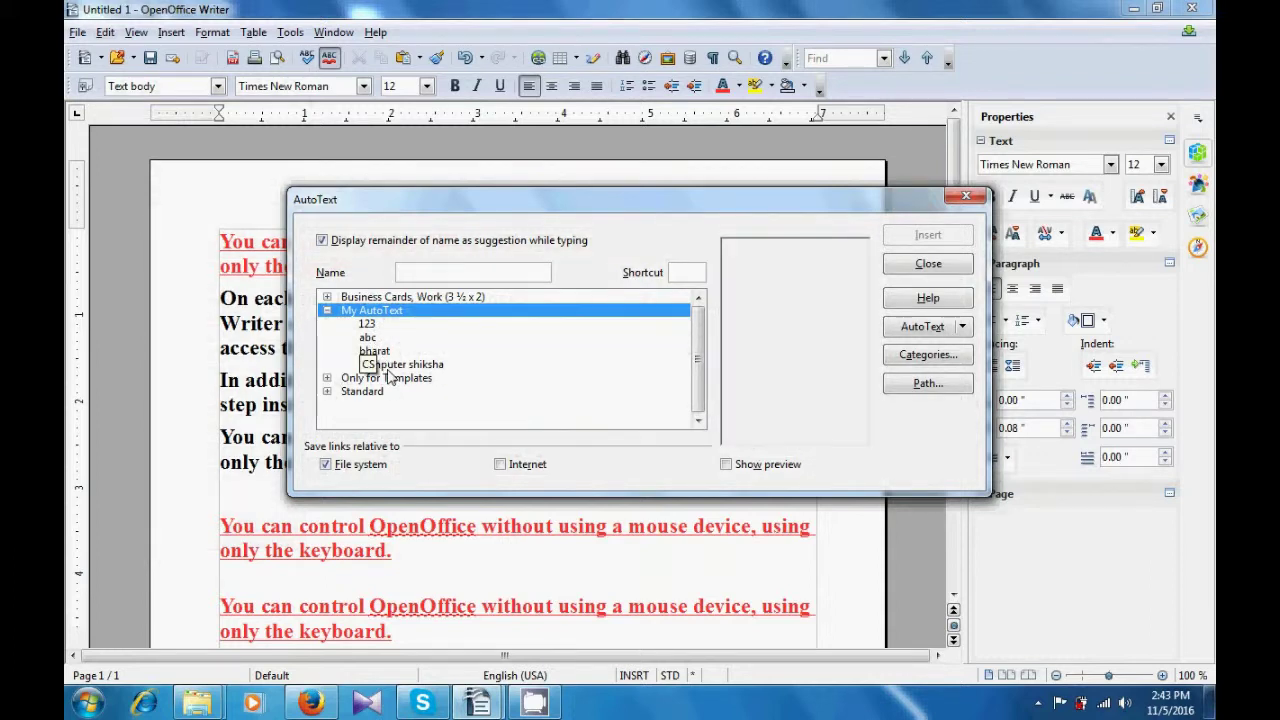
left_click(389, 368)
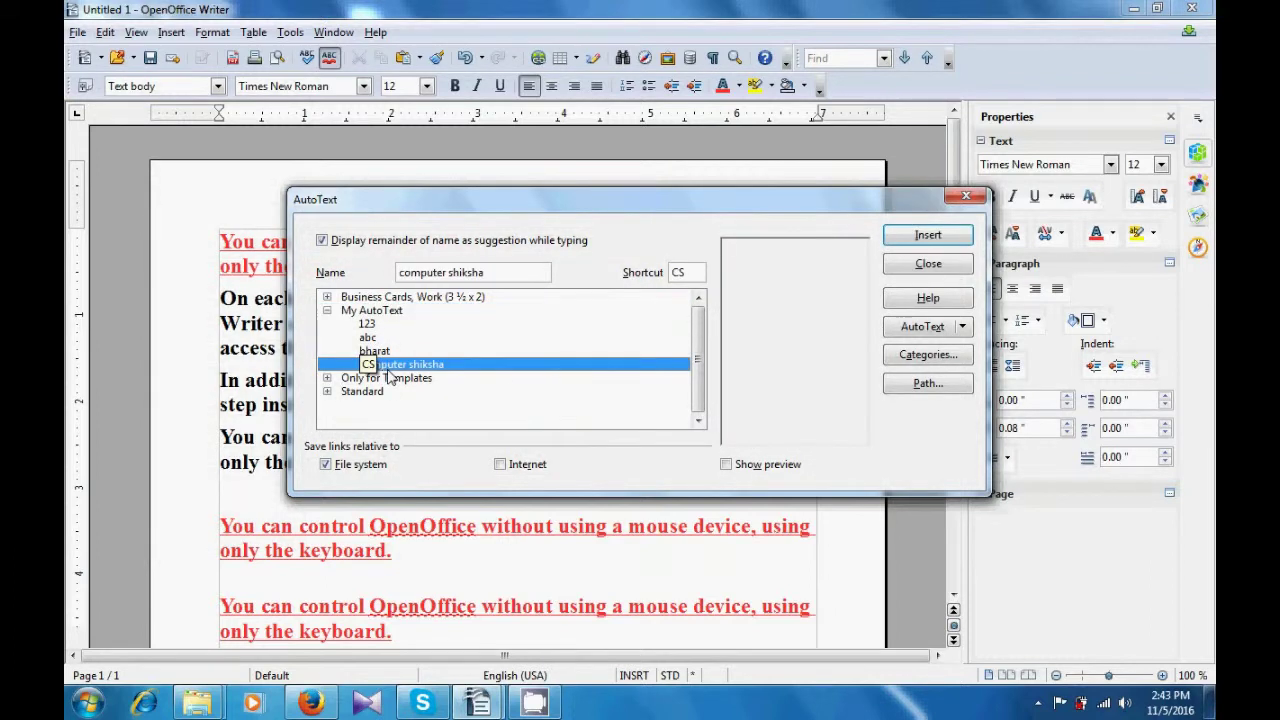
left_click(928, 264)
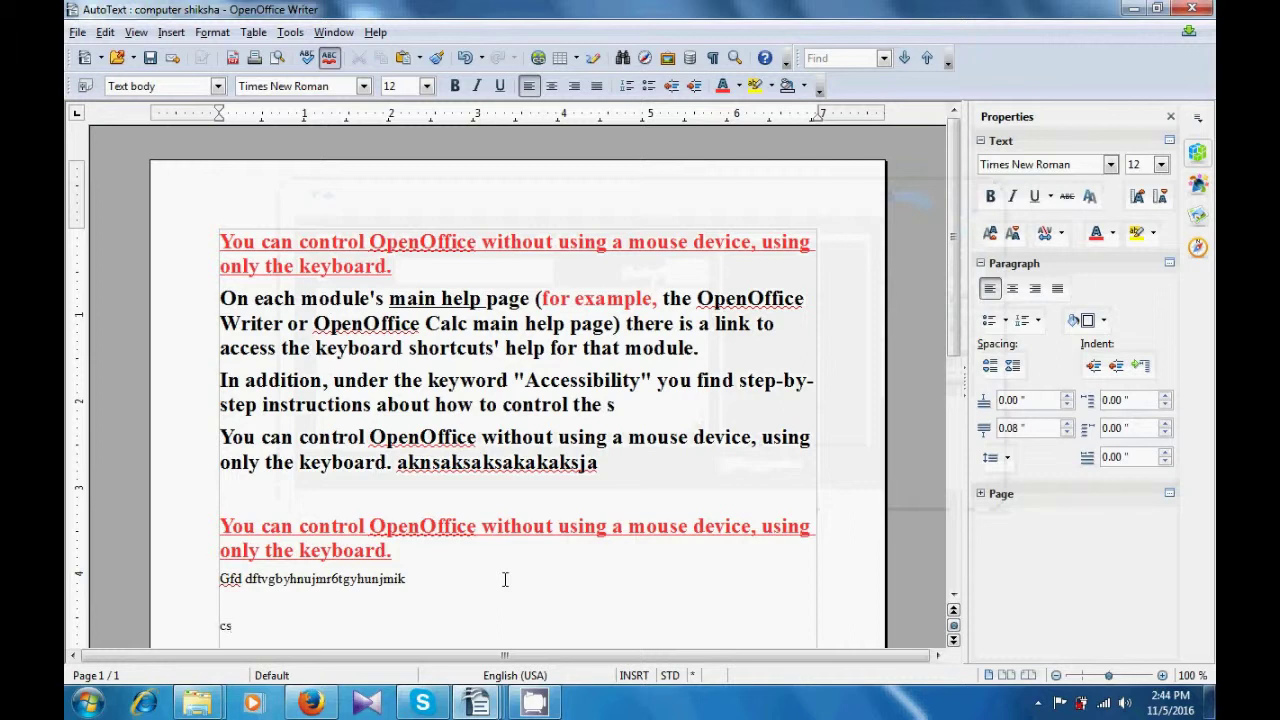
scroll(505, 579, "down", 8)
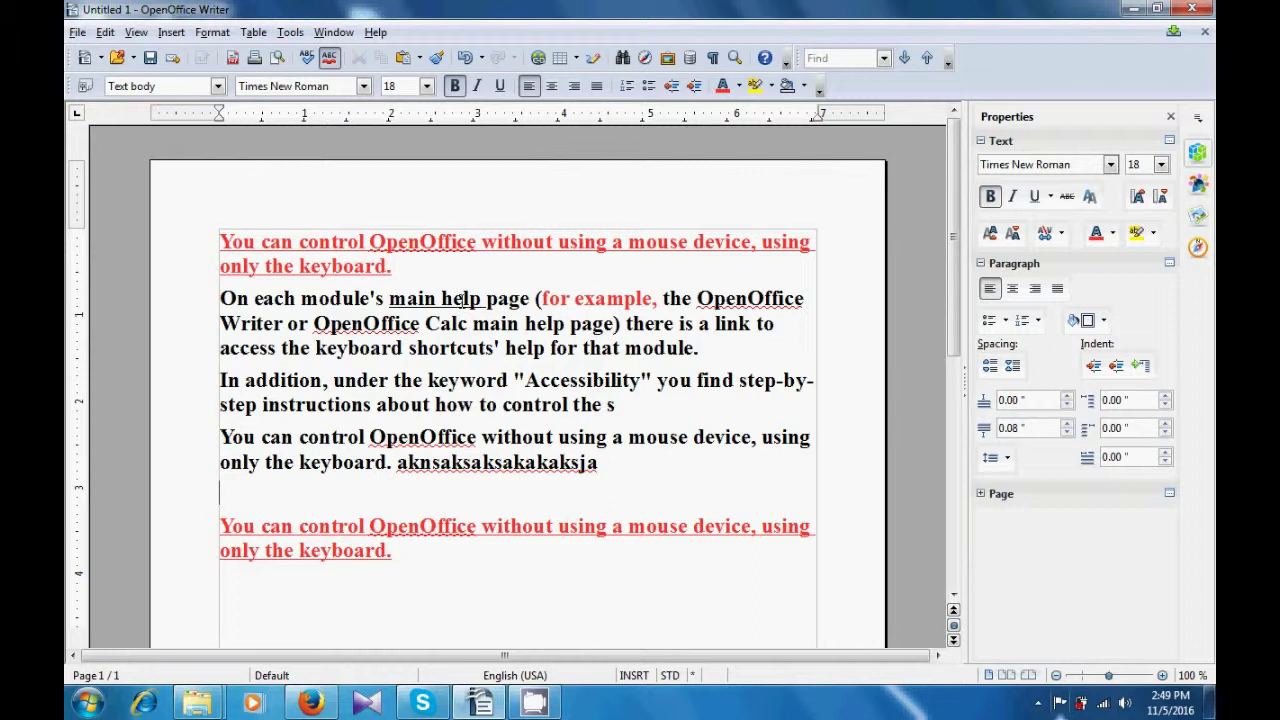
Switch the document view to show field names instead of field values
left_click(140, 33)
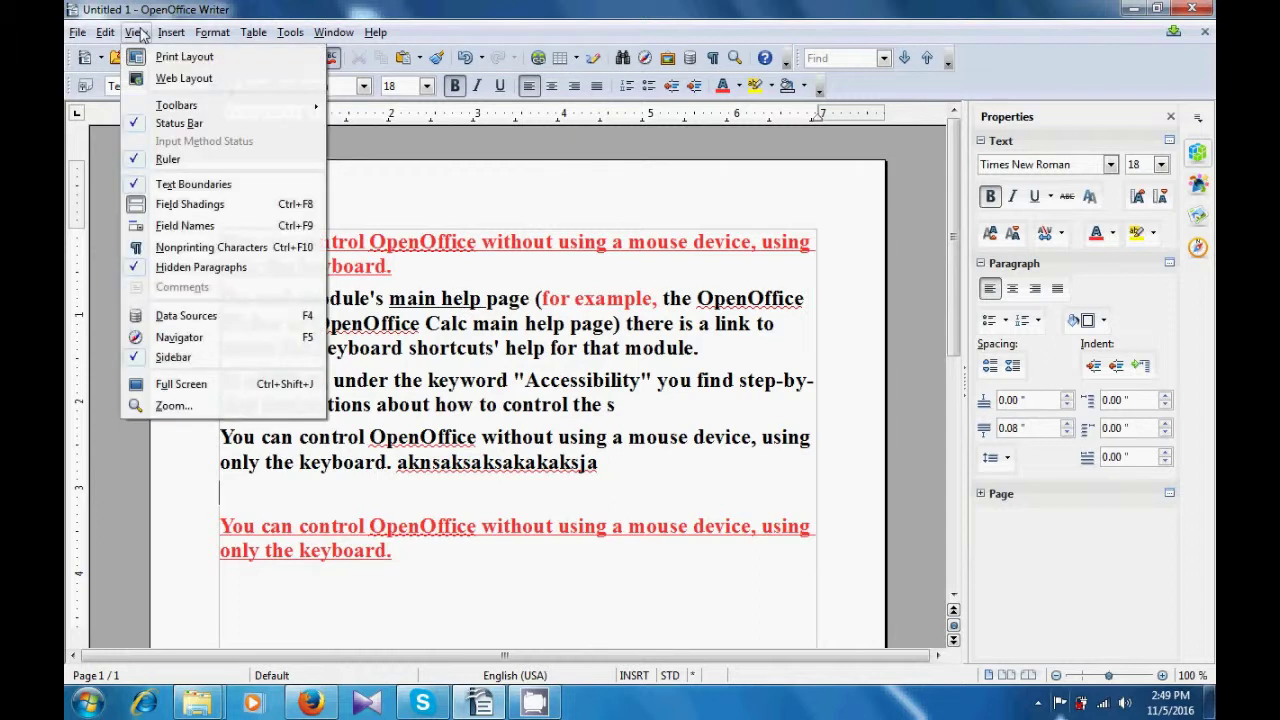
mouse_move(162, 34)
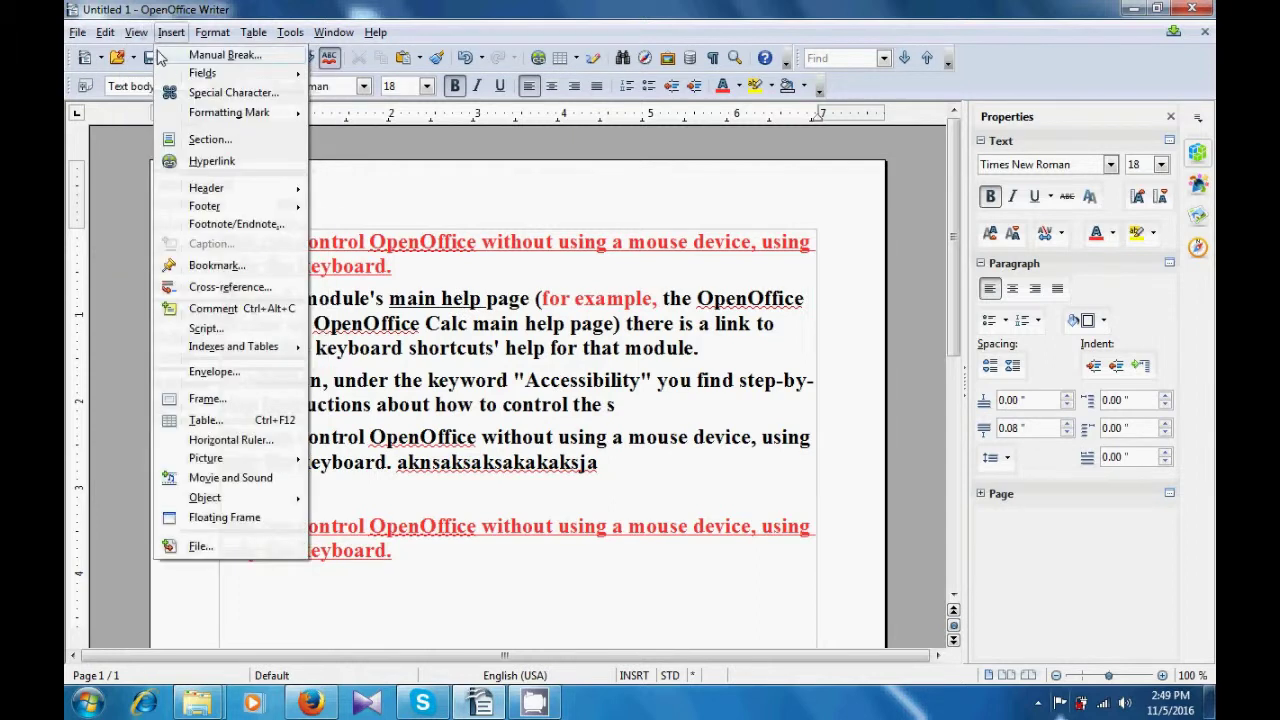
key("Left")
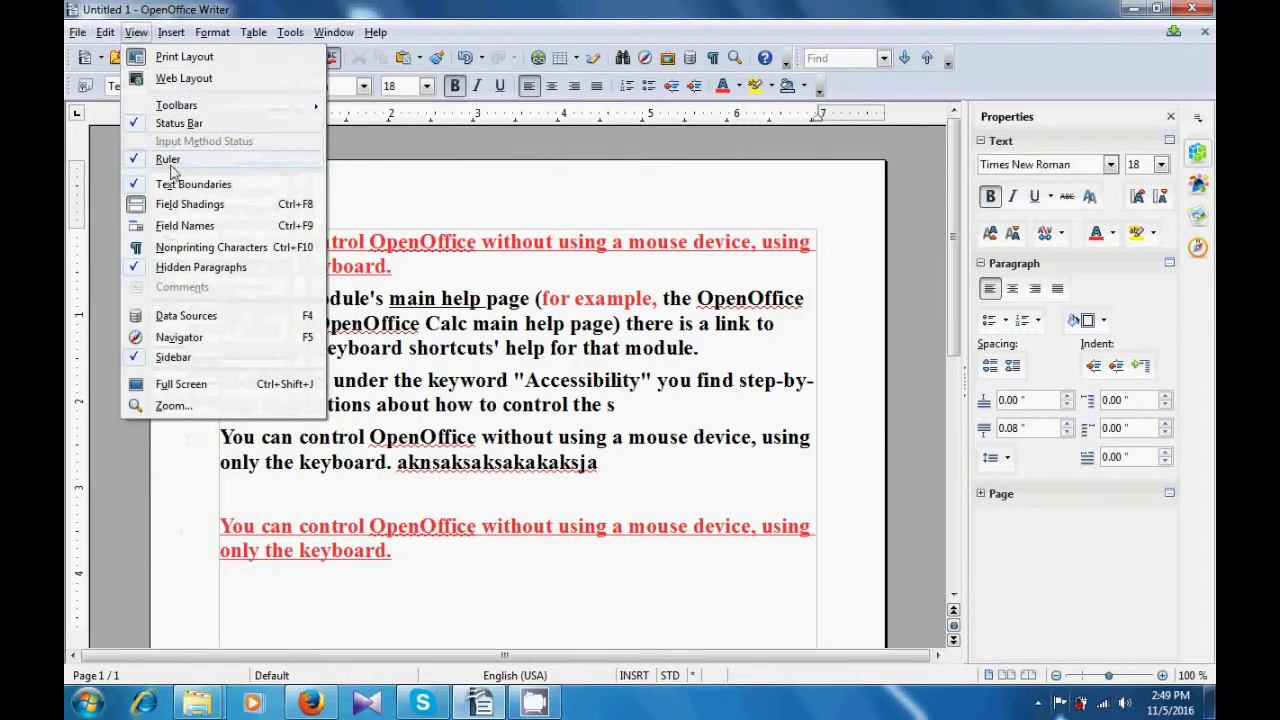
left_click(178, 228)
Insert a Date field on the empty line below the red underlined paragraph
left_click(252, 590)
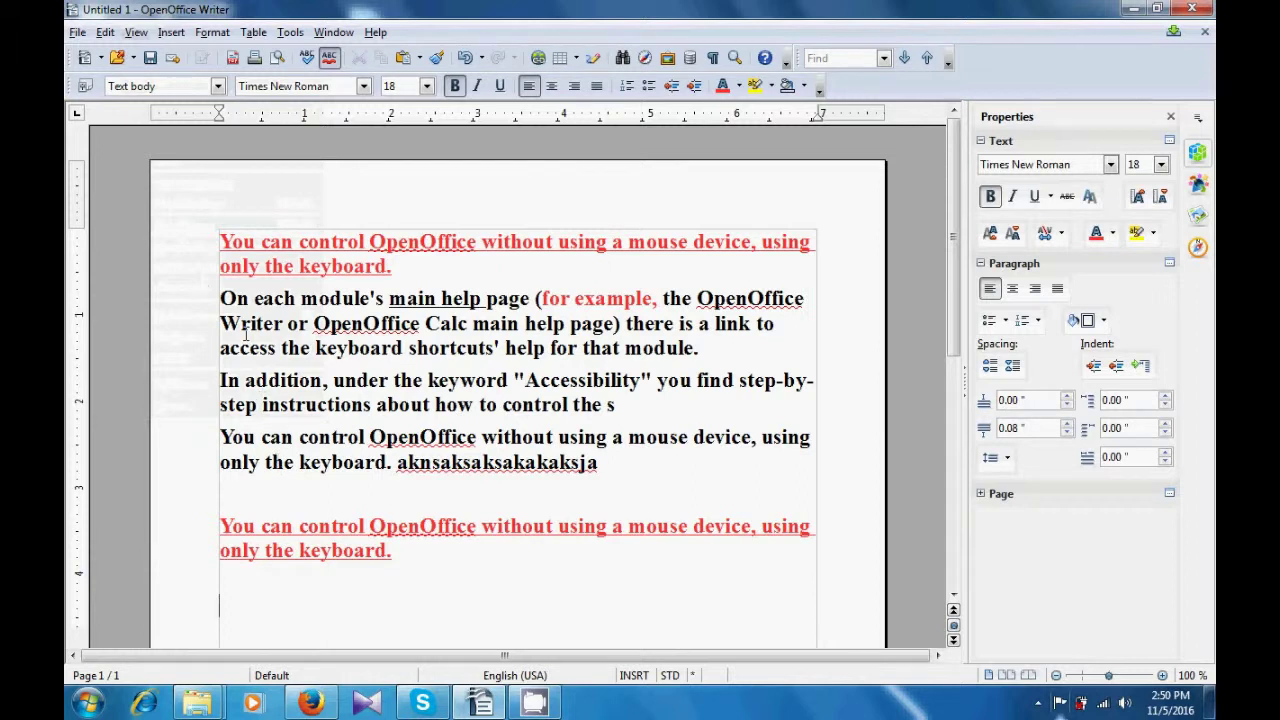
left_click(176, 34)
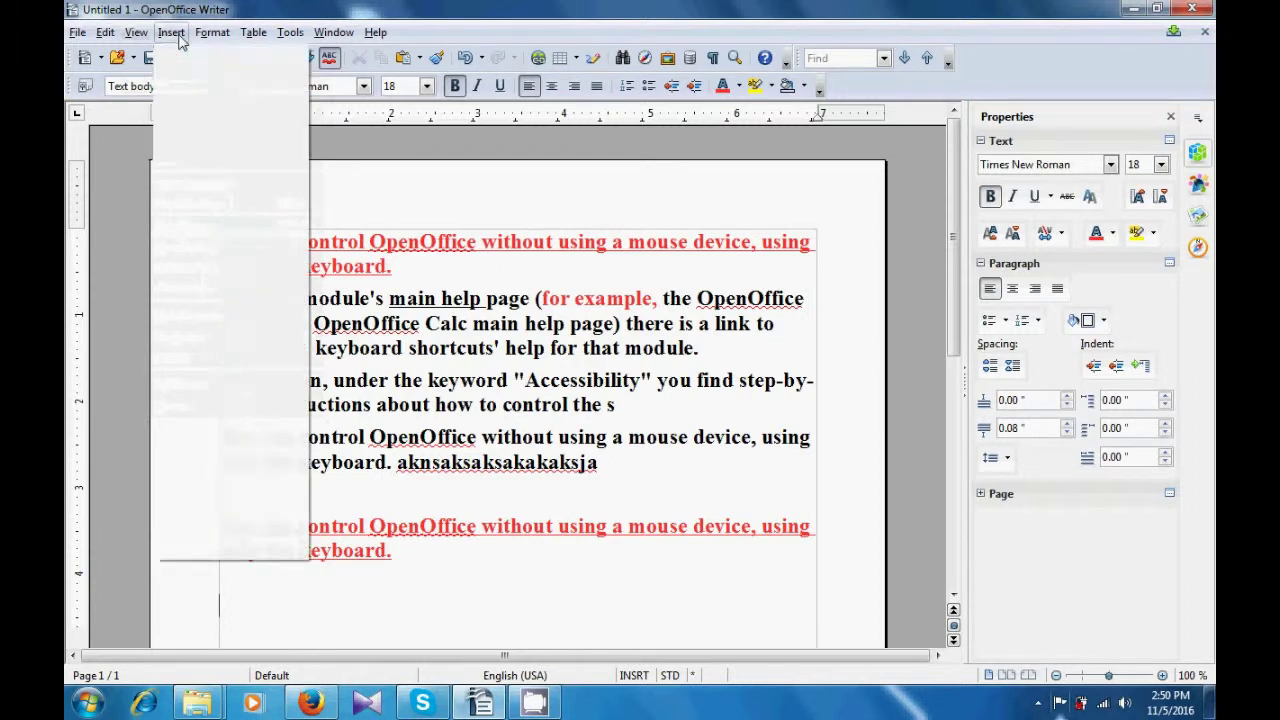
mouse_move(193, 80)
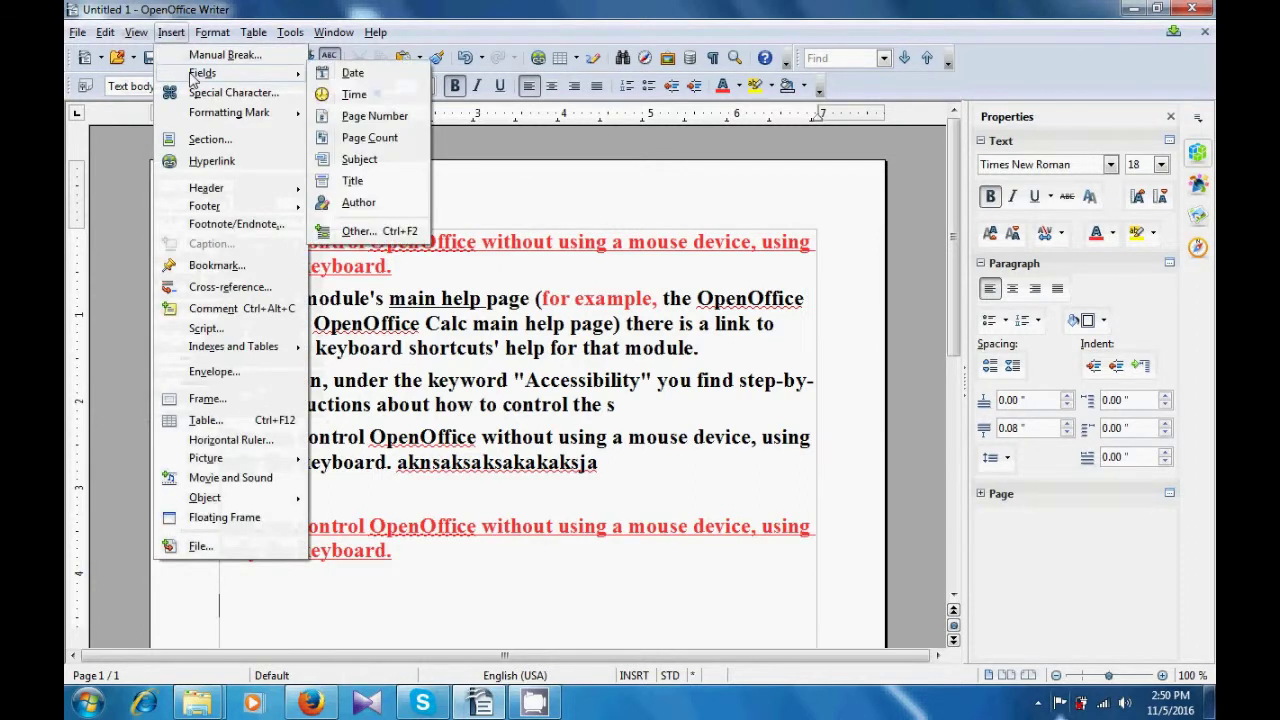
left_click(352, 76)
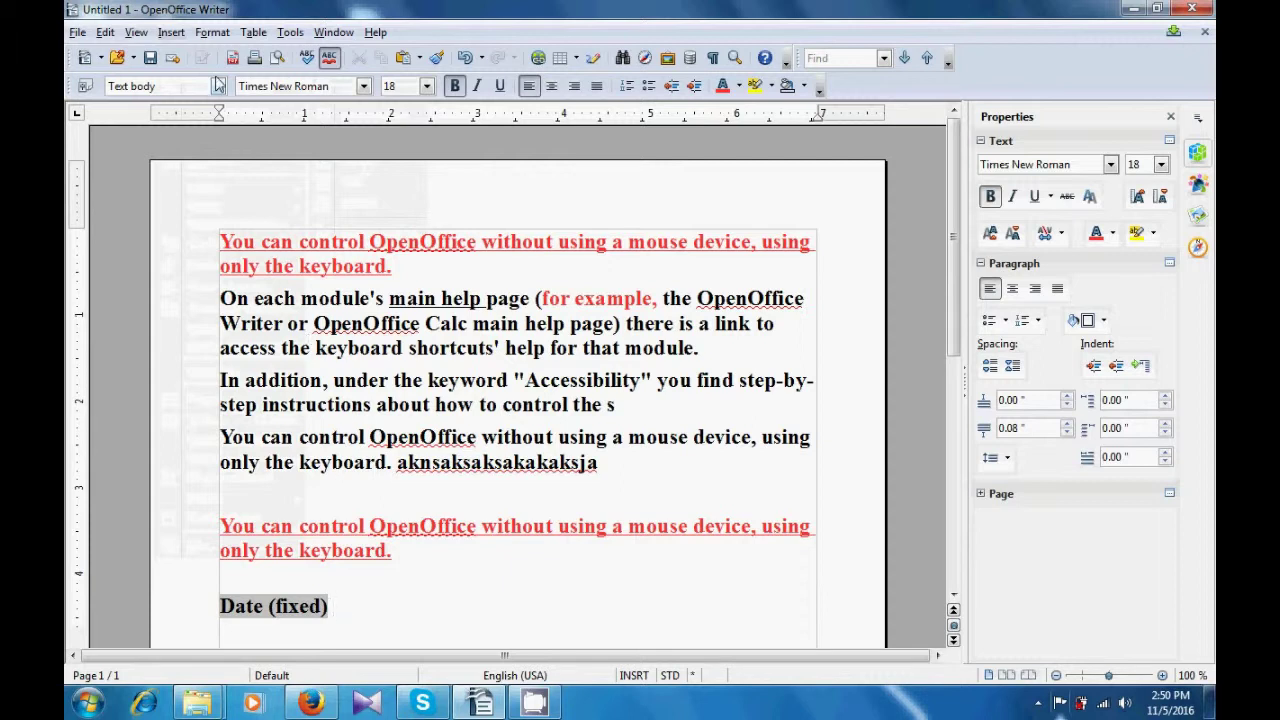
Insert a Time field right after the date field and start a new empty line
left_click(176, 34)
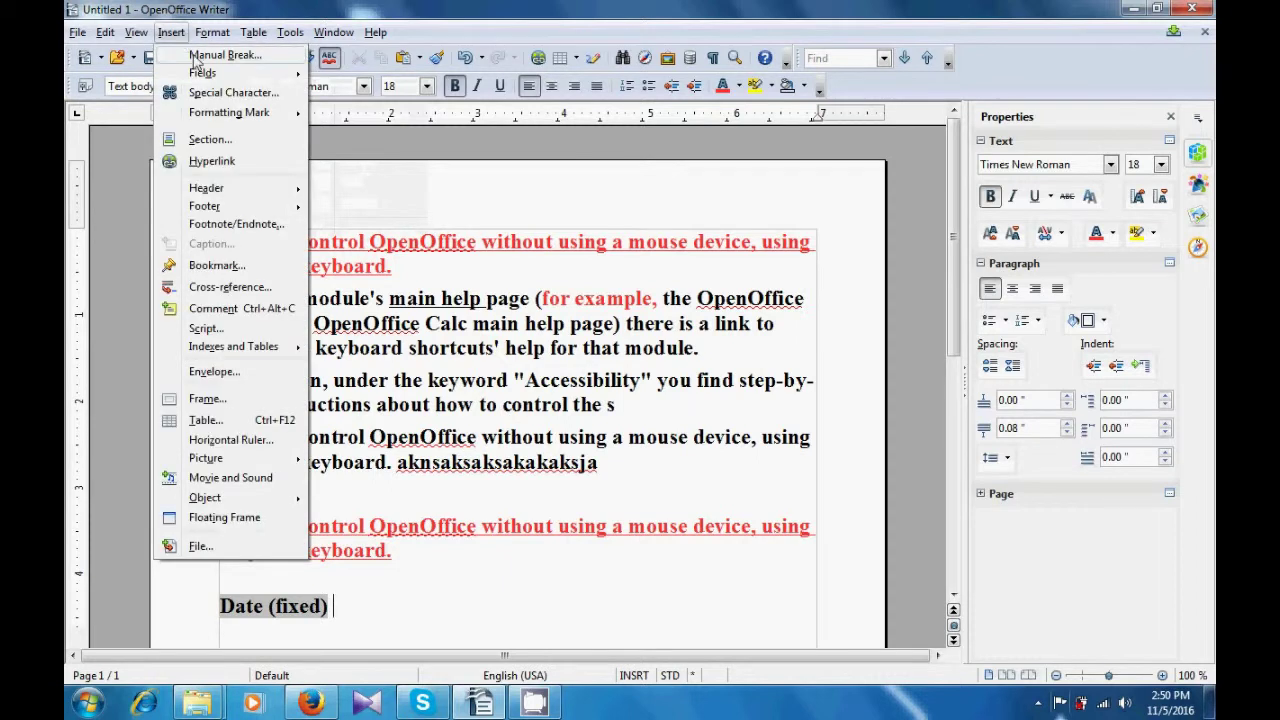
mouse_move(200, 75)
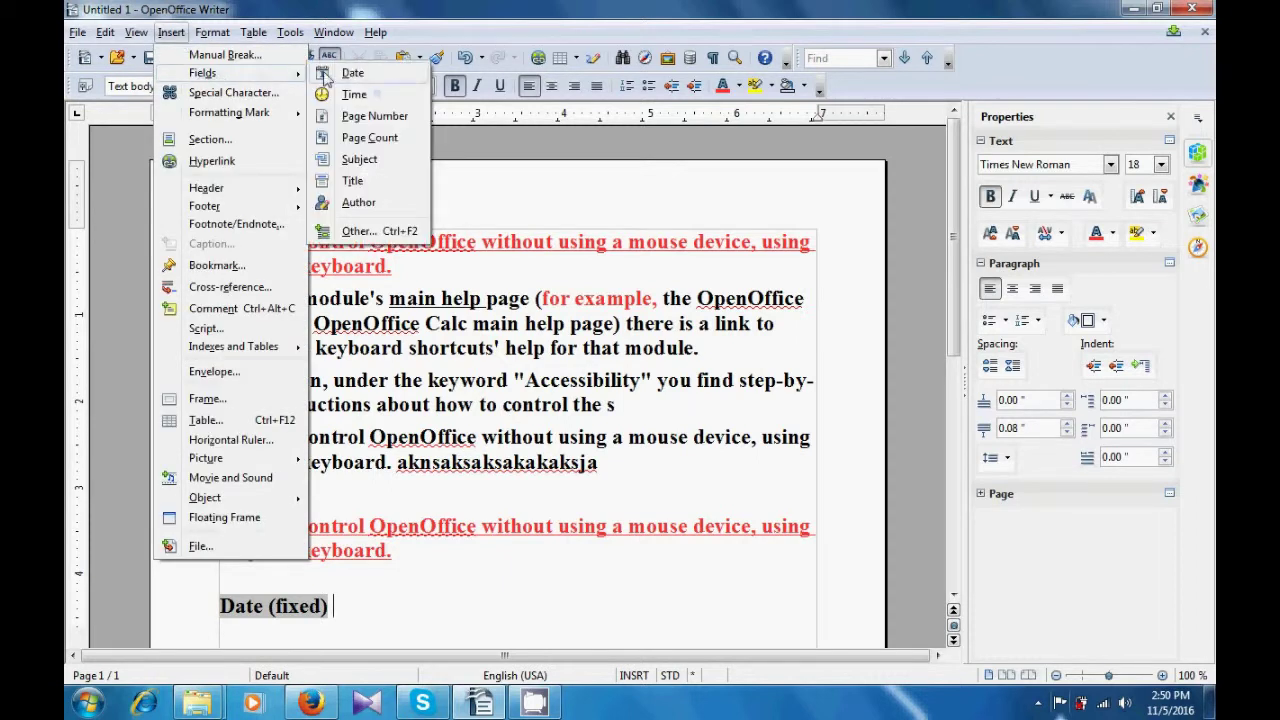
left_click(354, 95)
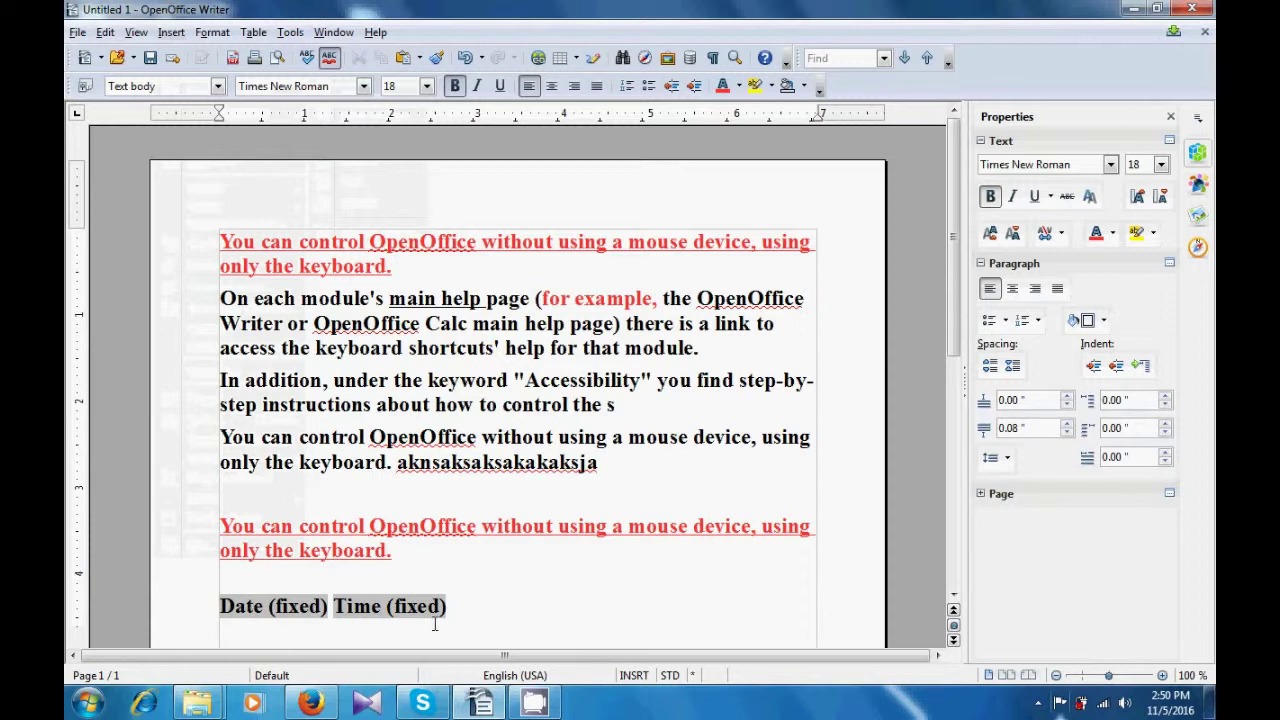
key("Return")
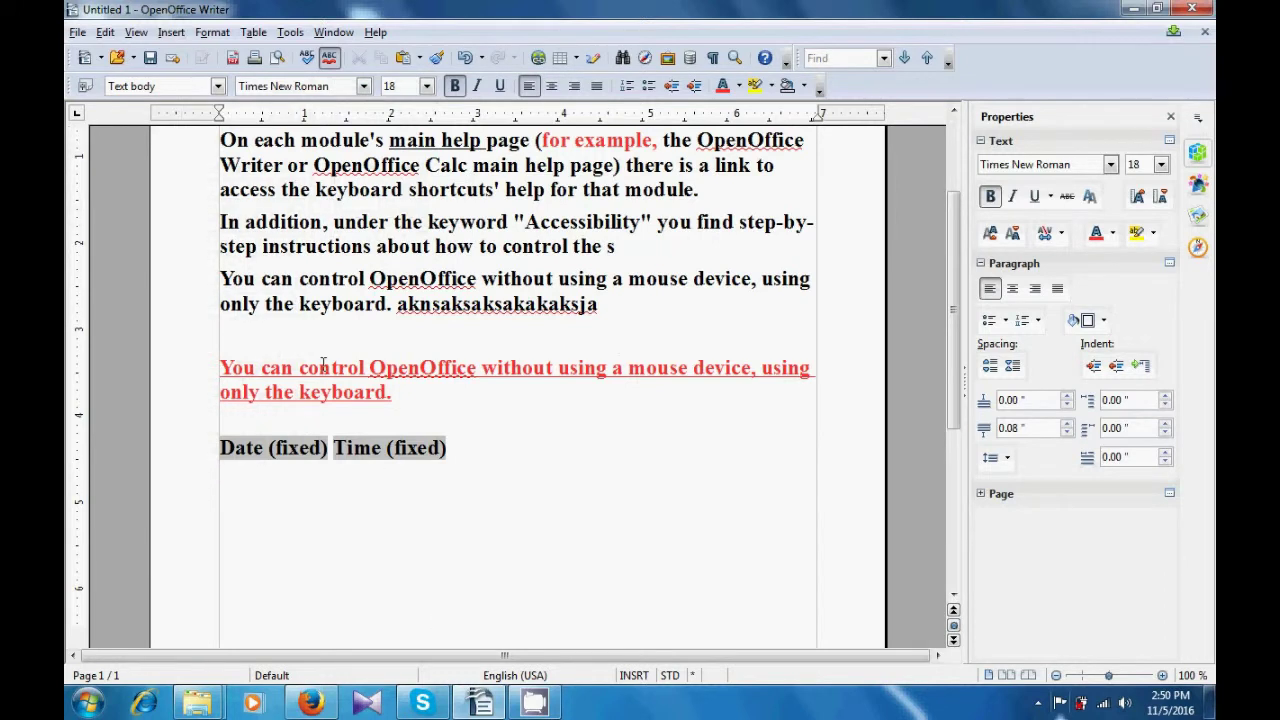
Turn off Field Names so the fields read 11/05/16 and 02:50:24 PM
left_click(140, 33)
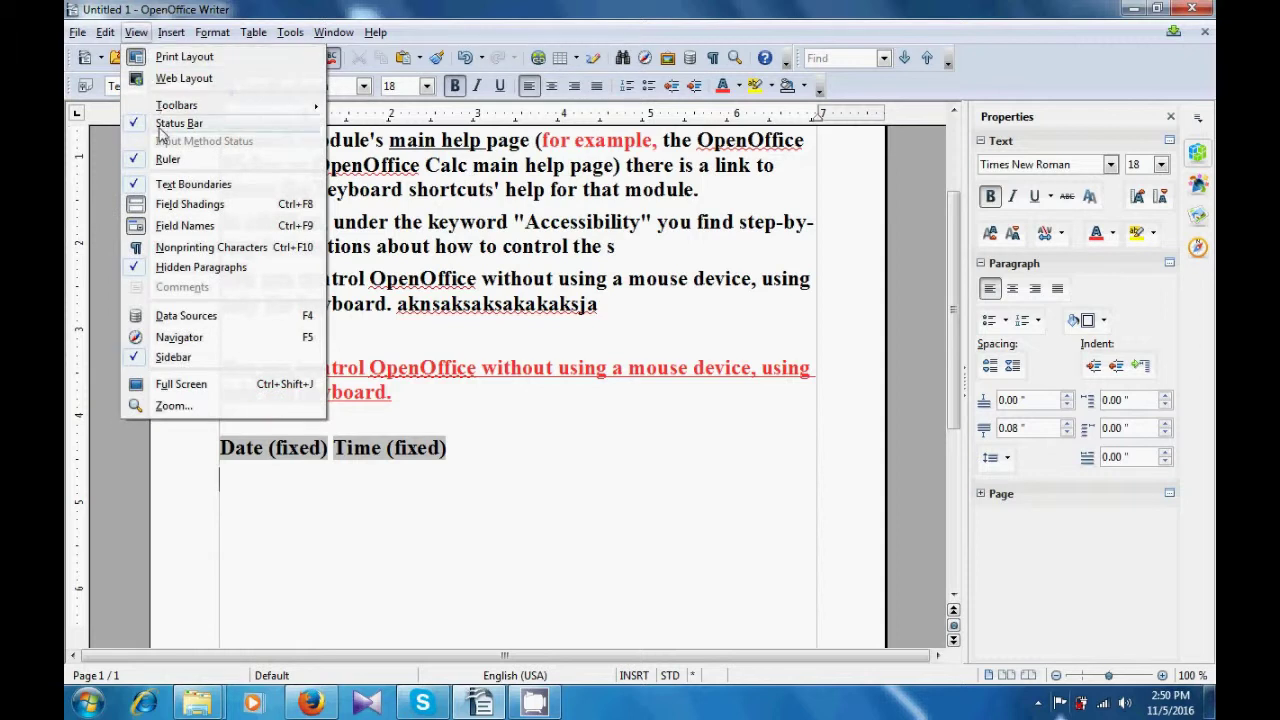
left_click(184, 226)
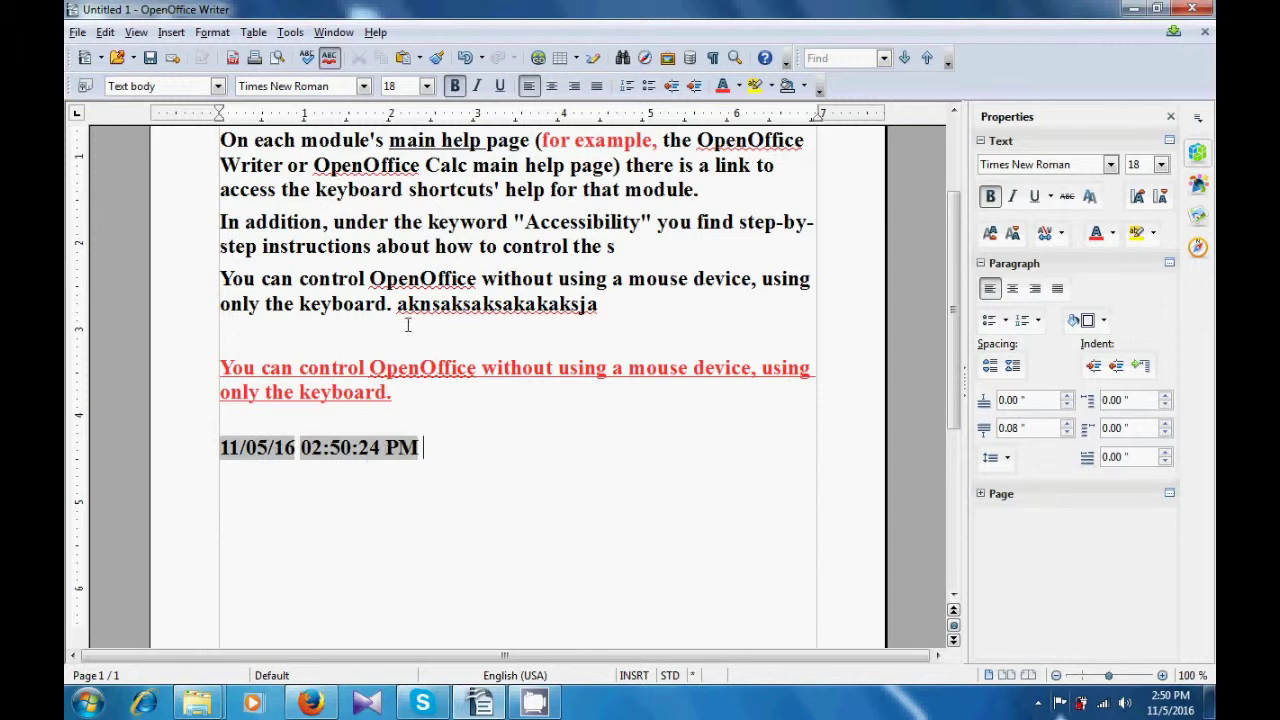
left_click(175, 33)
mouse_move(200, 73)
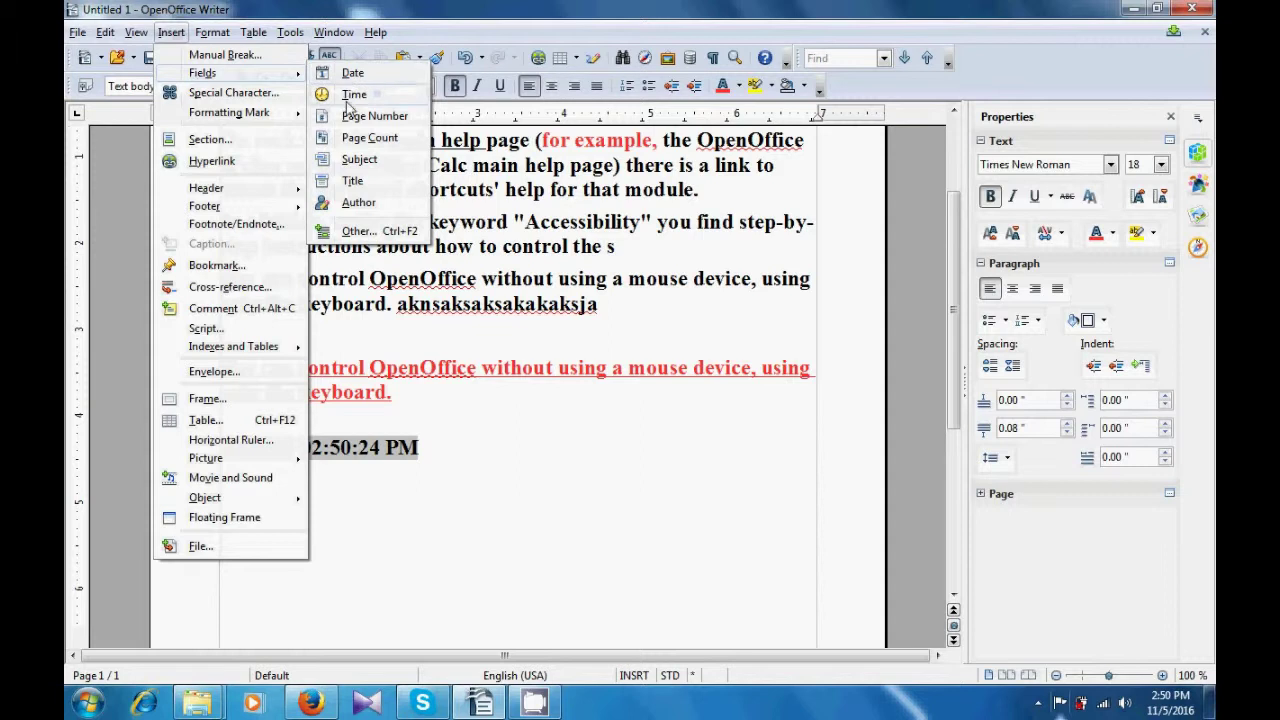
Add a Page Number field showing 1 after the time, then toggle field names on and off
left_click(350, 118)
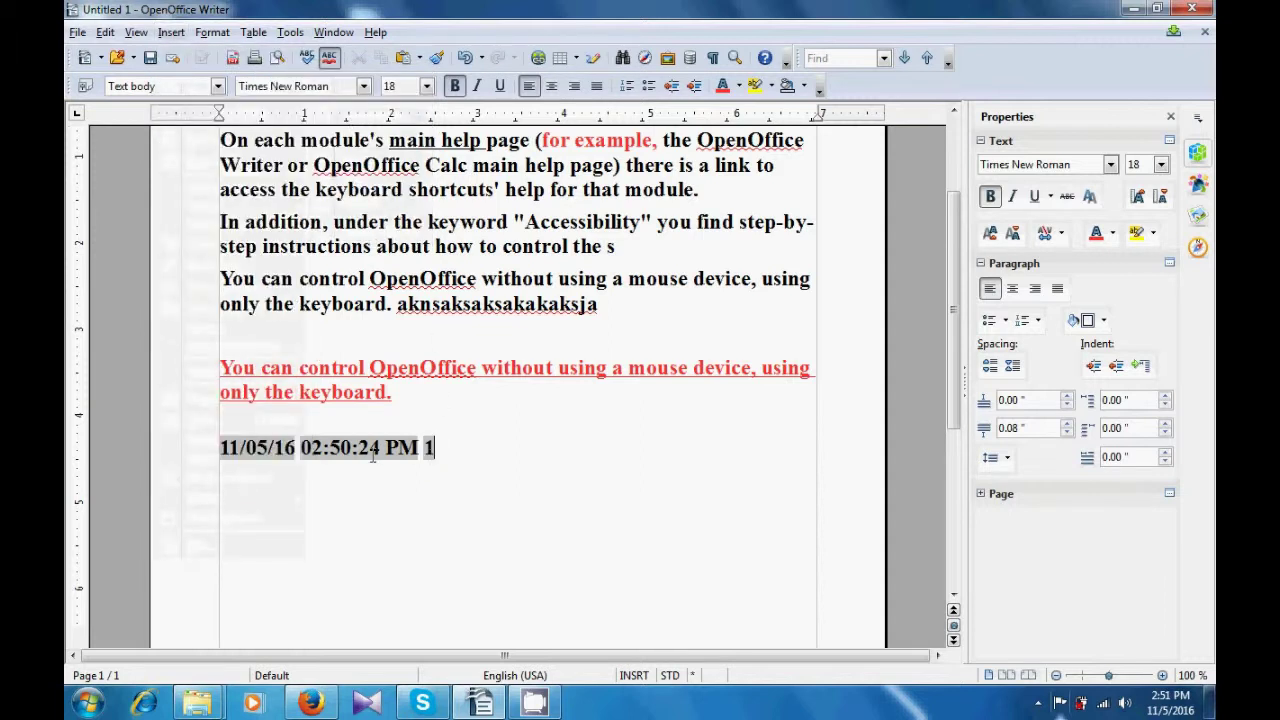
left_click(338, 370)
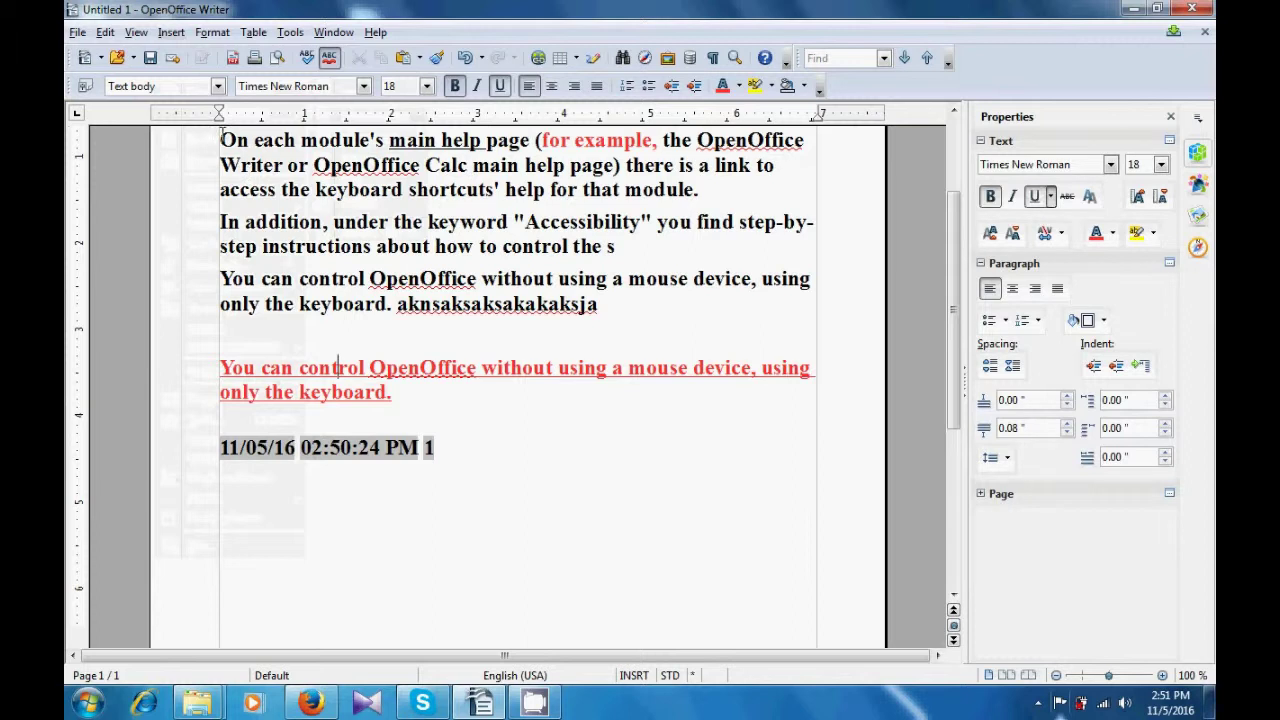
left_click(136, 32)
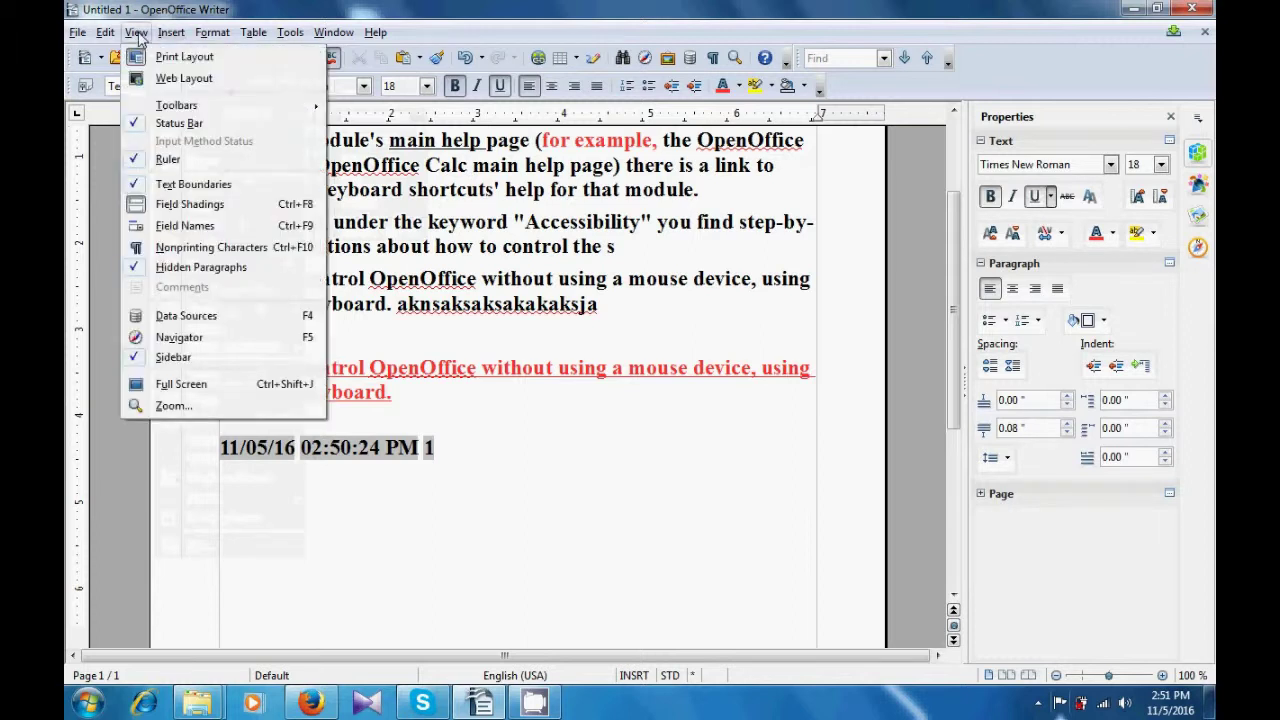
left_click(183, 232)
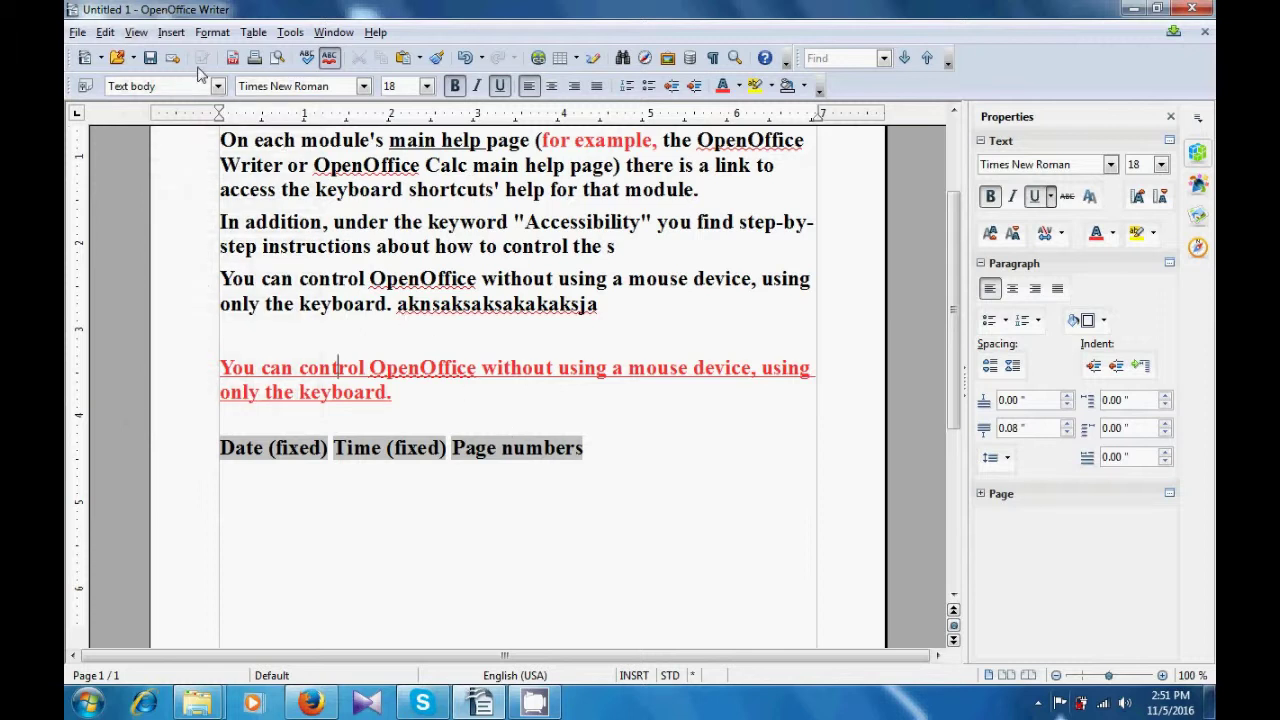
left_click(135, 33)
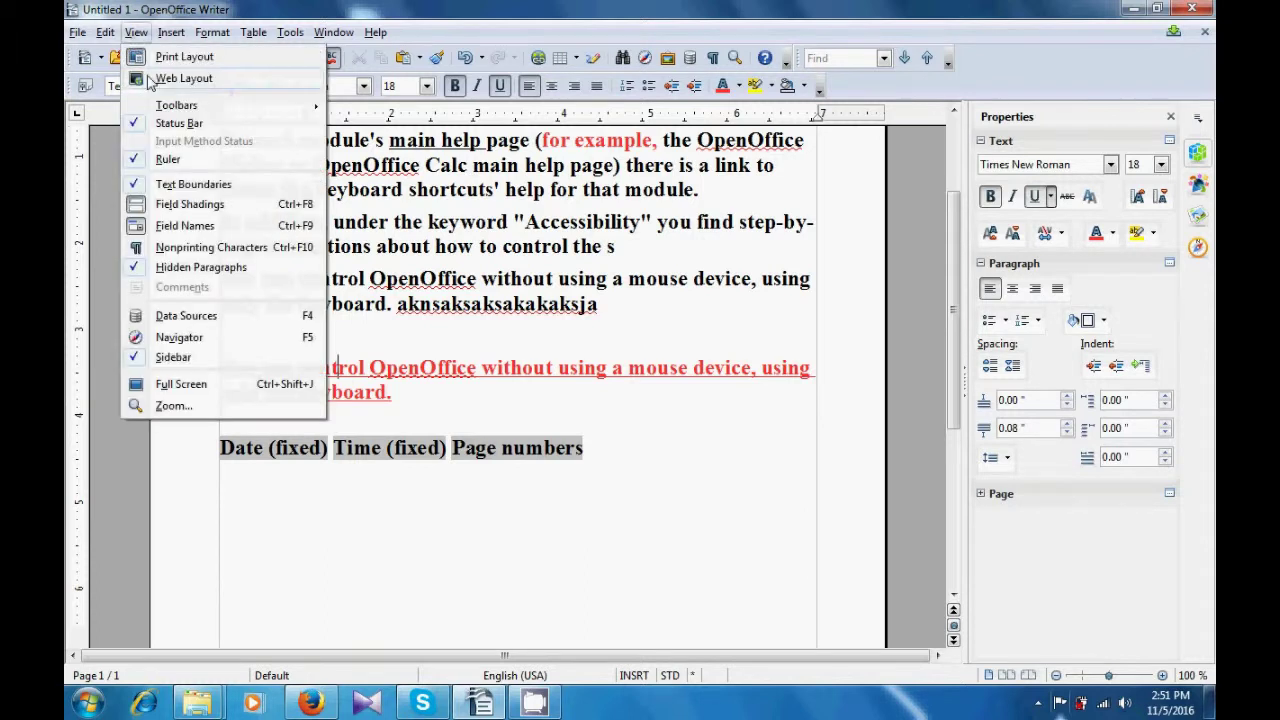
left_click(190, 226)
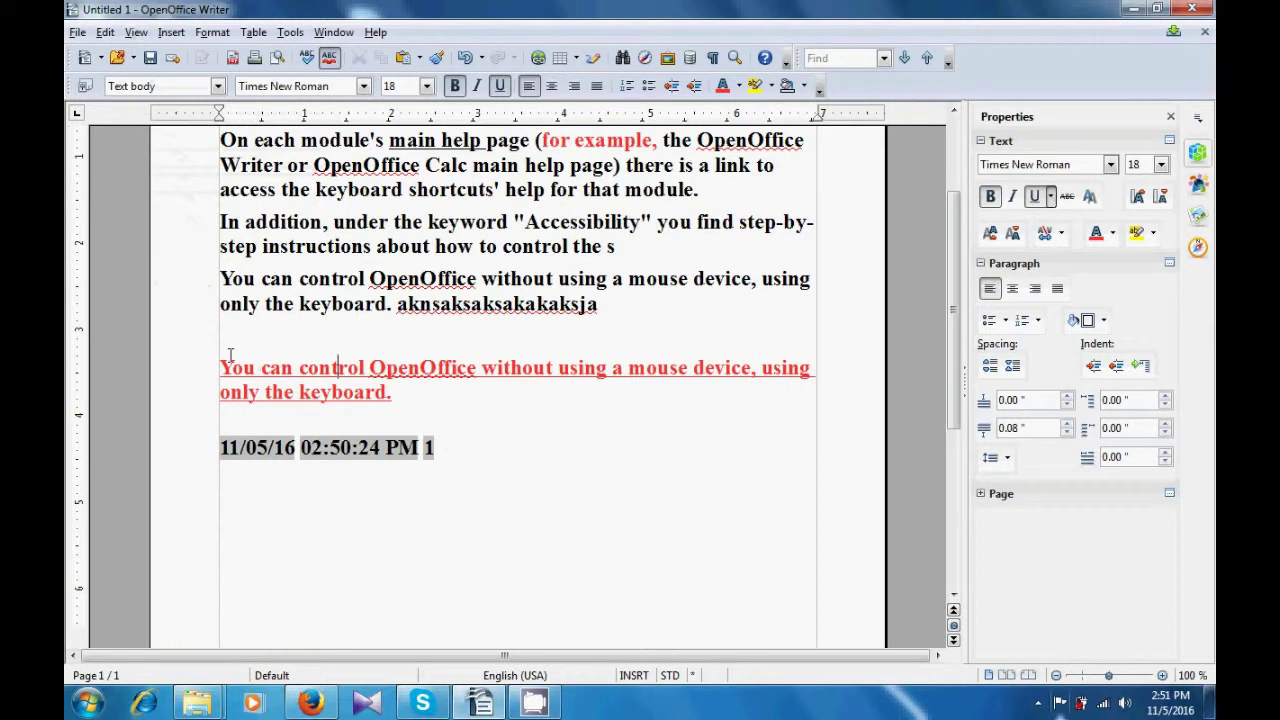
left_click(265, 436)
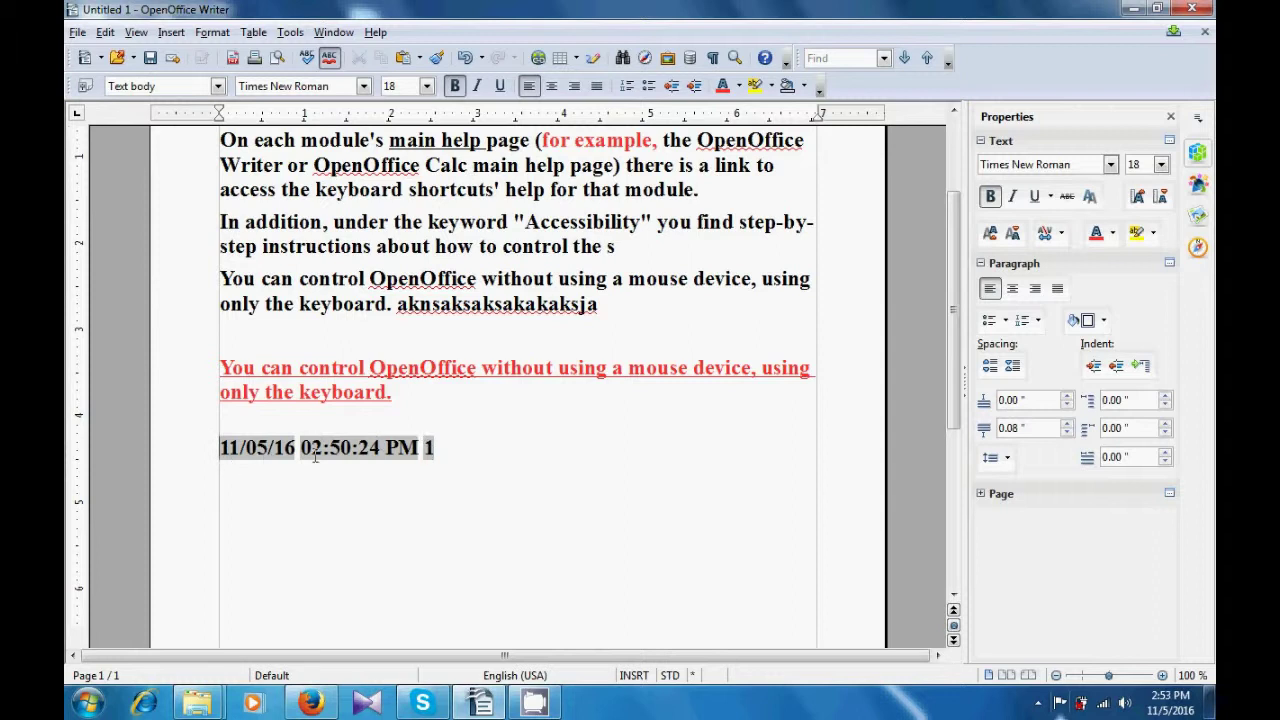
left_click_drag(438, 452, 249, 472)
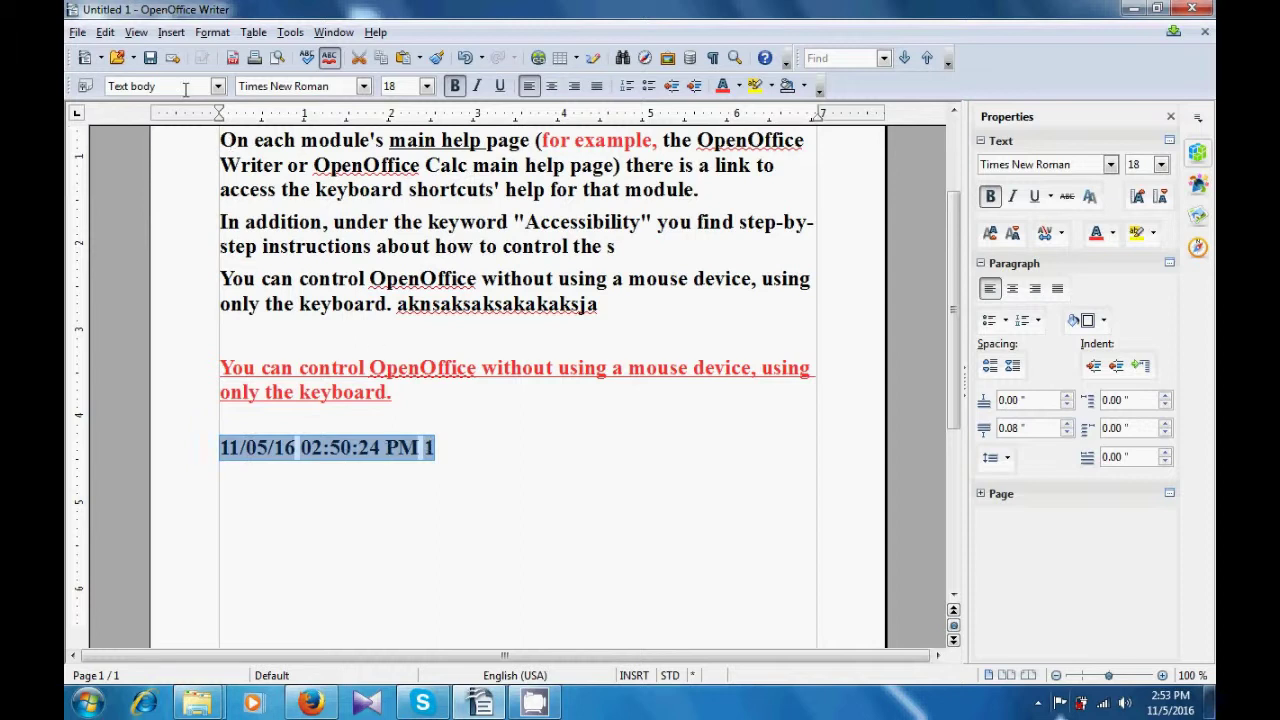
left_click(136, 32)
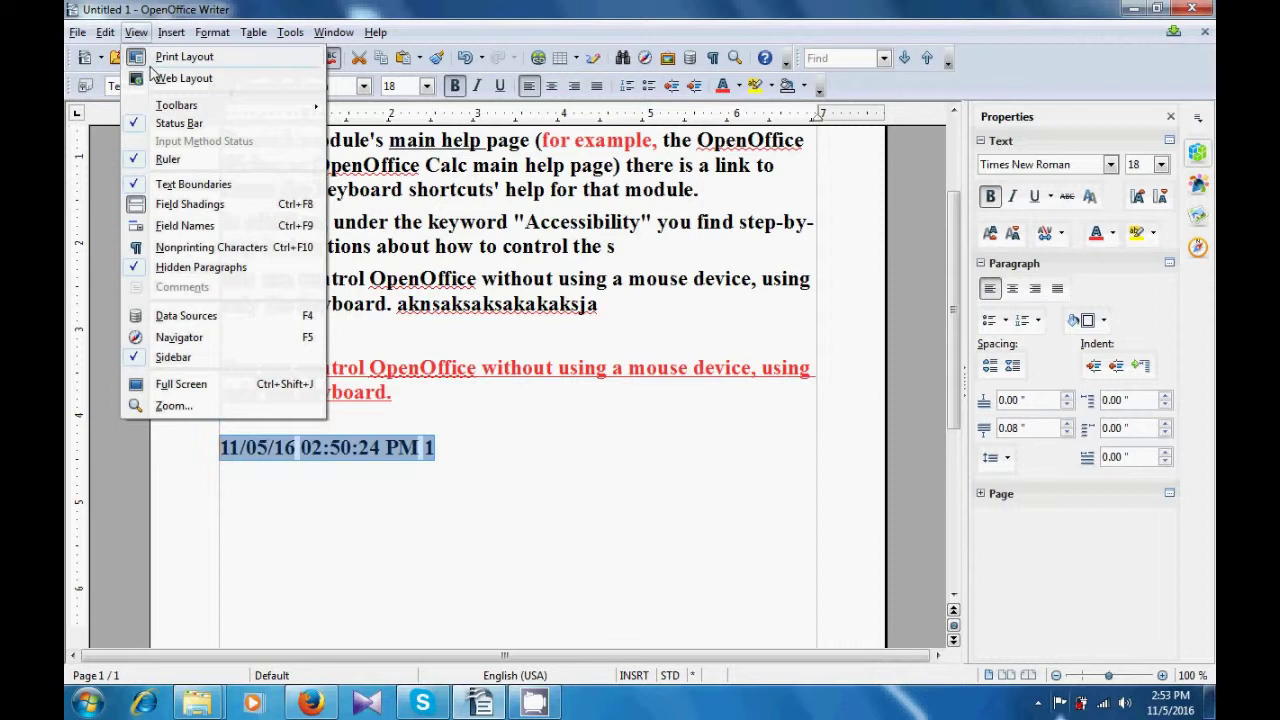
left_click(183, 208)
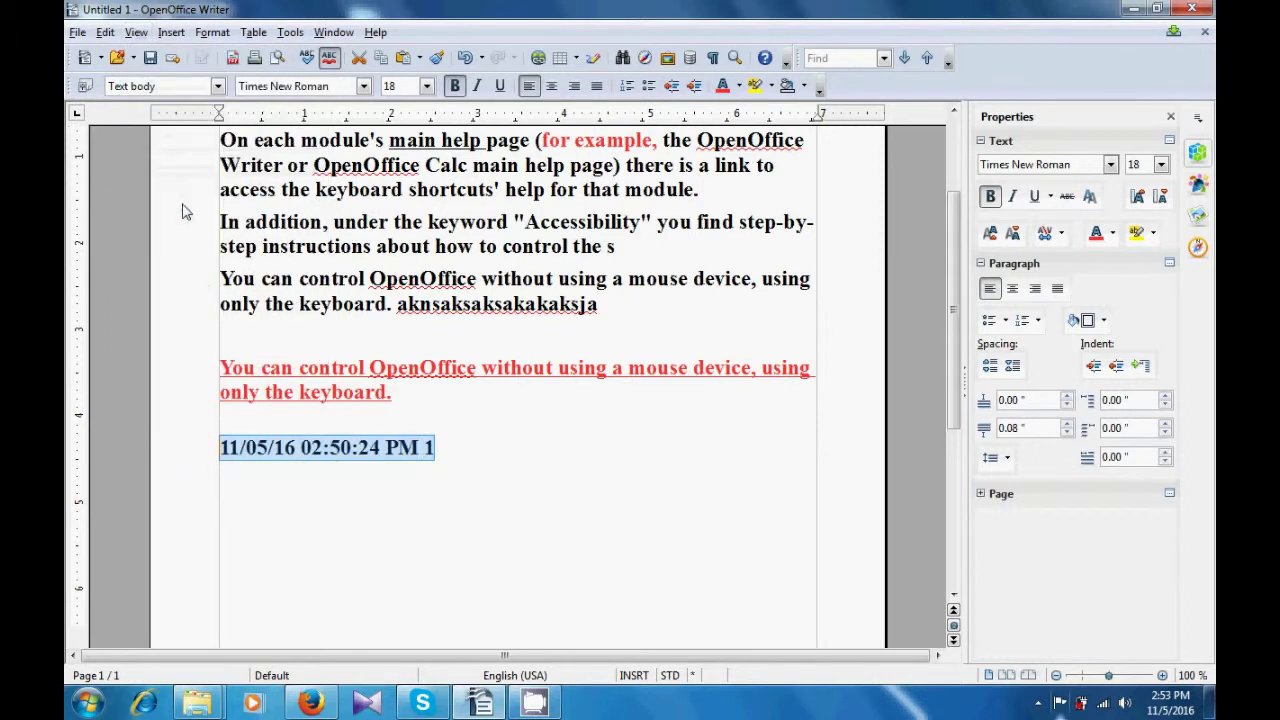
left_click(263, 453)
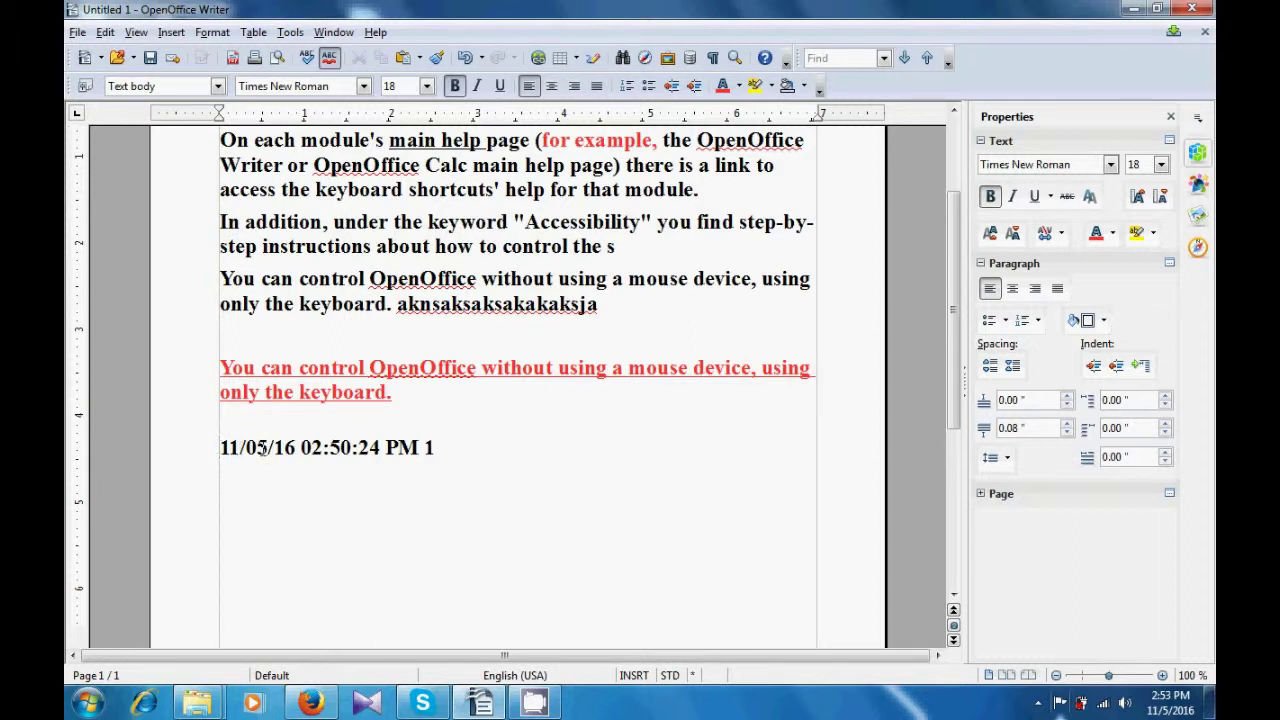
key("ctrl+shift+Right")
key("shift+End")
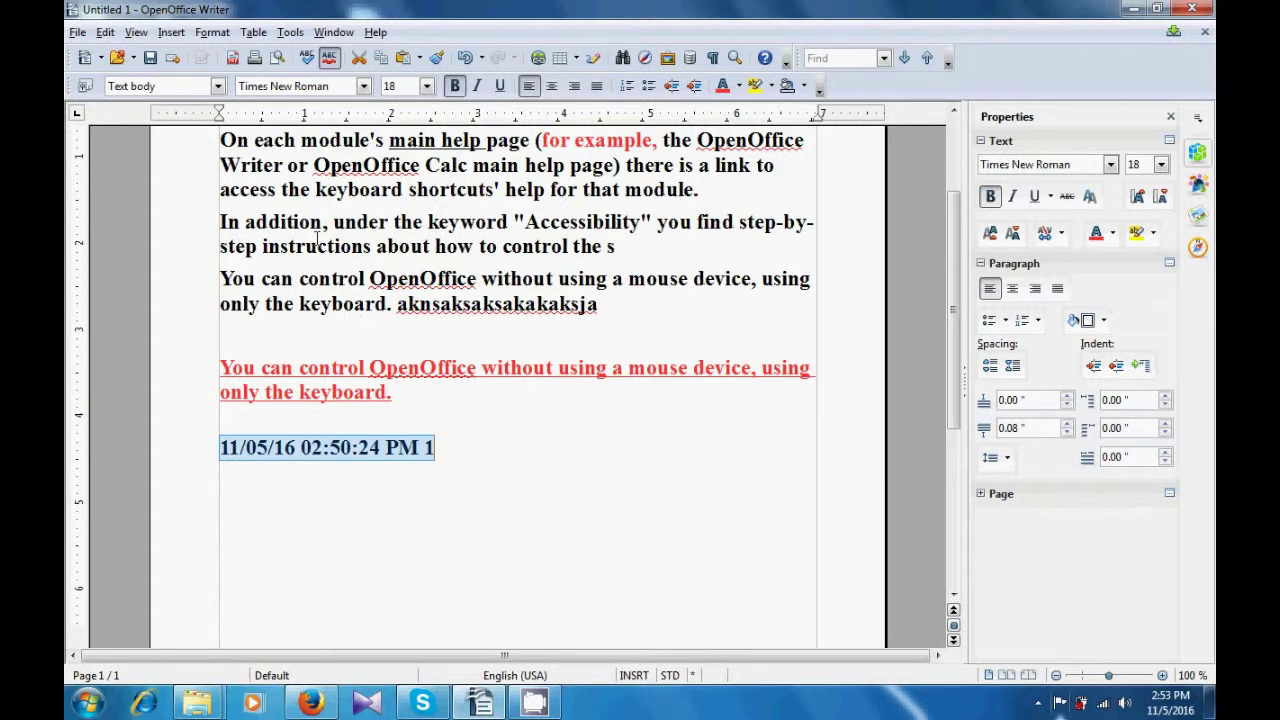
left_click(137, 33)
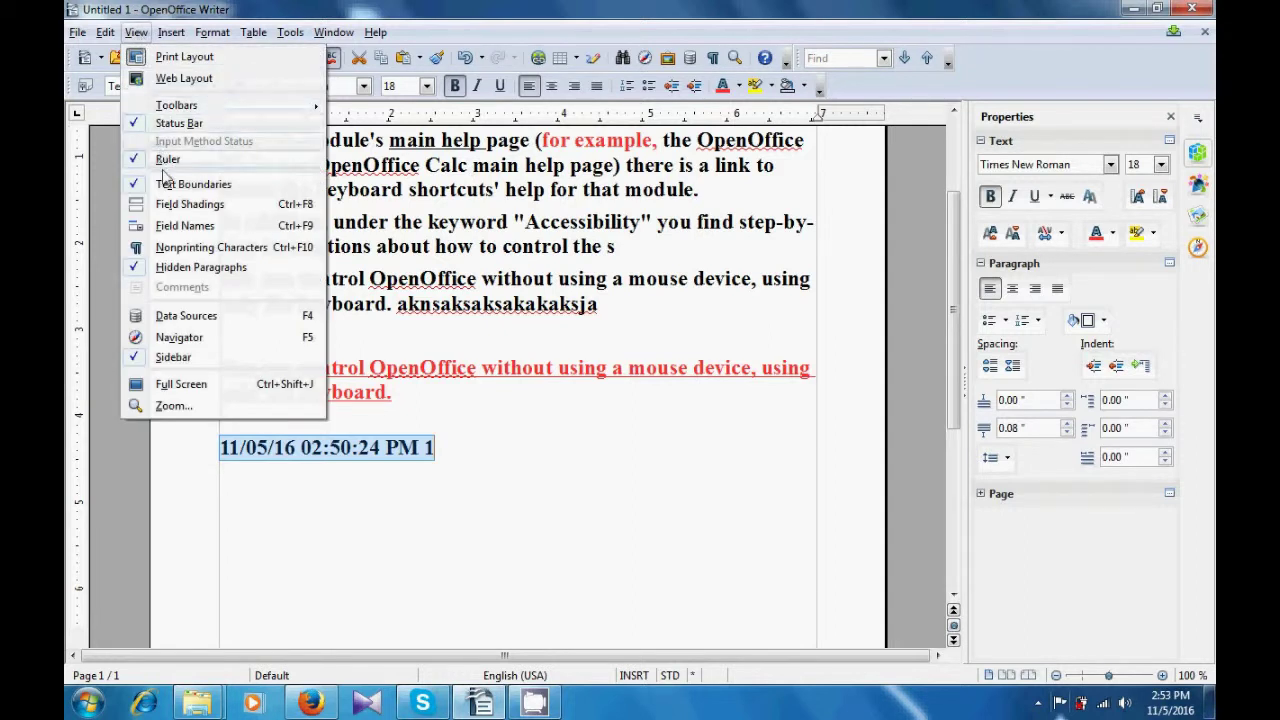
left_click(170, 203)
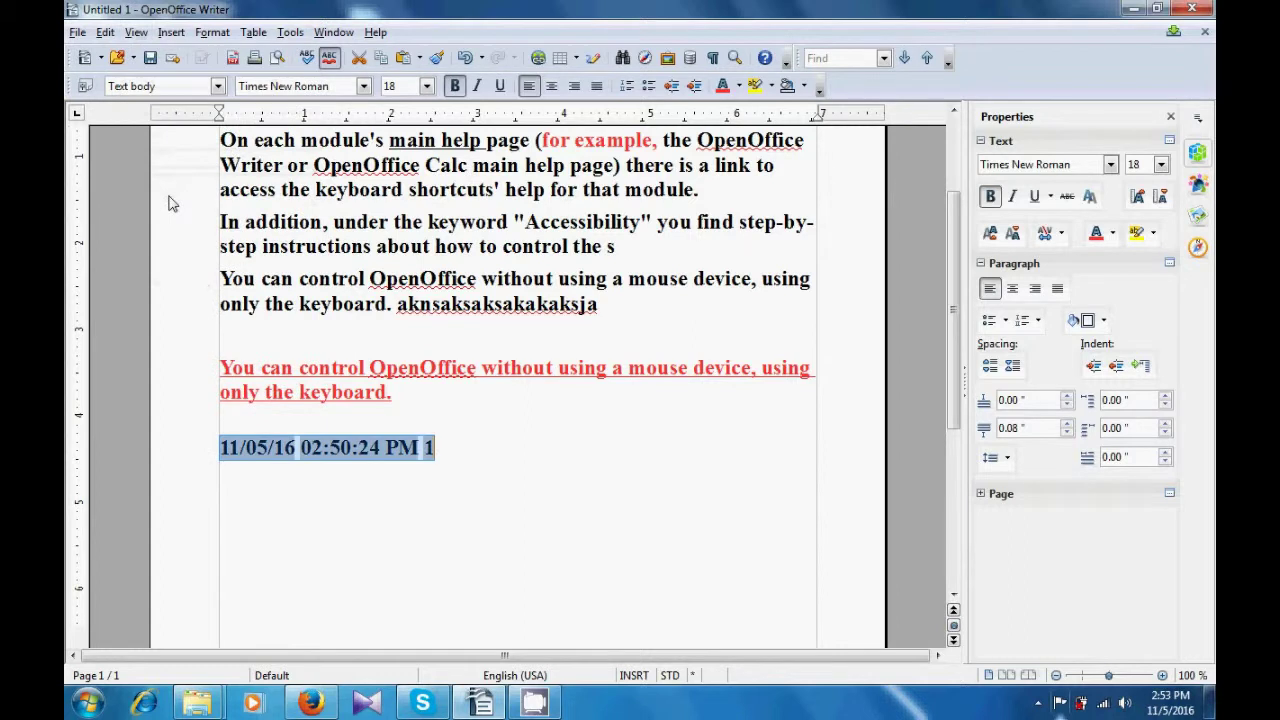
left_click(290, 441)
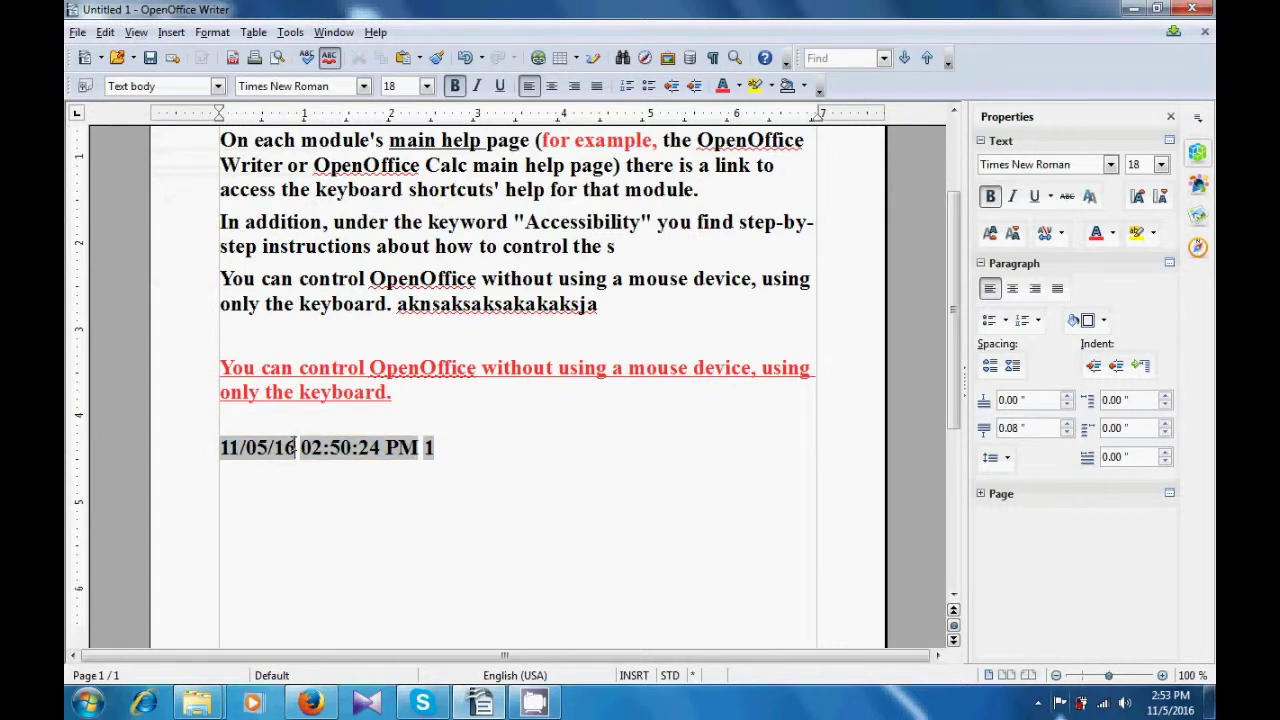
left_click(441, 447)
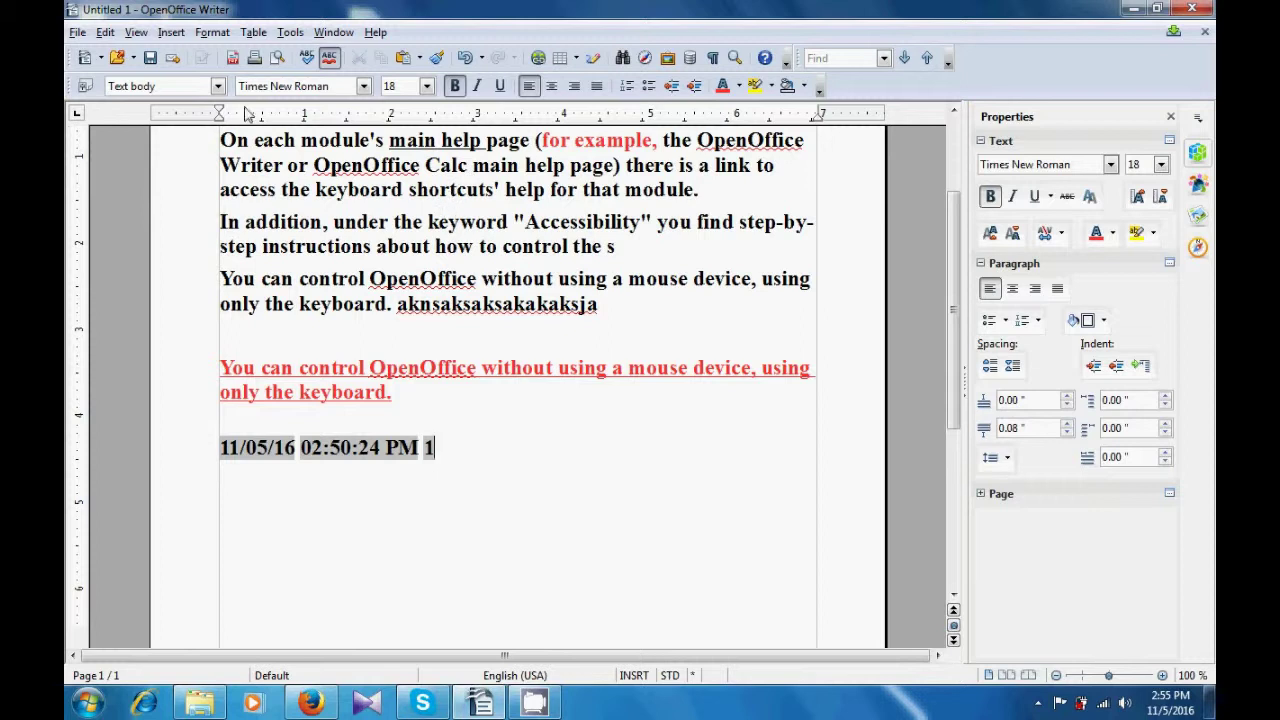
left_click(136, 33)
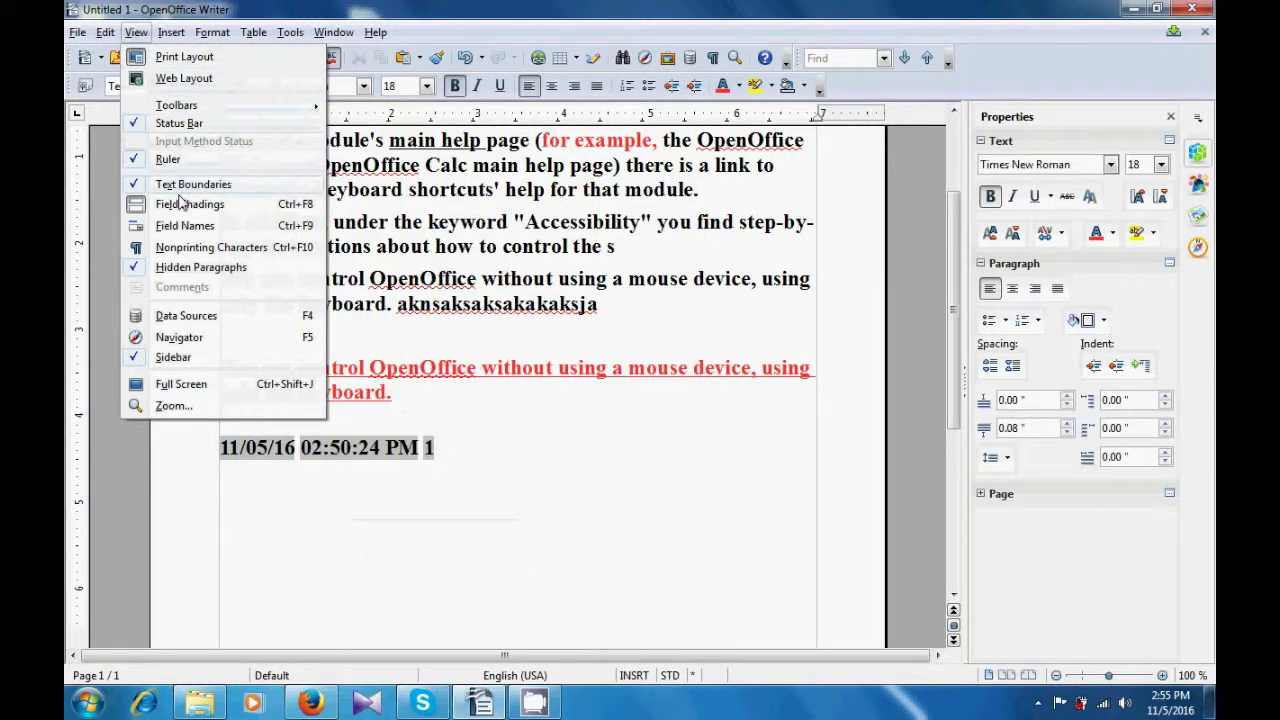
left_click(184, 358)
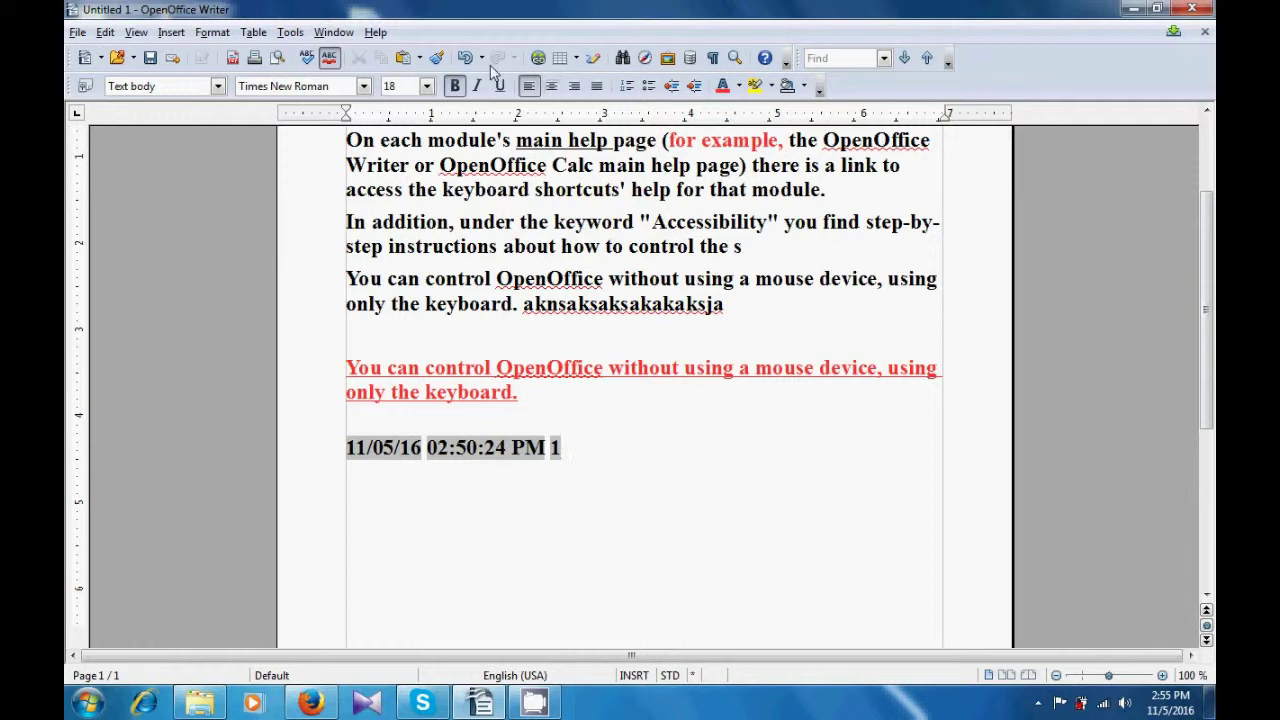
left_click(135, 32)
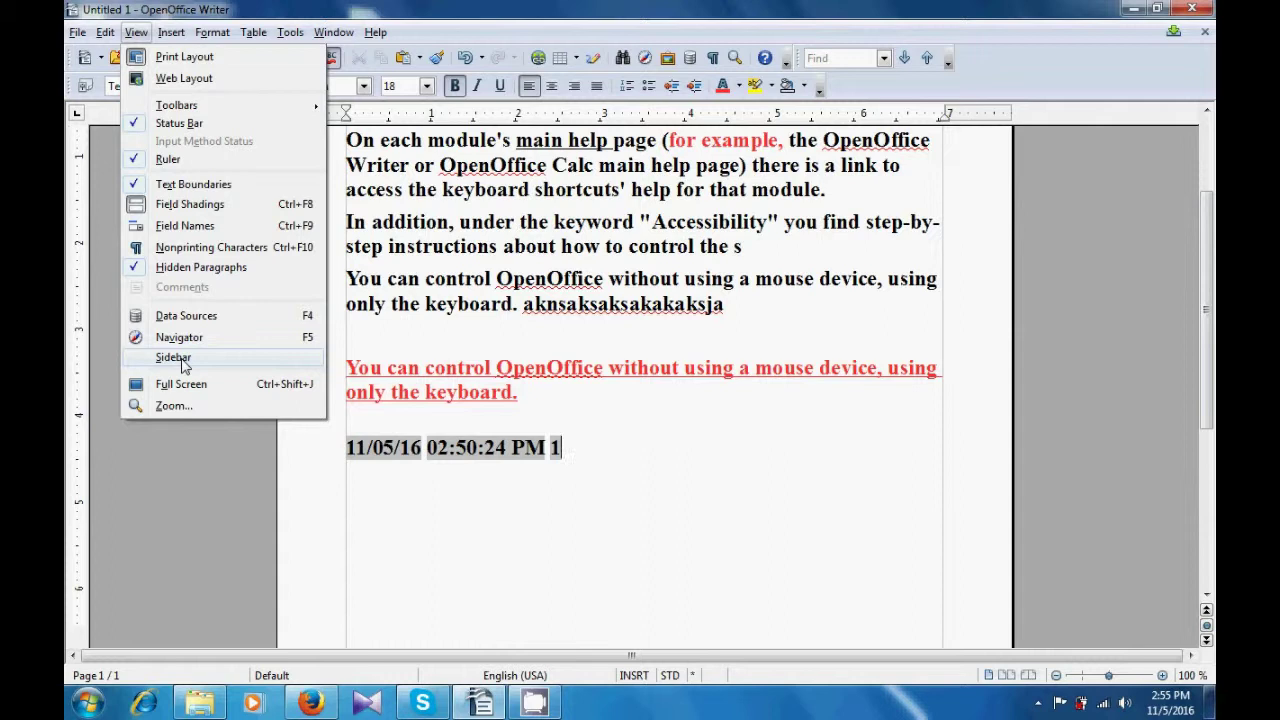
left_click(173, 358)
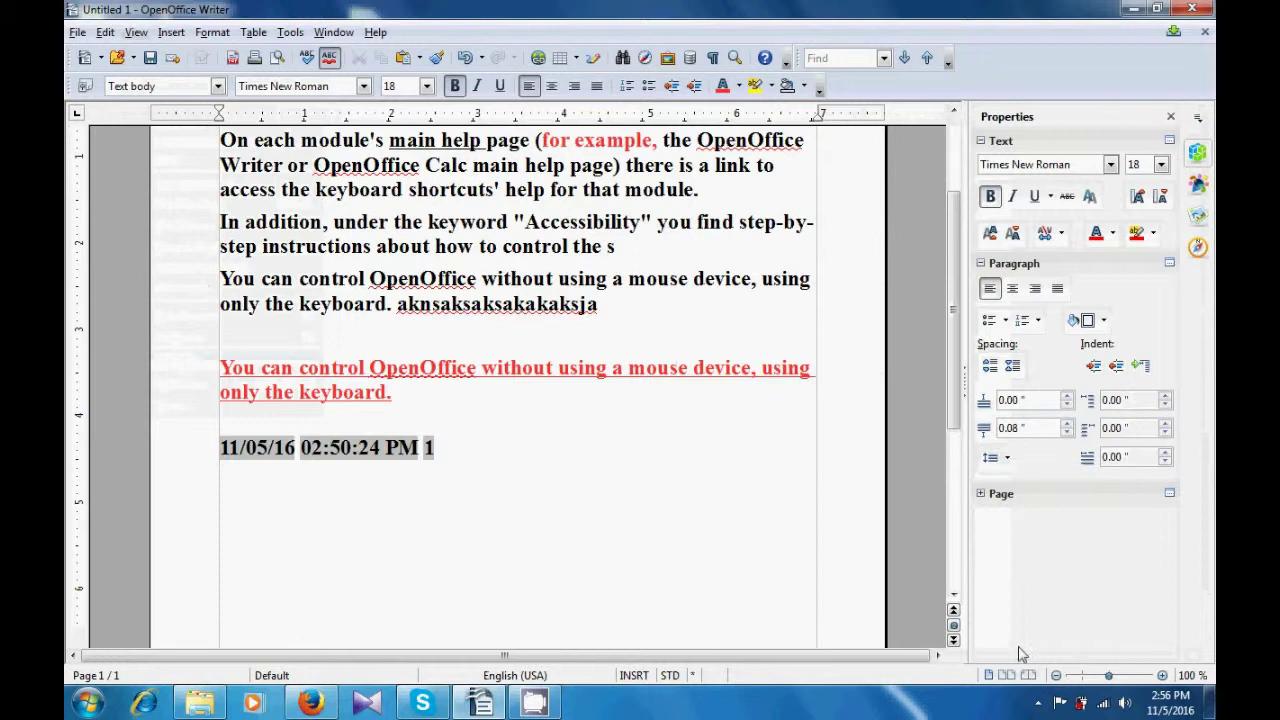
left_click(658, 366)
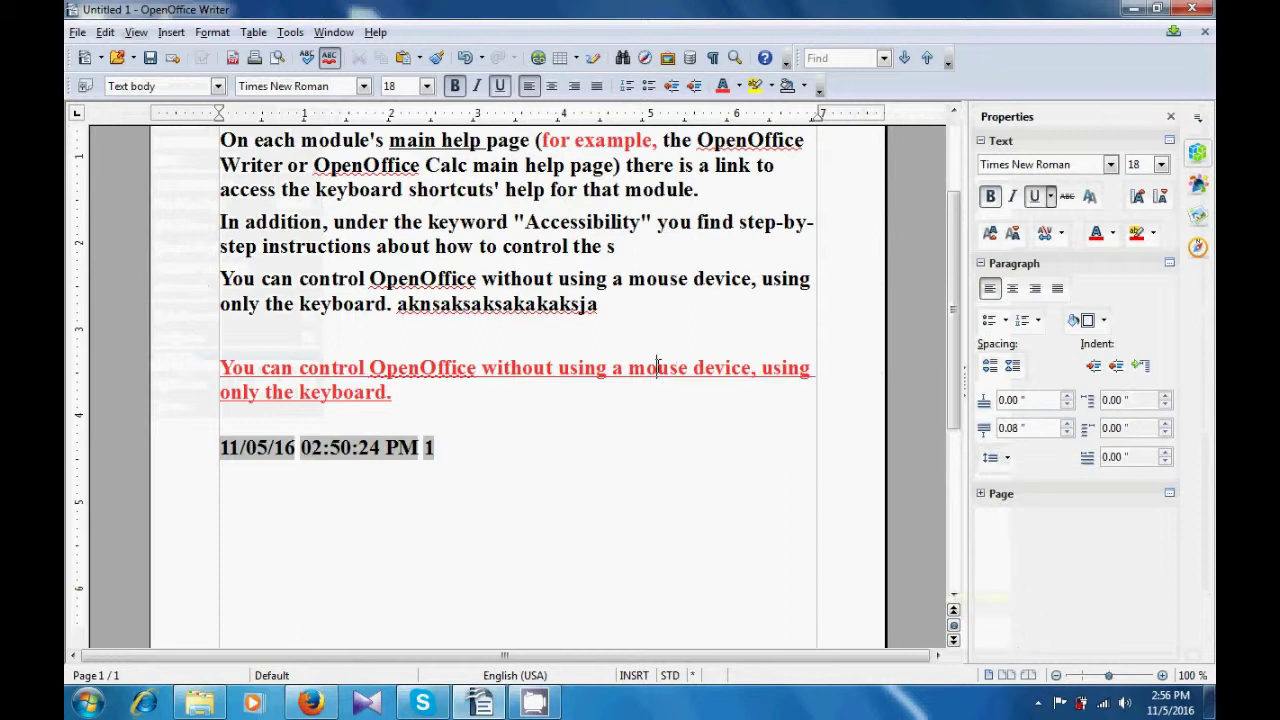
left_click(658, 367)
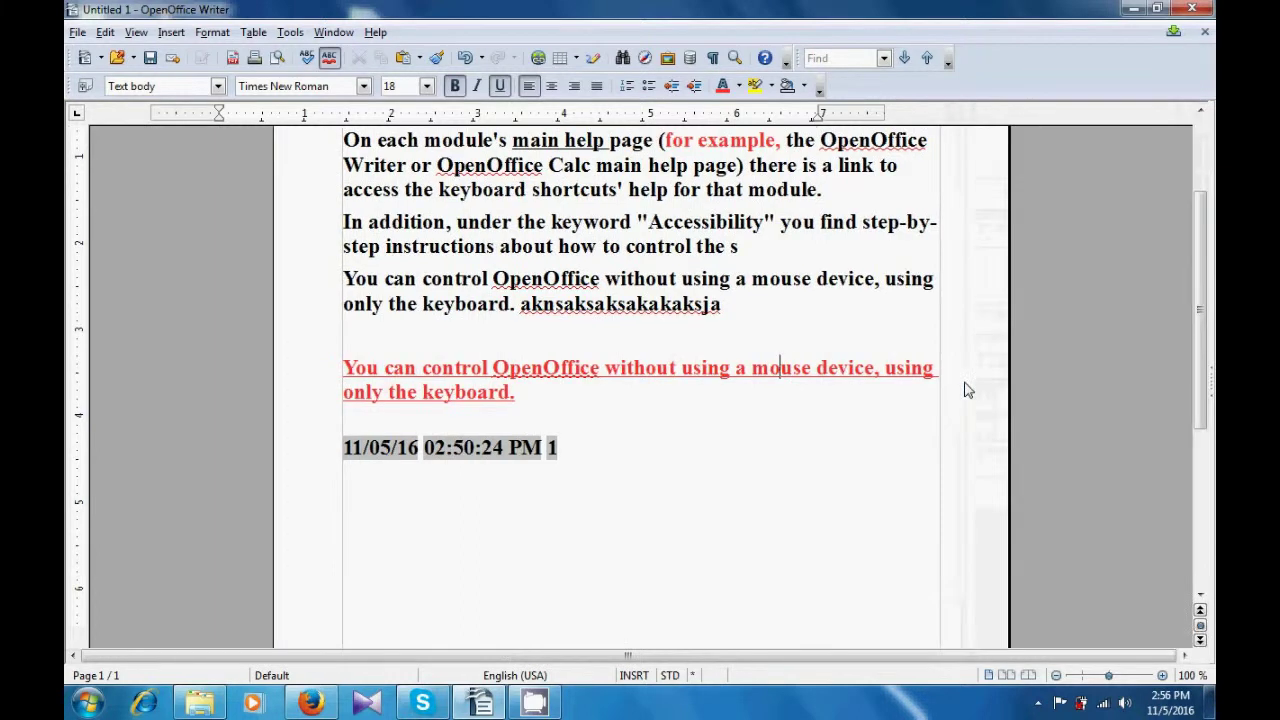
left_click(966, 389)
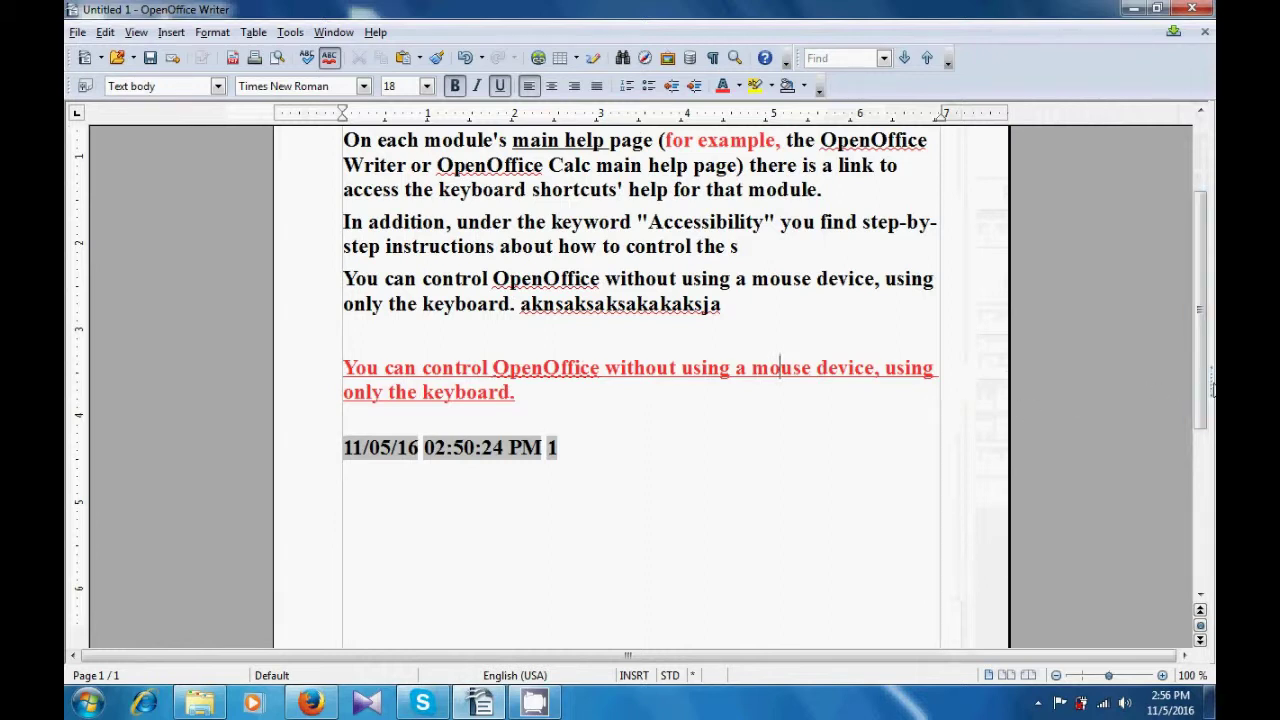
left_click(1212, 390)
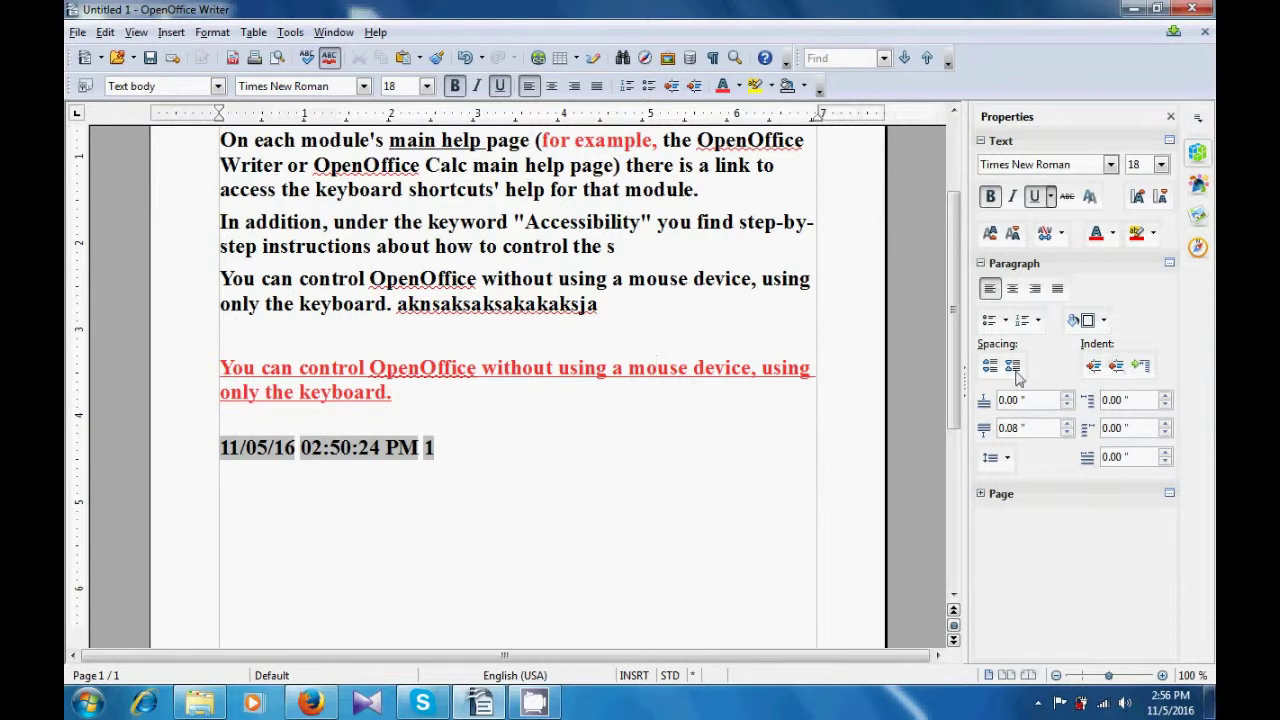
left_click(783, 368)
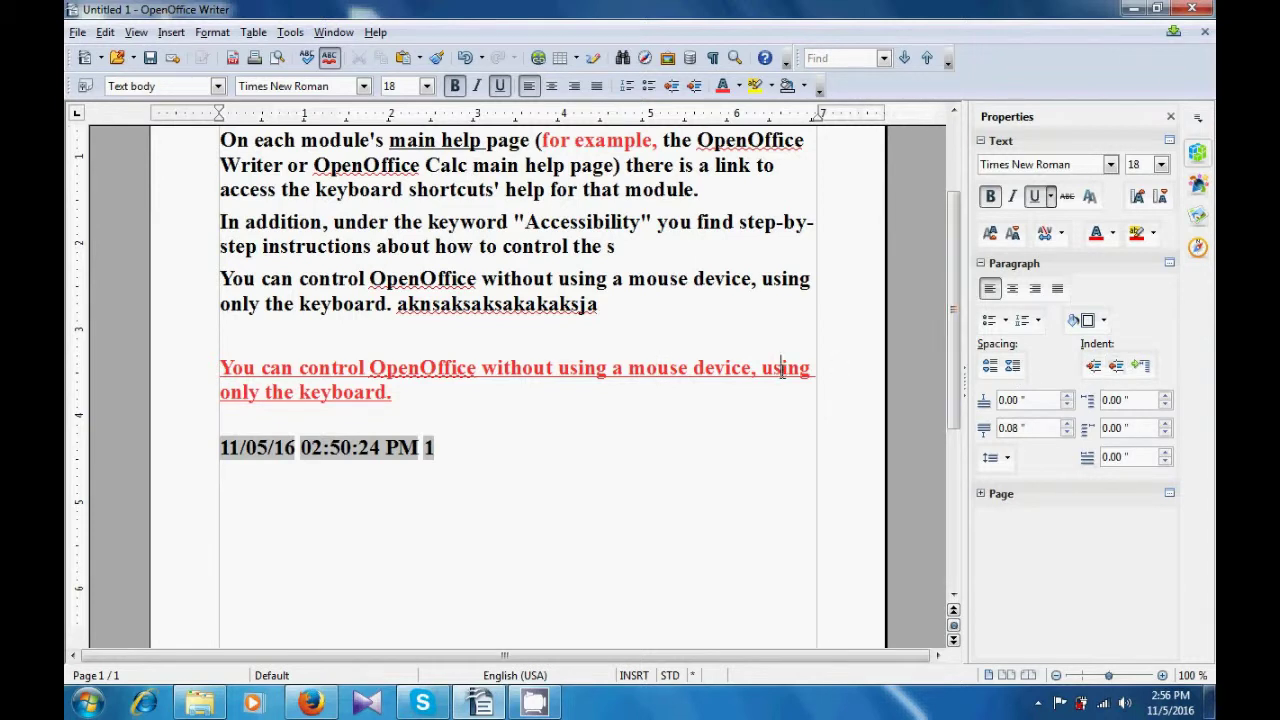